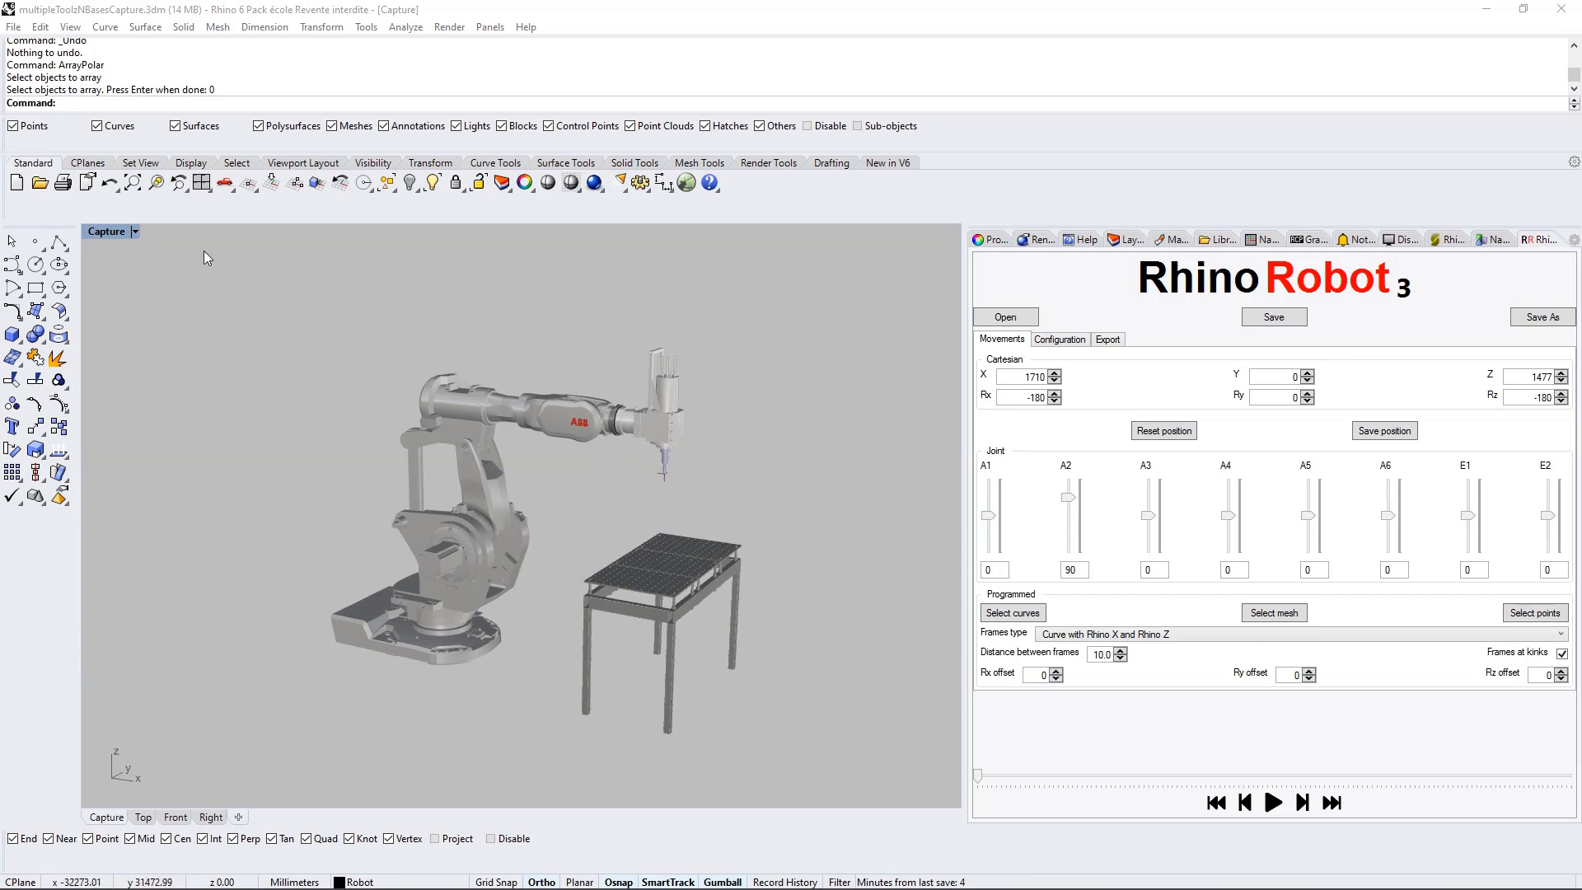
Polar-array the table around the origin (0) with 4 items over a 360-degree fill angle.
{"action": "type", "text": "ar"}
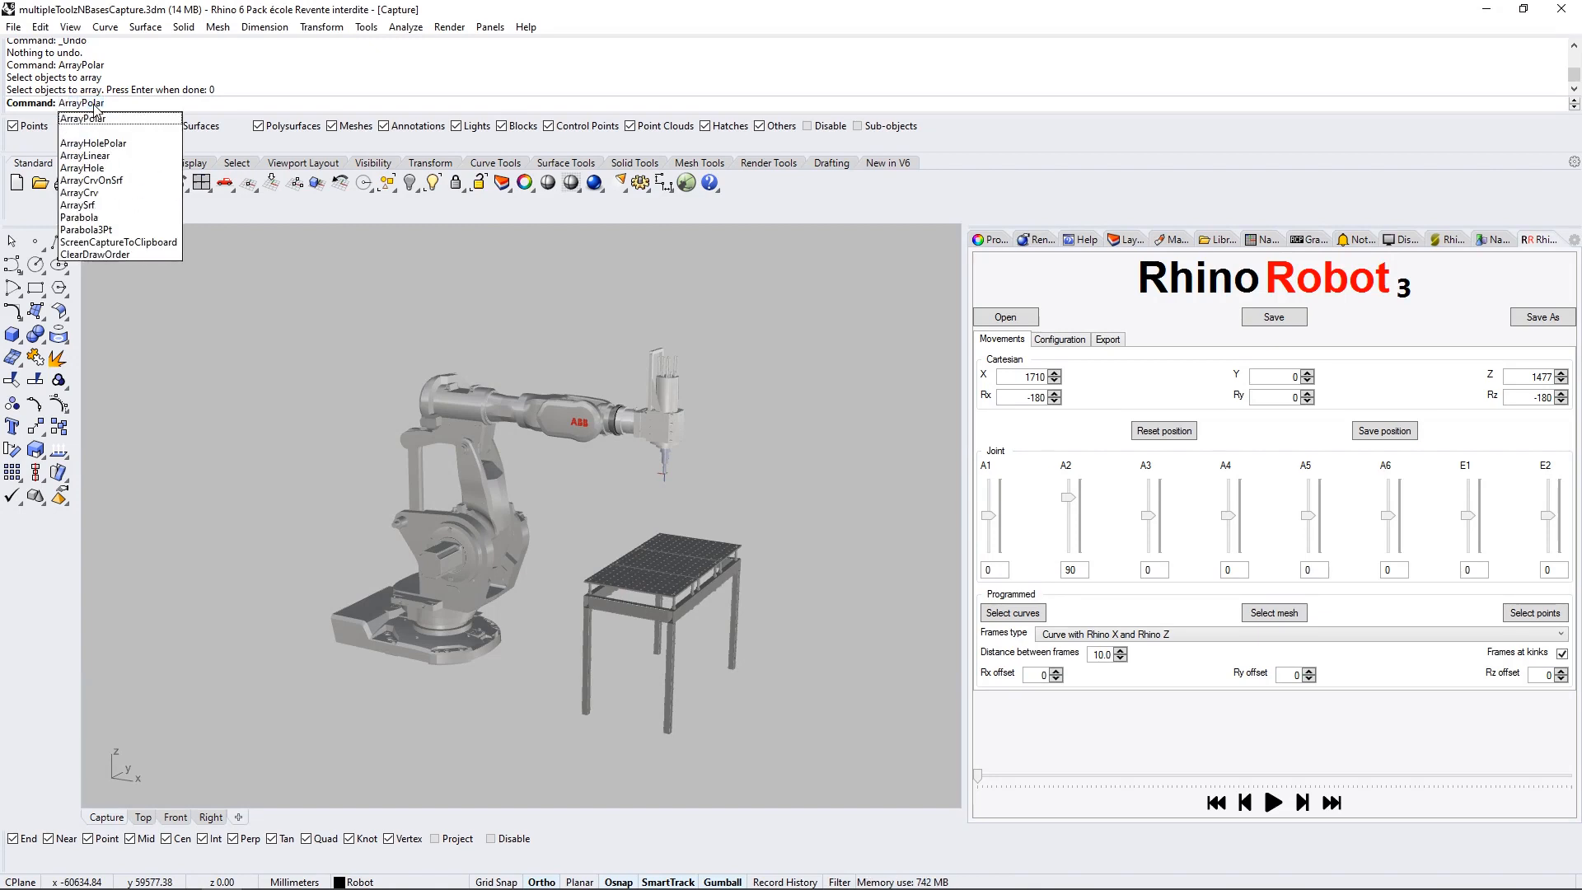
{"action": "key", "text": "Return"}
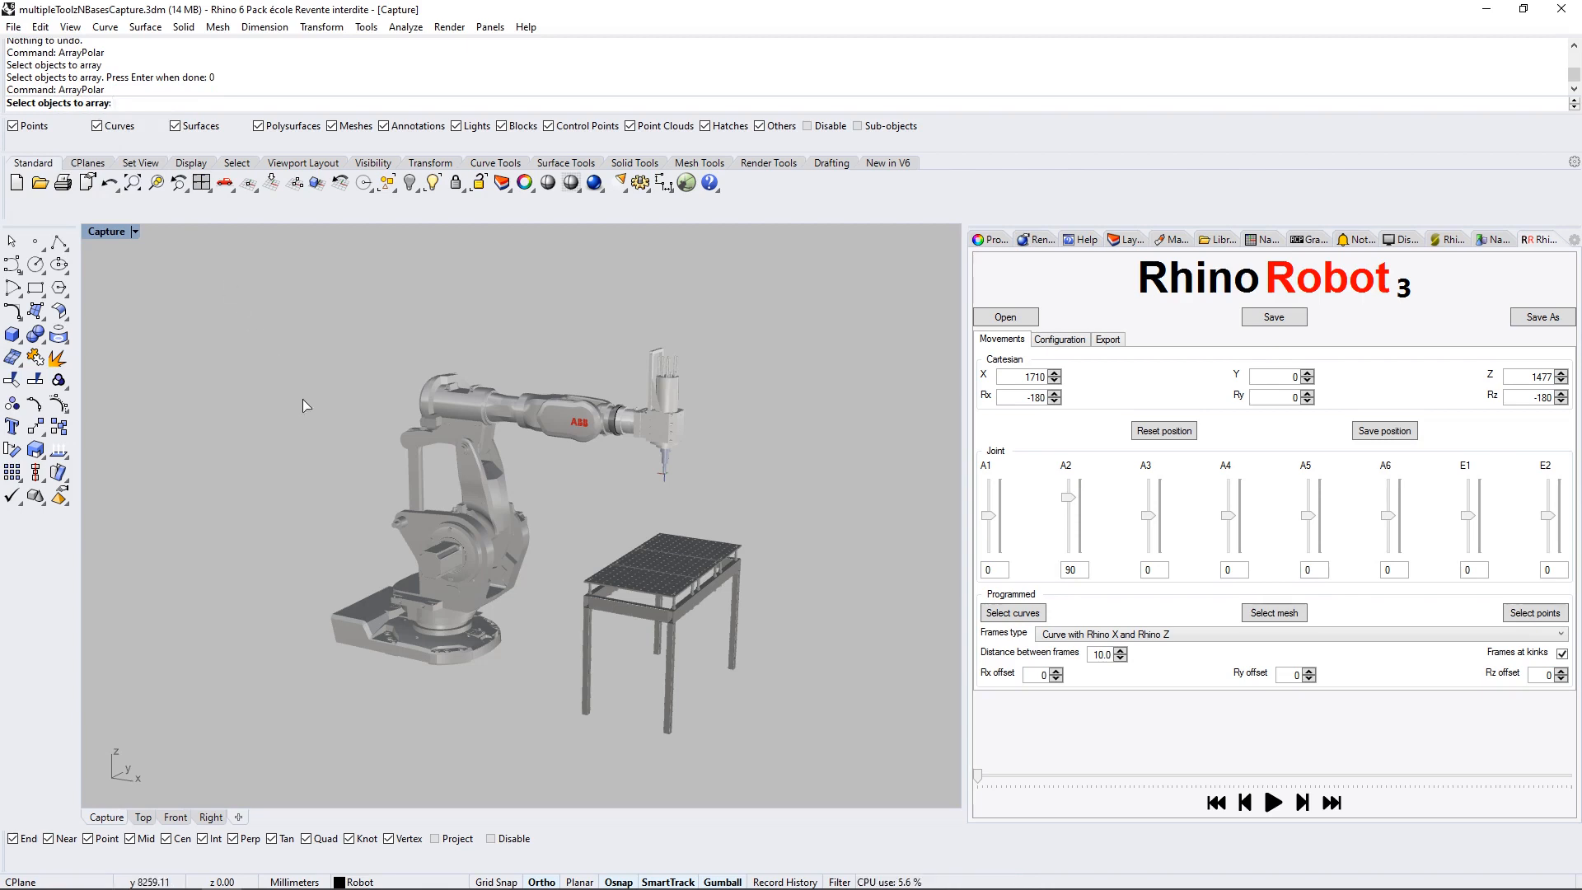
{"action": "left_click_drag", "start_coordinate": [562, 783], "coordinate": [788, 504]}
{"action": "key", "text": "Return"}
{"action": "type", "text": "0"}
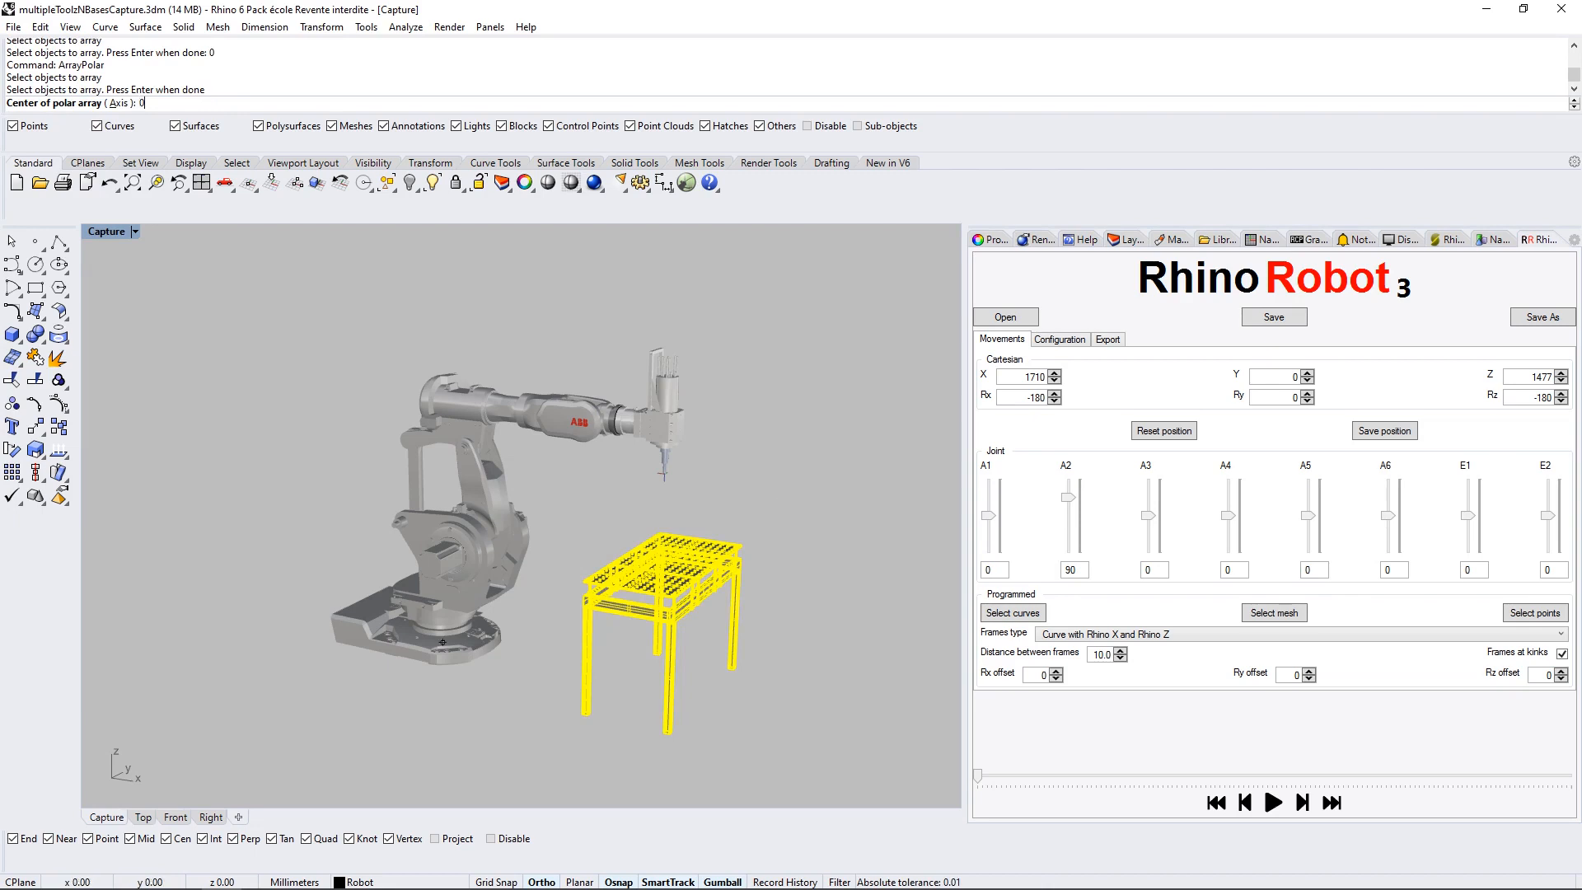
{"action": "key", "text": "Return"}
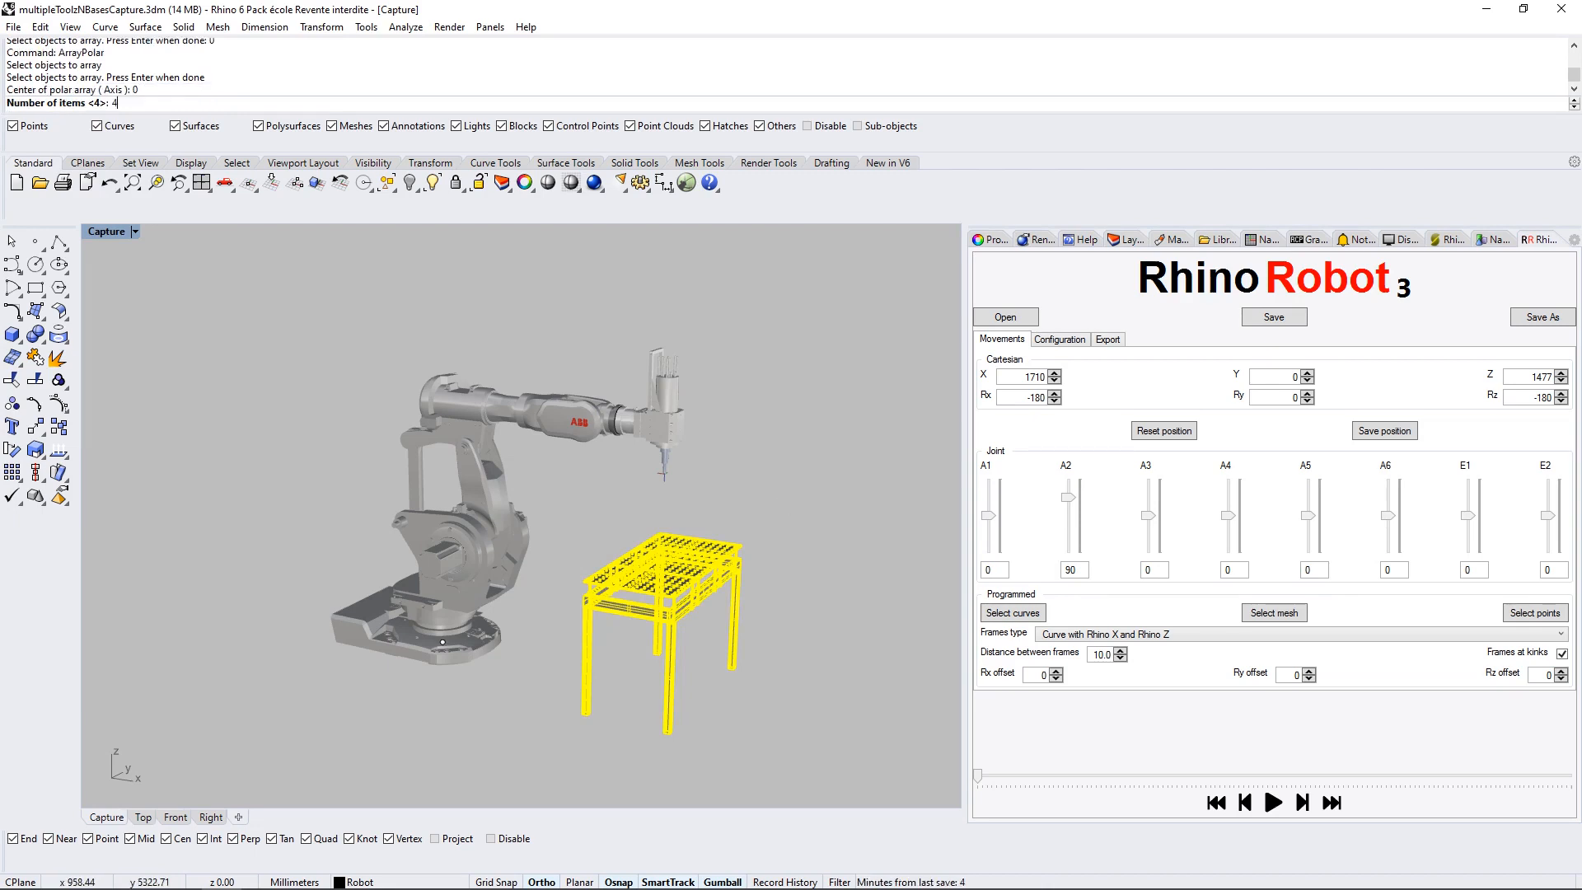
{"action": "key", "text": "Return"}
{"action": "key", "text": "Return"}
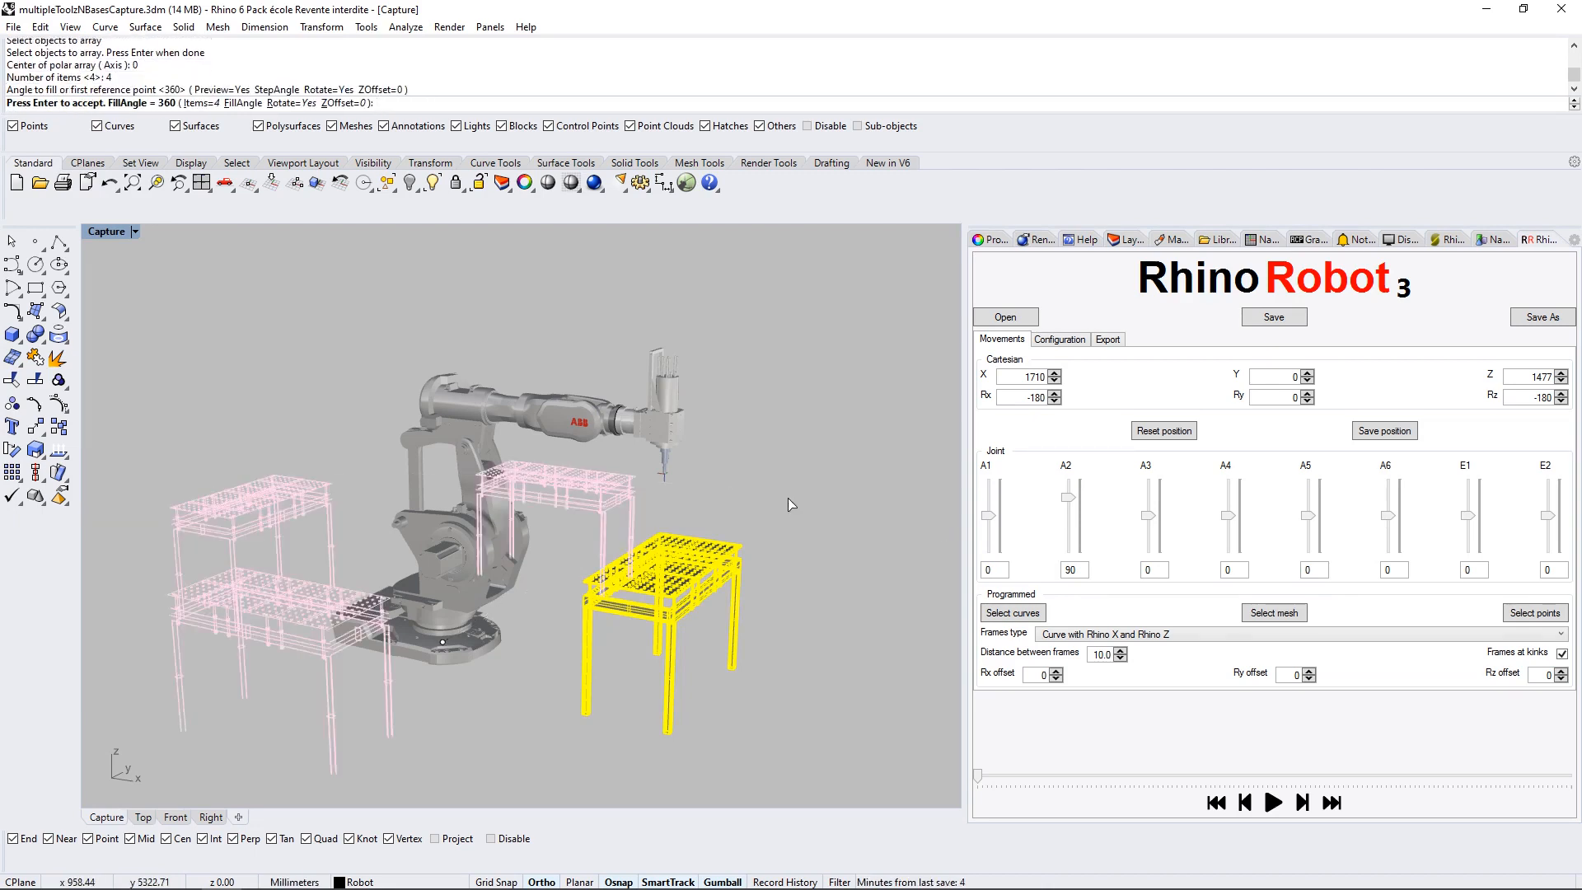
{"action": "key", "text": "Return"}
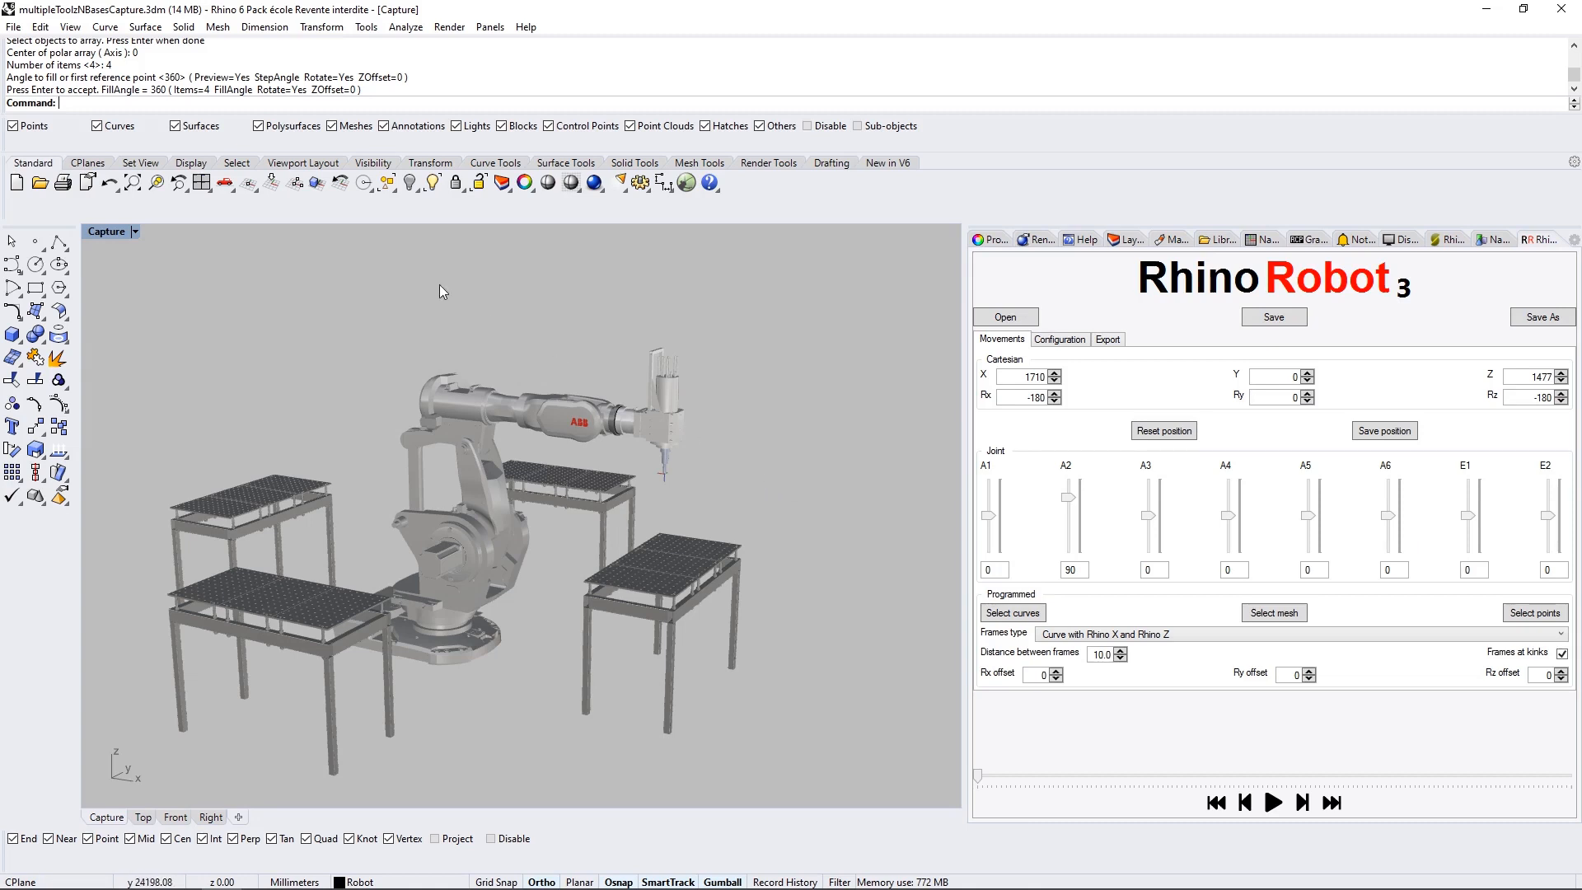
Set a 3-point construction plane on the table in front of the robot, origin at its corner, X along the short edge and Y along the long edge.
{"action": "left_click", "coordinate": [291, 184]}
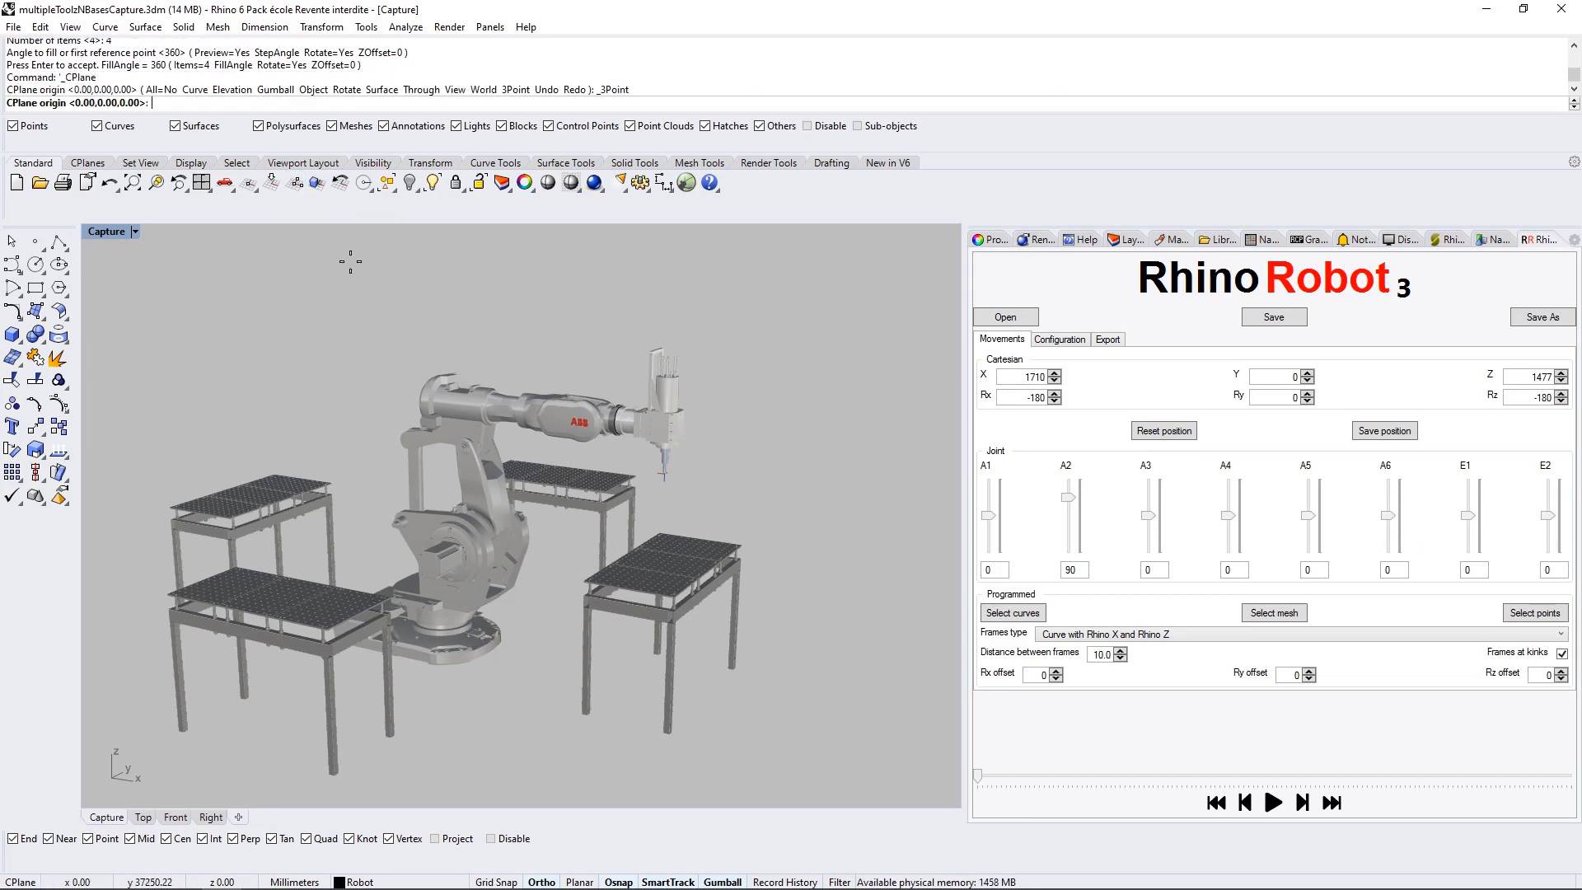
{"action": "left_click", "coordinate": [582, 577]}
{"action": "right_click_drag", "start_coordinate": [582, 577], "coordinate": [733, 633]}
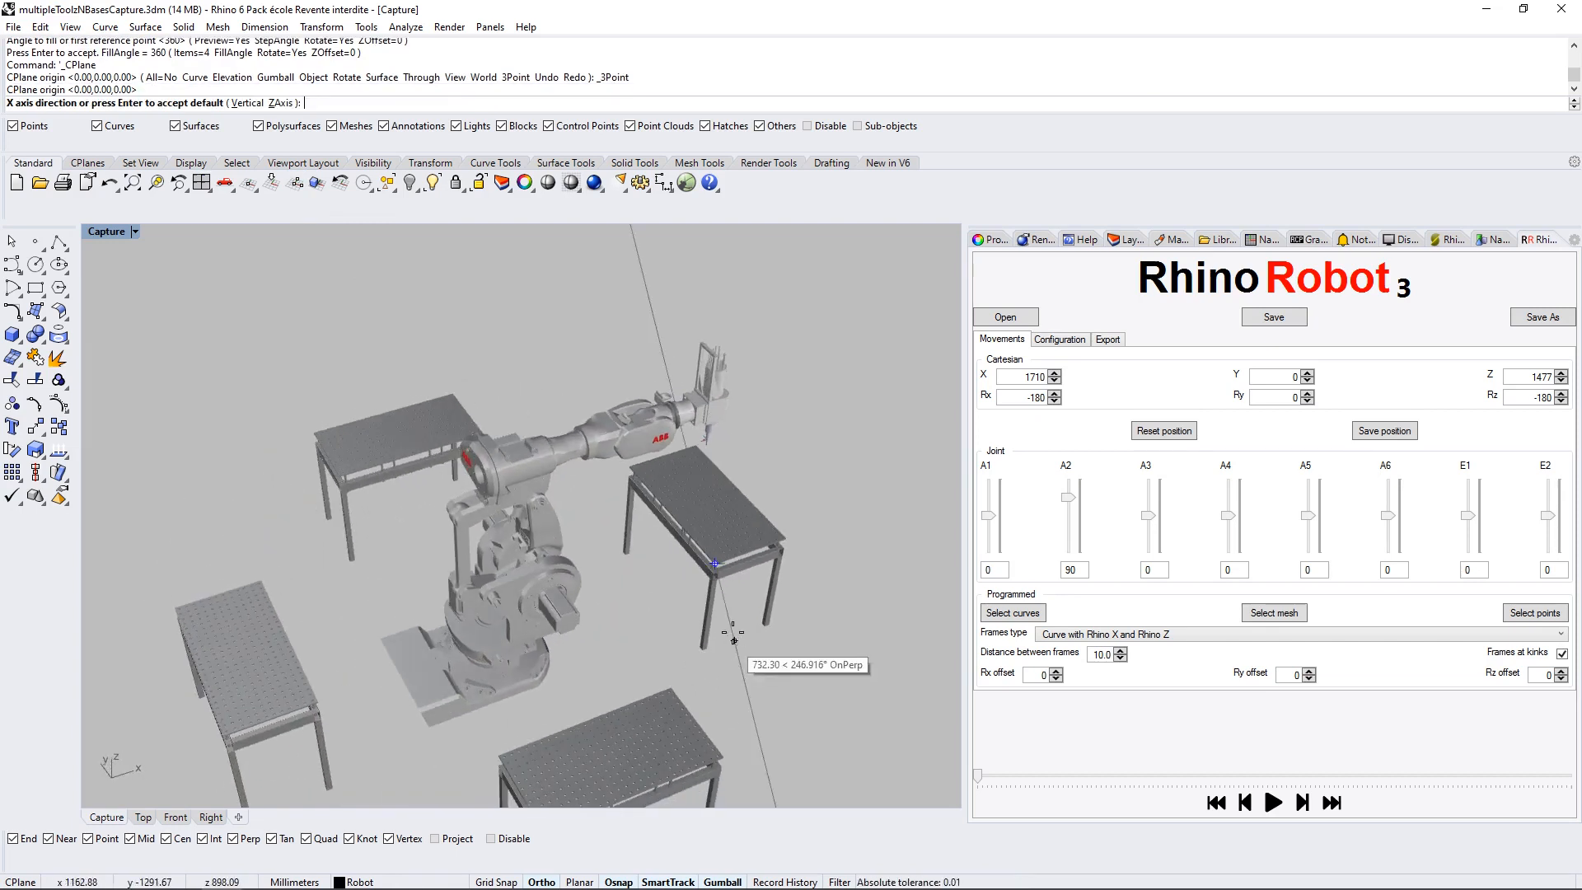
{"action": "left_click", "coordinate": [784, 541]}
{"action": "right_click_drag", "start_coordinate": [787, 541], "coordinate": [771, 519]}
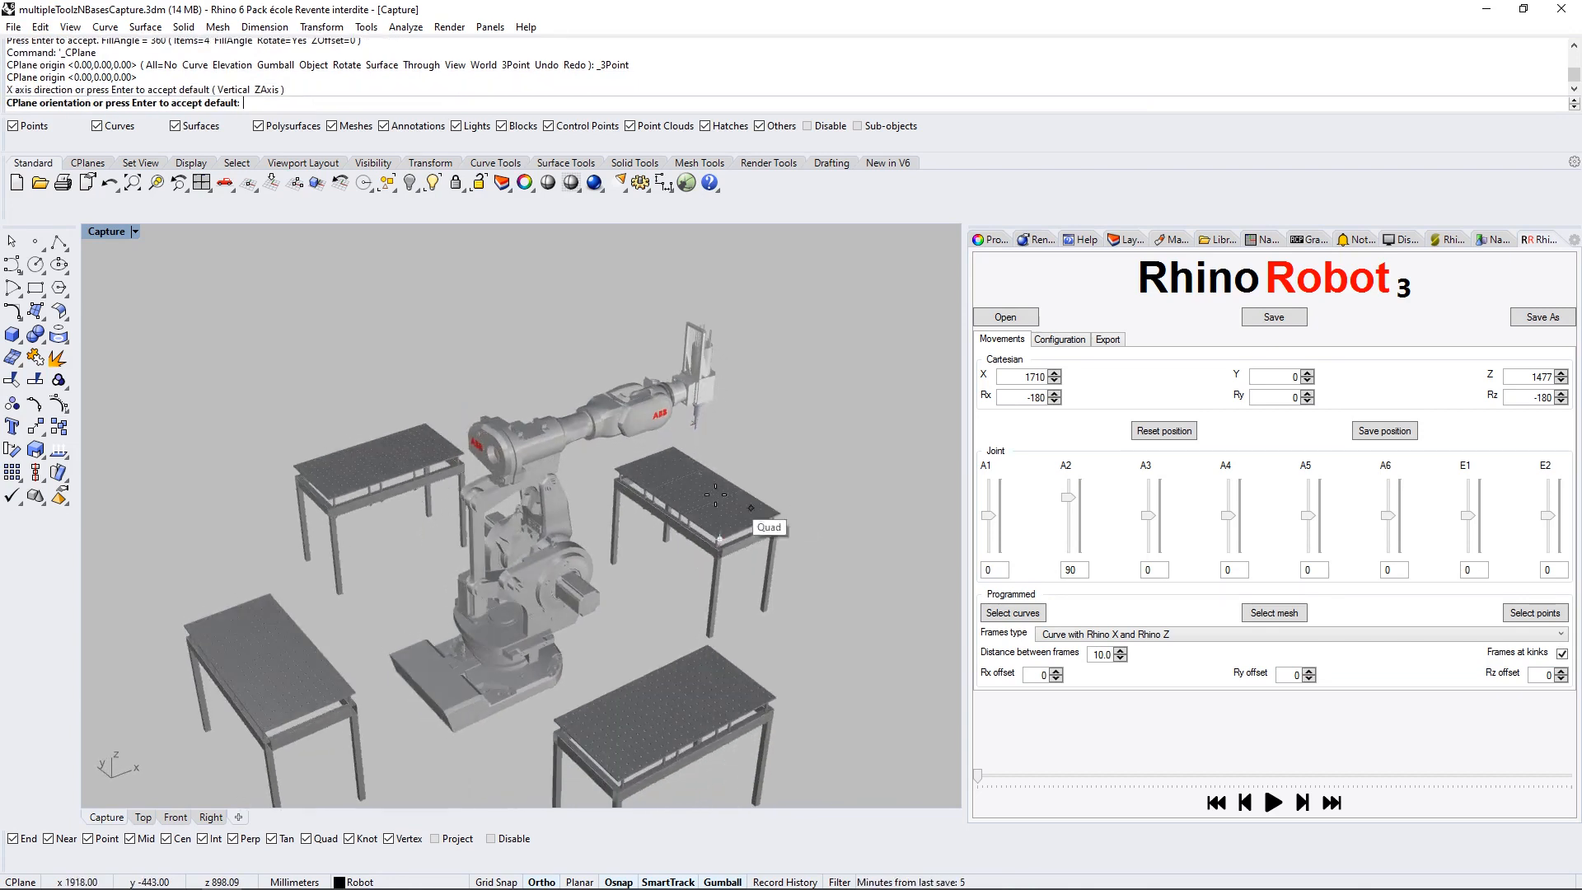
{"action": "left_click", "coordinate": [616, 468]}
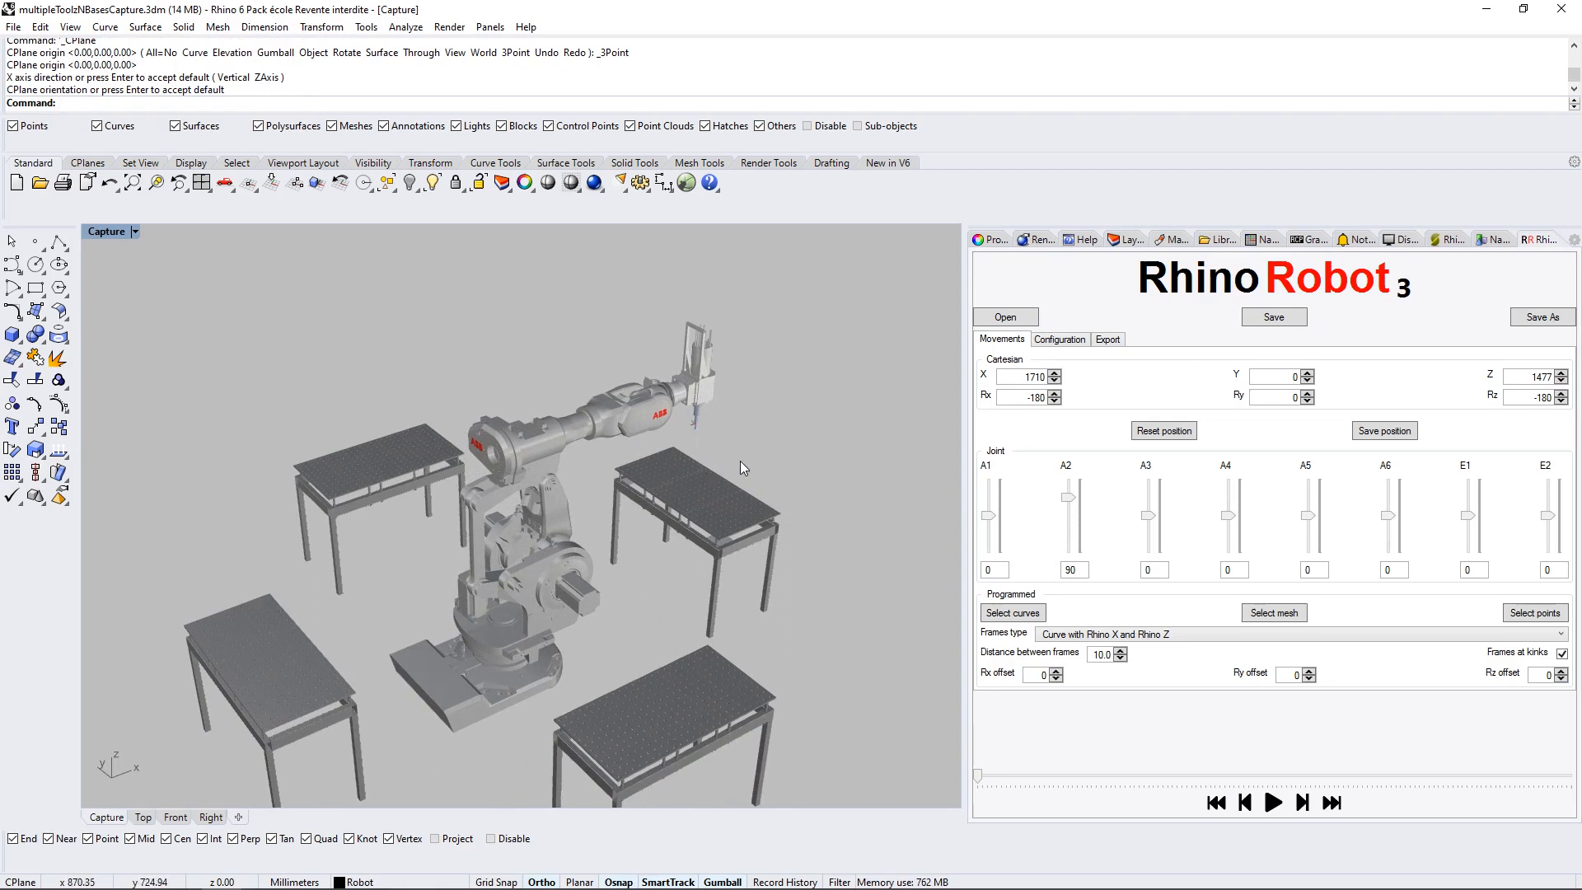
Save the current construction plane as a named CPlane called RR_Base_1.
{"action": "left_click", "coordinate": [1261, 240]}
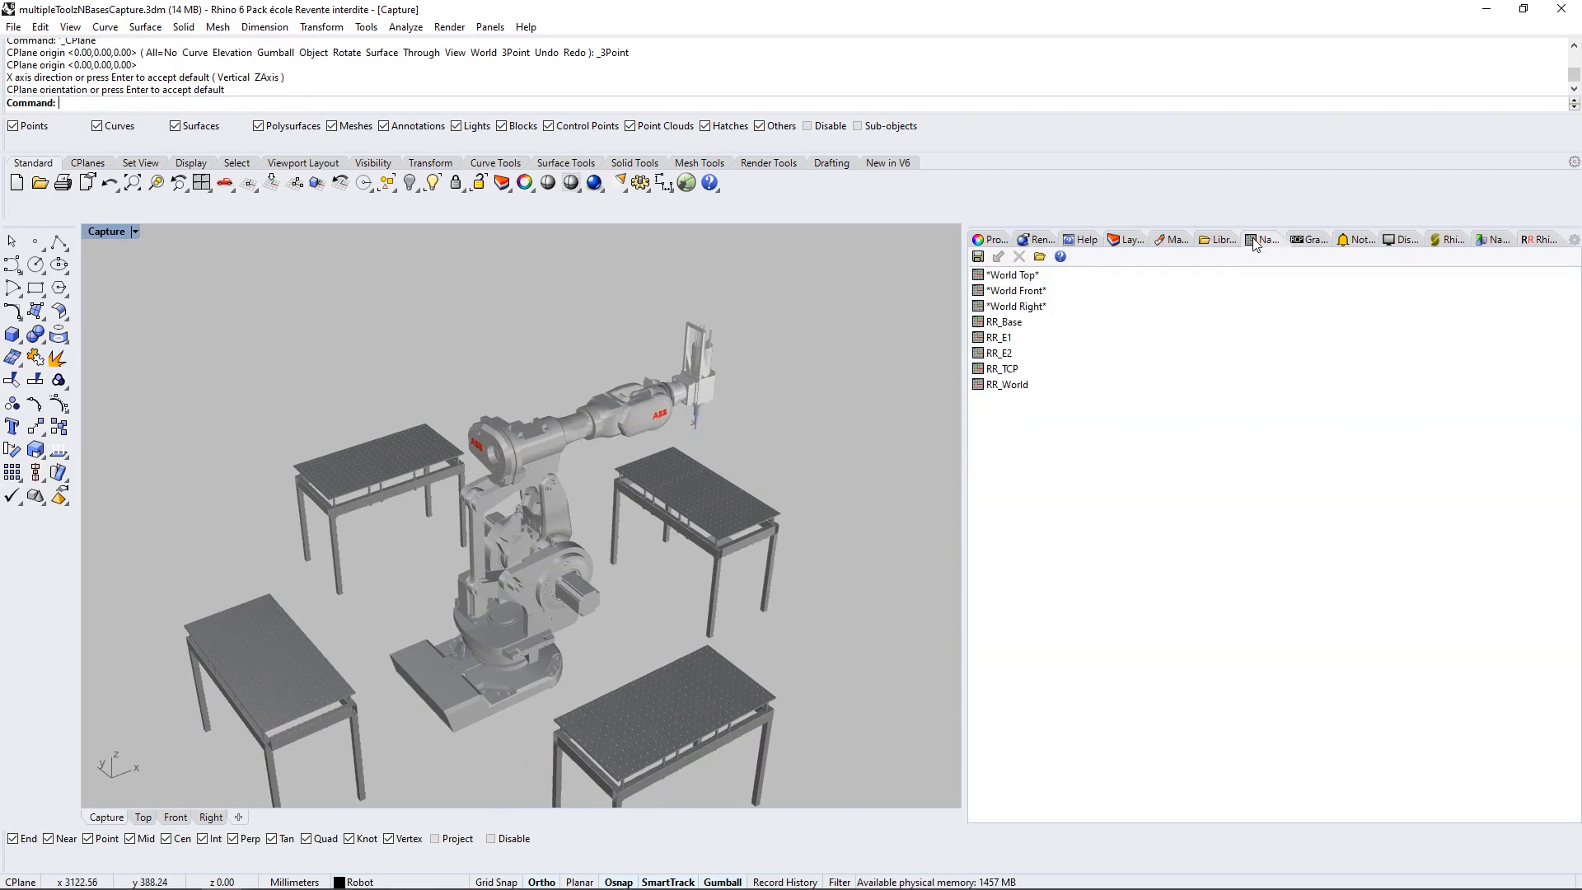
{"action": "right_click", "coordinate": [1111, 471]}
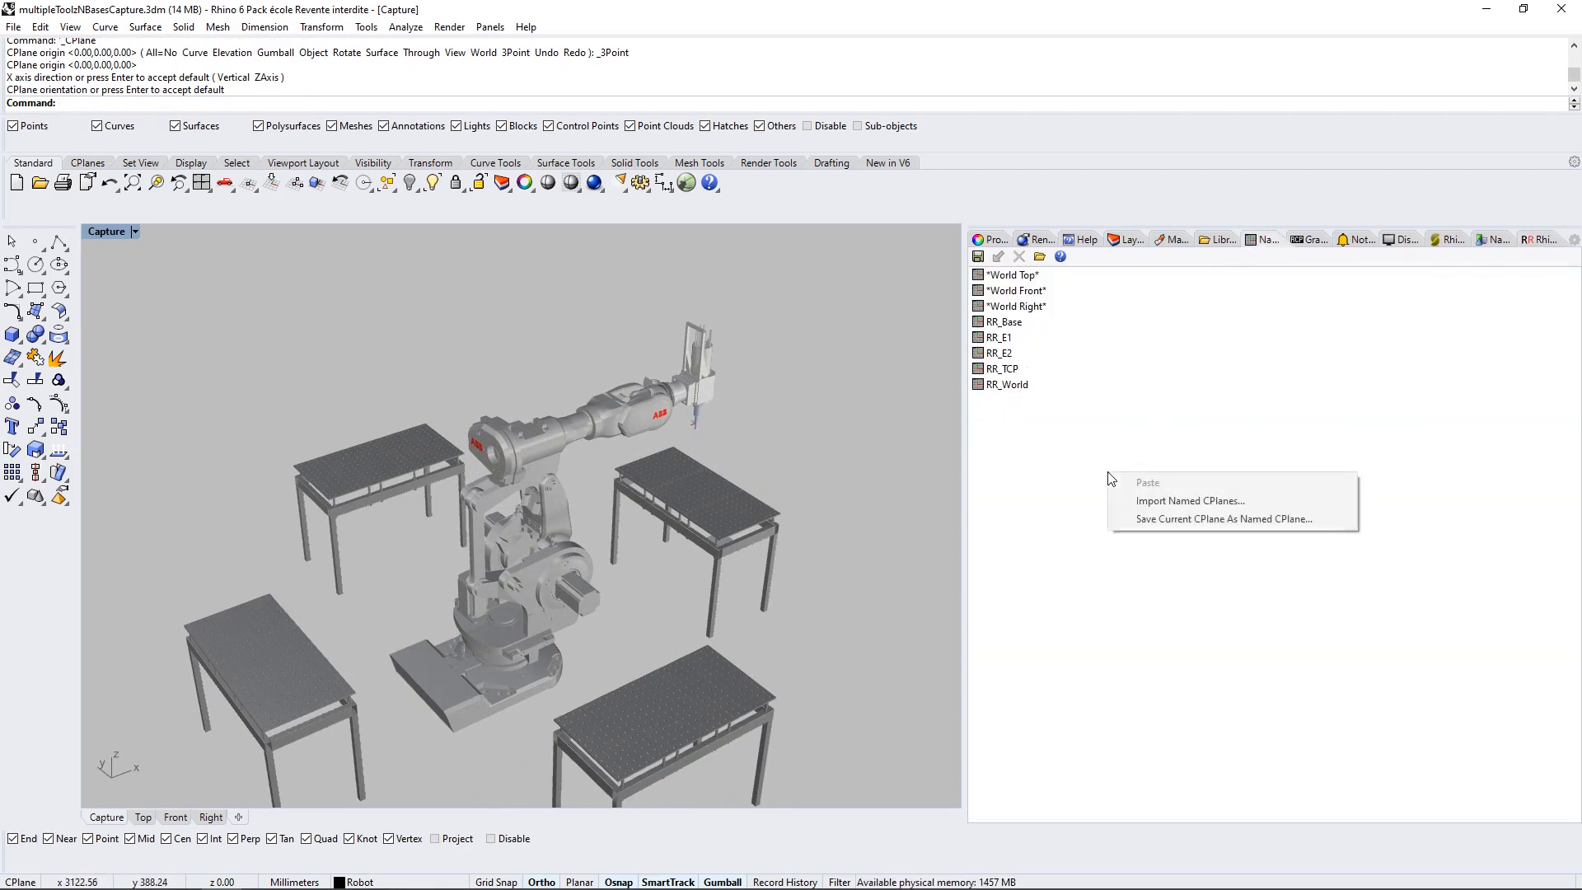
{"action": "left_click", "coordinate": [1142, 519]}
{"action": "type", "text": "RR_Base_1"}
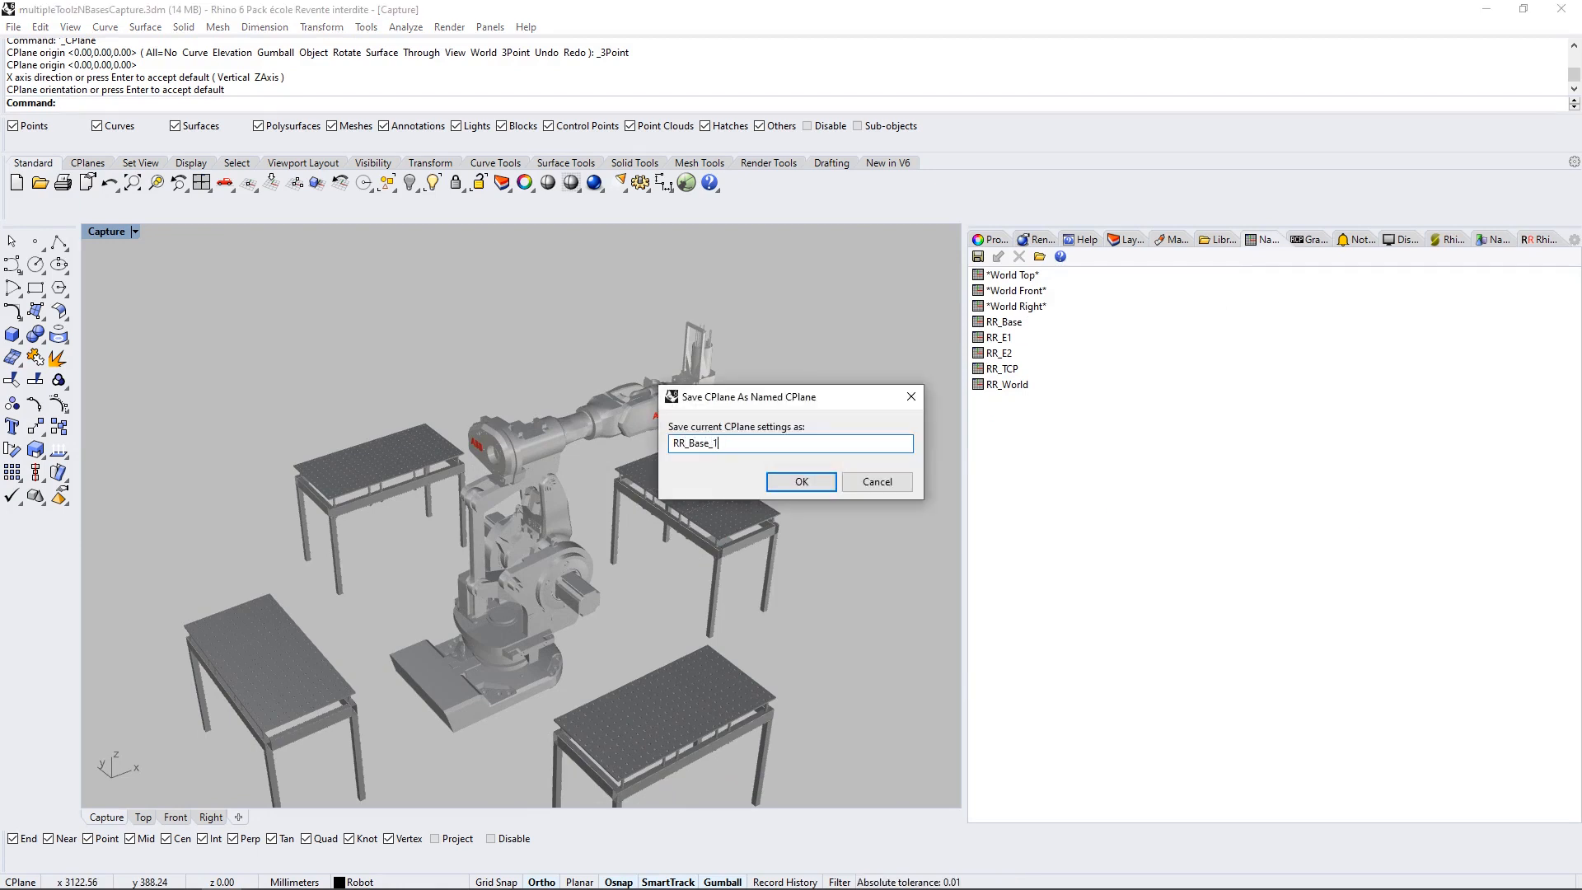
{"action": "key", "text": "Return"}
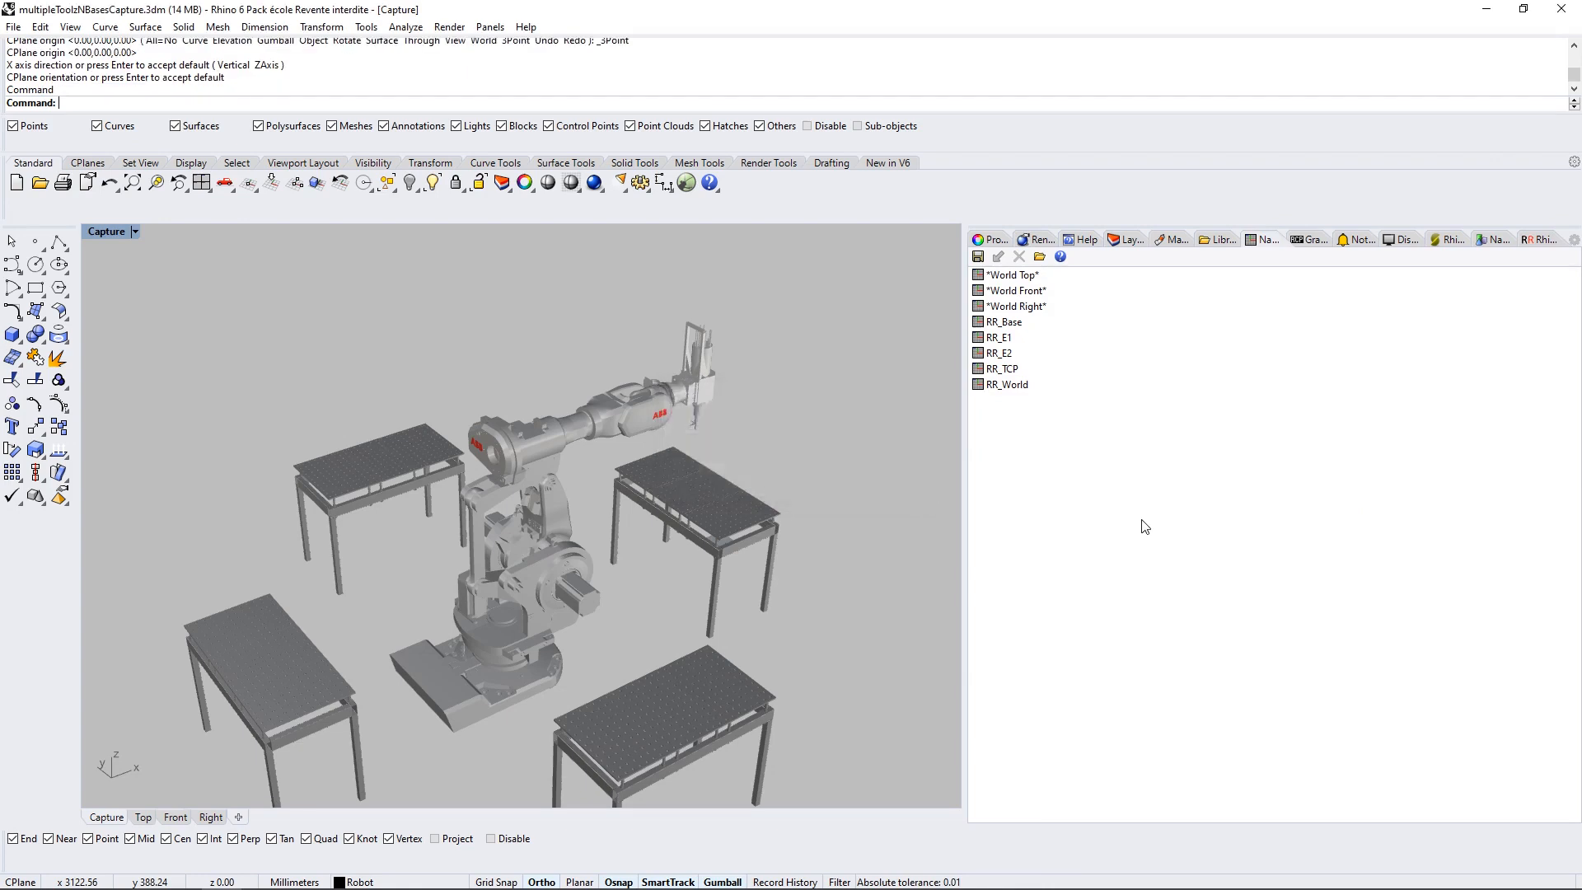
Set a 3-point construction plane on the next table counterclockwise, origin at its inner corner, X along the short edge and Y along the long edge.
{"action": "right_click_drag", "start_coordinate": [819, 420], "coordinate": [635, 435]}
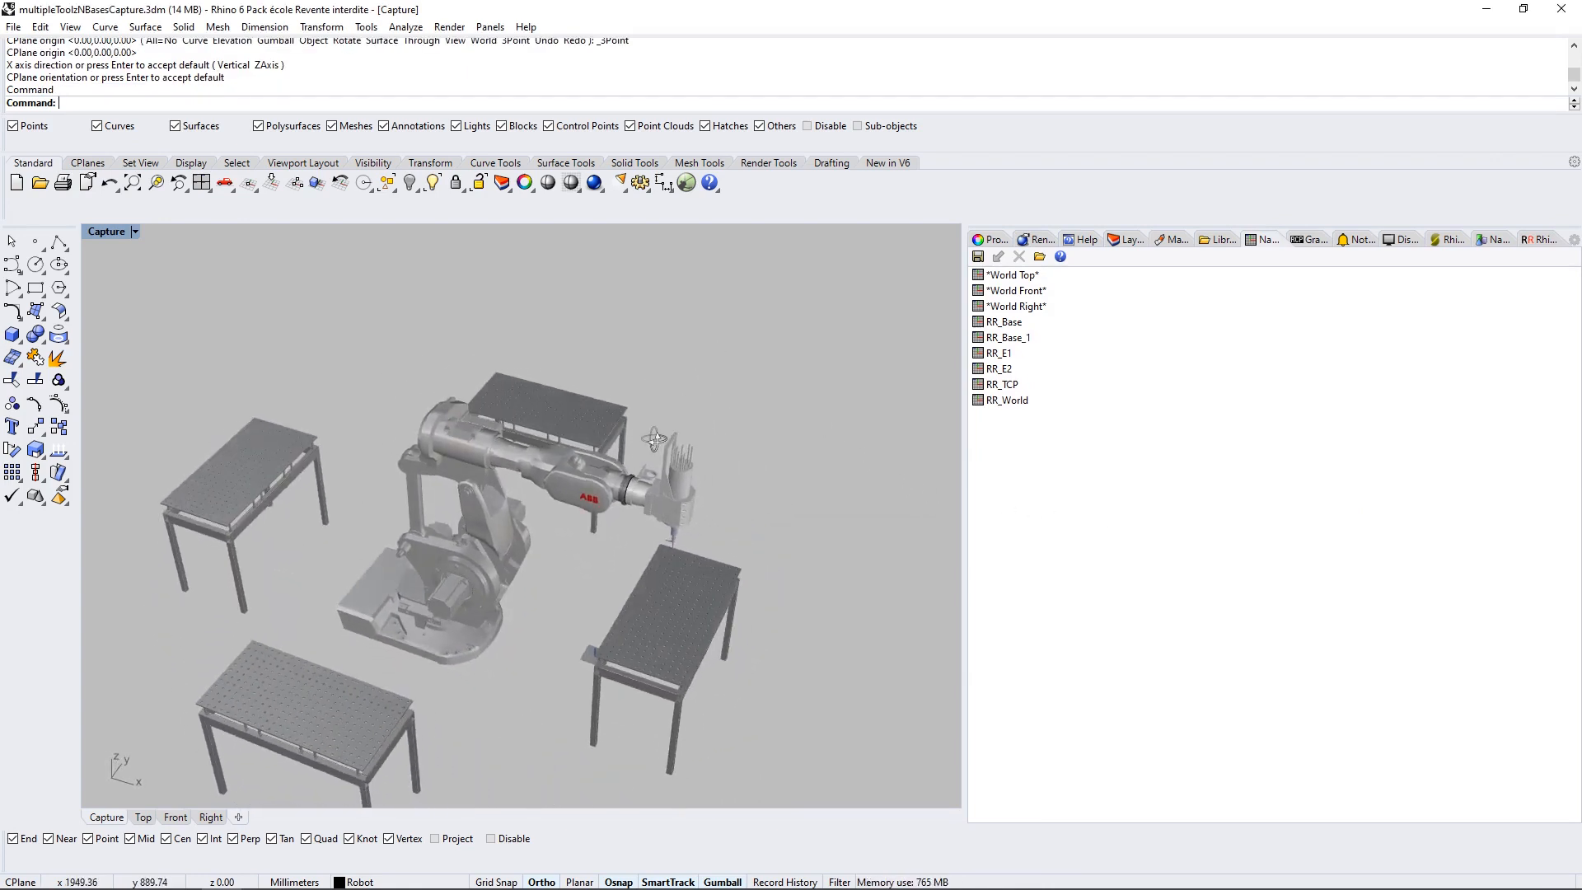
{"action": "right_click", "coordinate": [631, 437]}
{"action": "scroll", "coordinate": [624, 428], "scroll_direction": "up", "scroll_amount": 5}
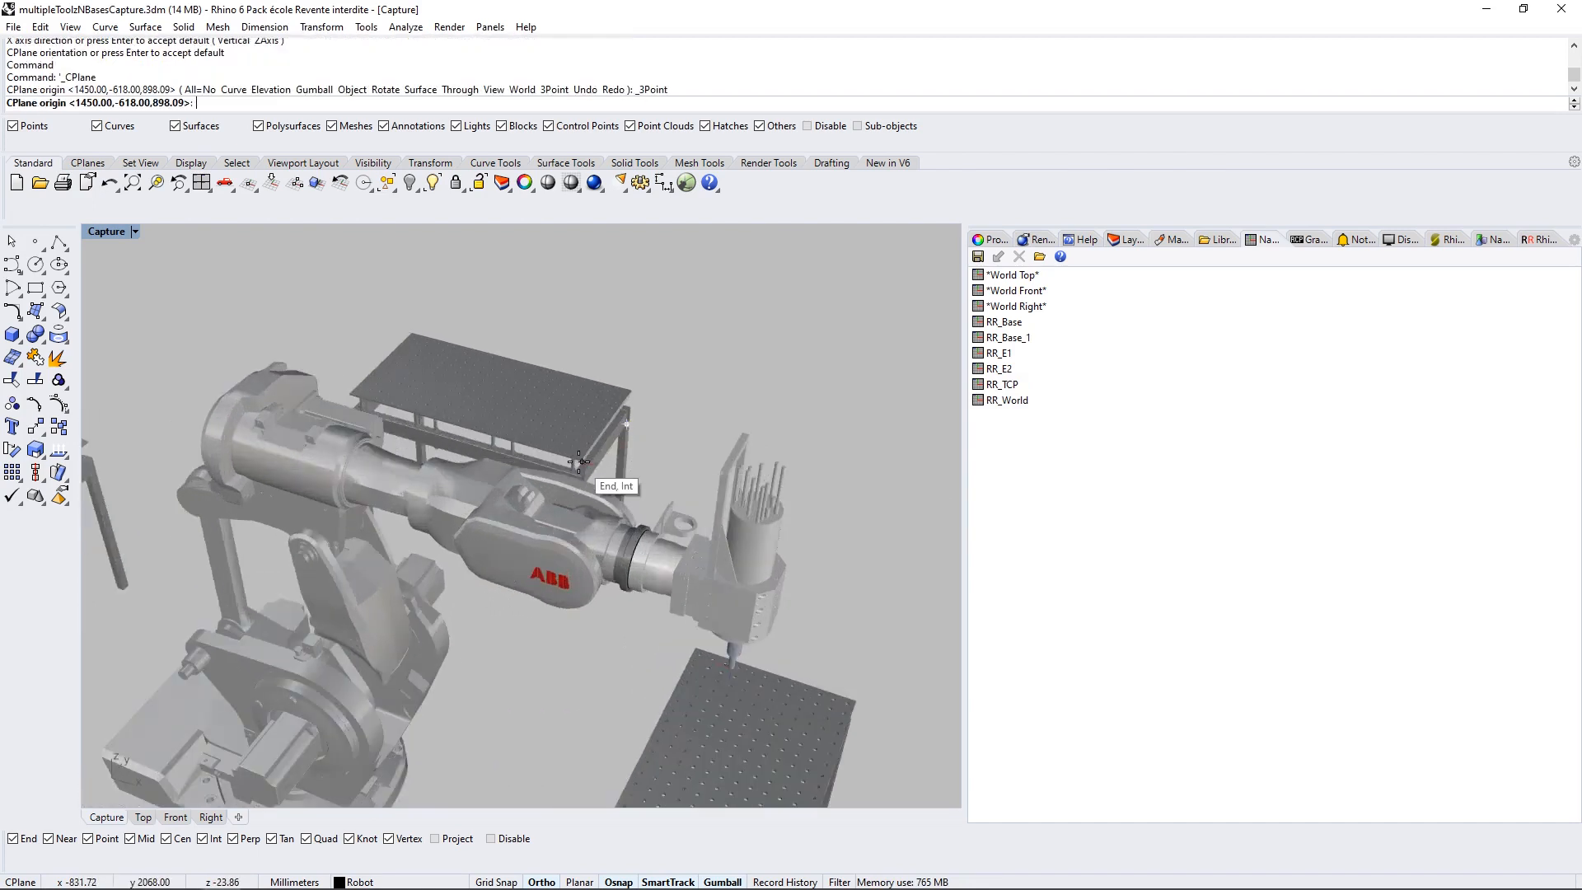
{"action": "left_click", "coordinate": [582, 461]}
{"action": "left_click", "coordinate": [632, 393]}
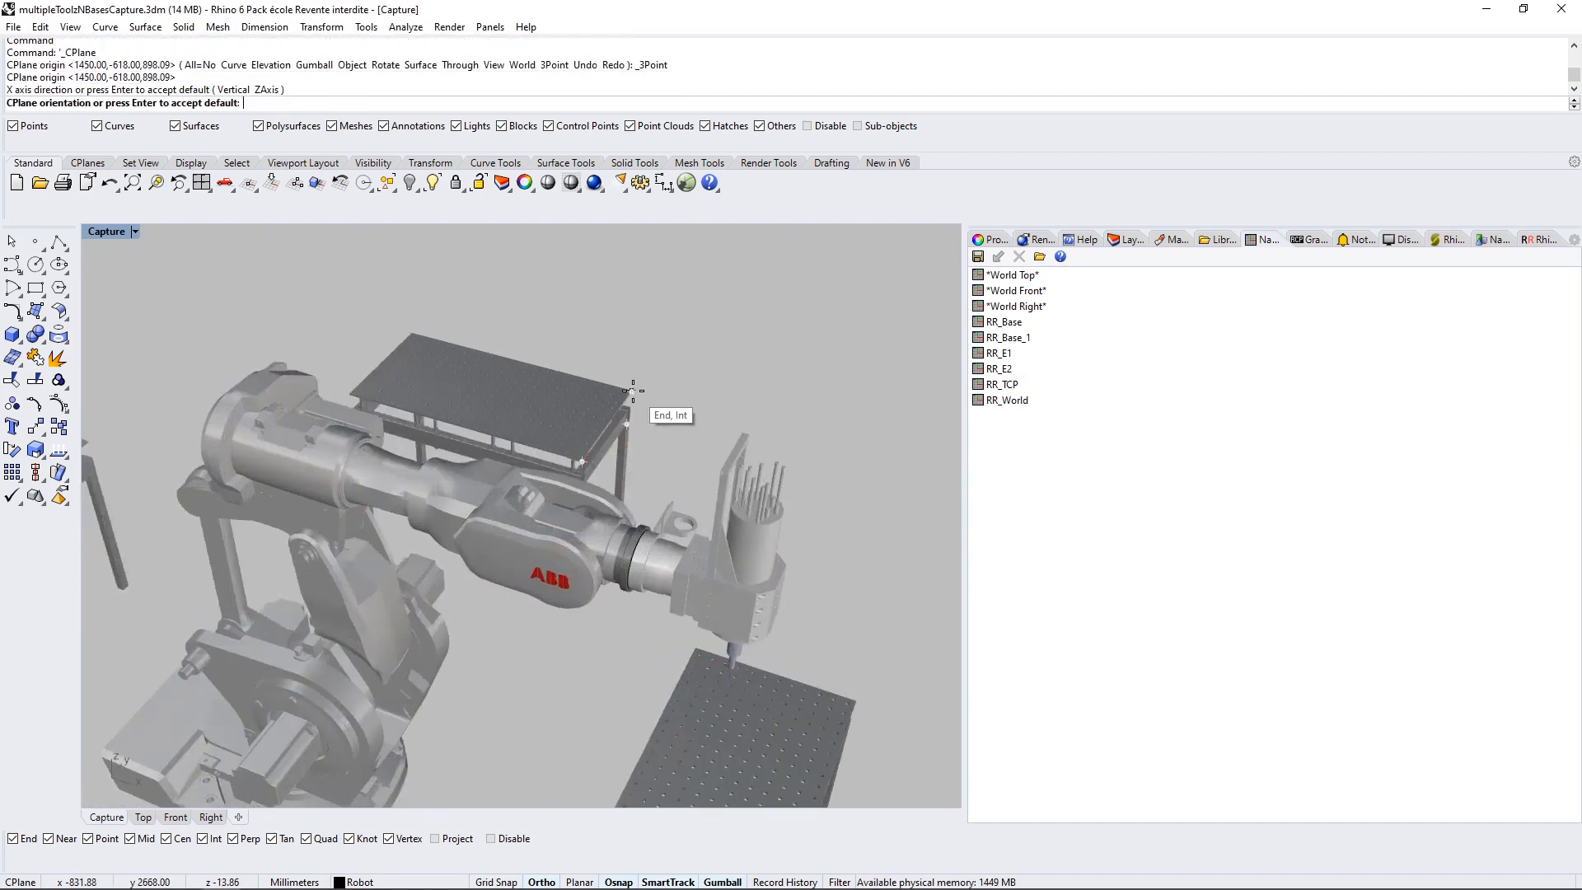
{"action": "left_click", "coordinate": [351, 395]}
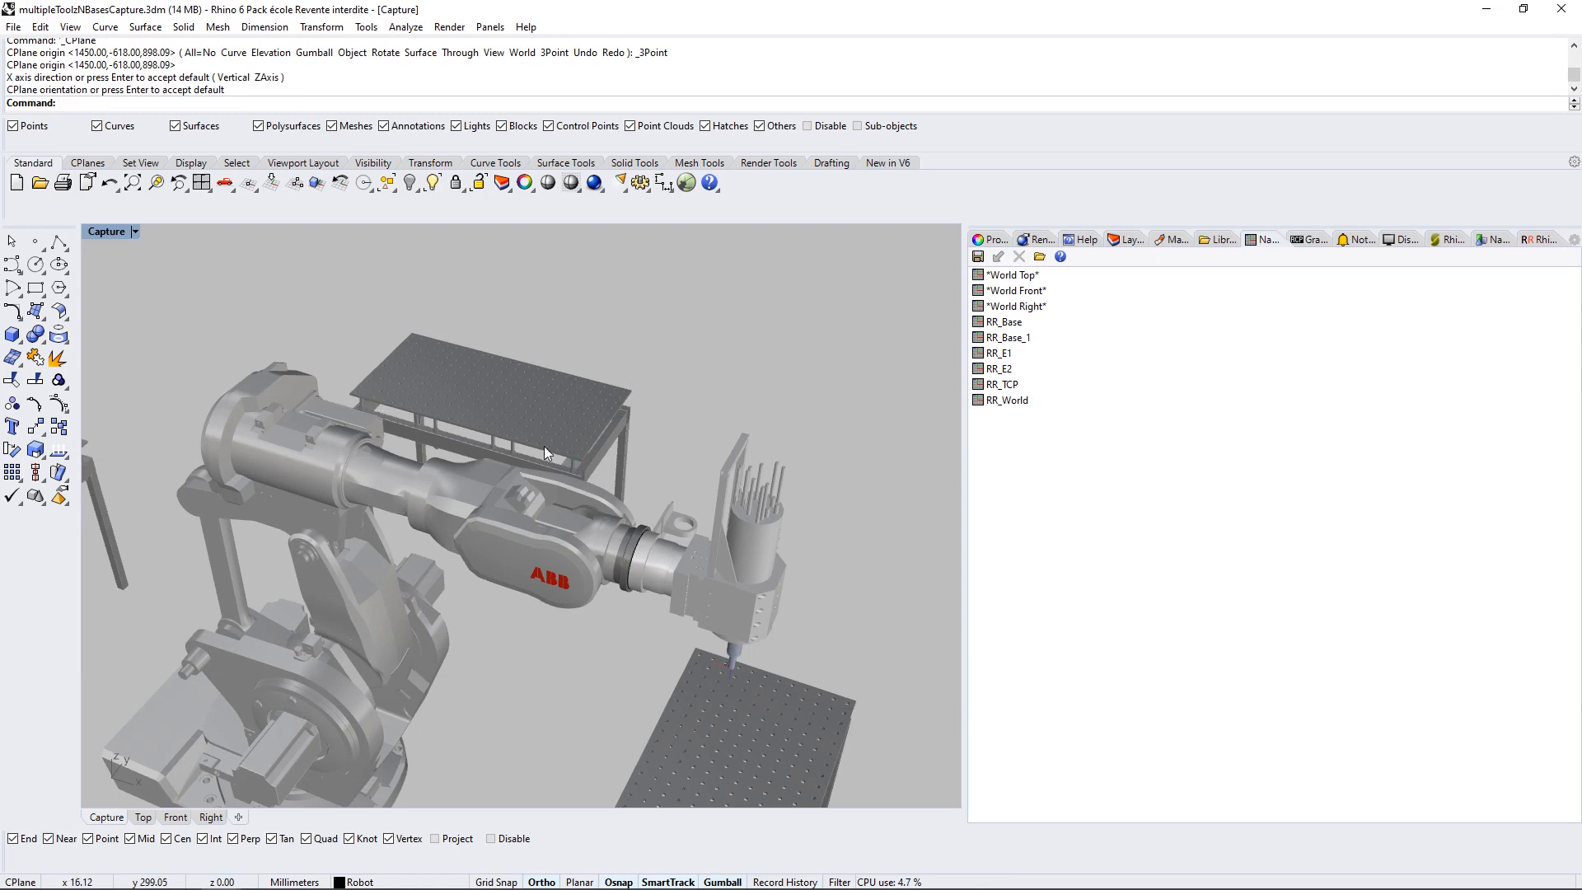
Save the second table's construction plane as a named CPlane called RR_Base_2.
{"action": "right_click", "coordinate": [1076, 505]}
{"action": "left_click", "coordinate": [1105, 545]}
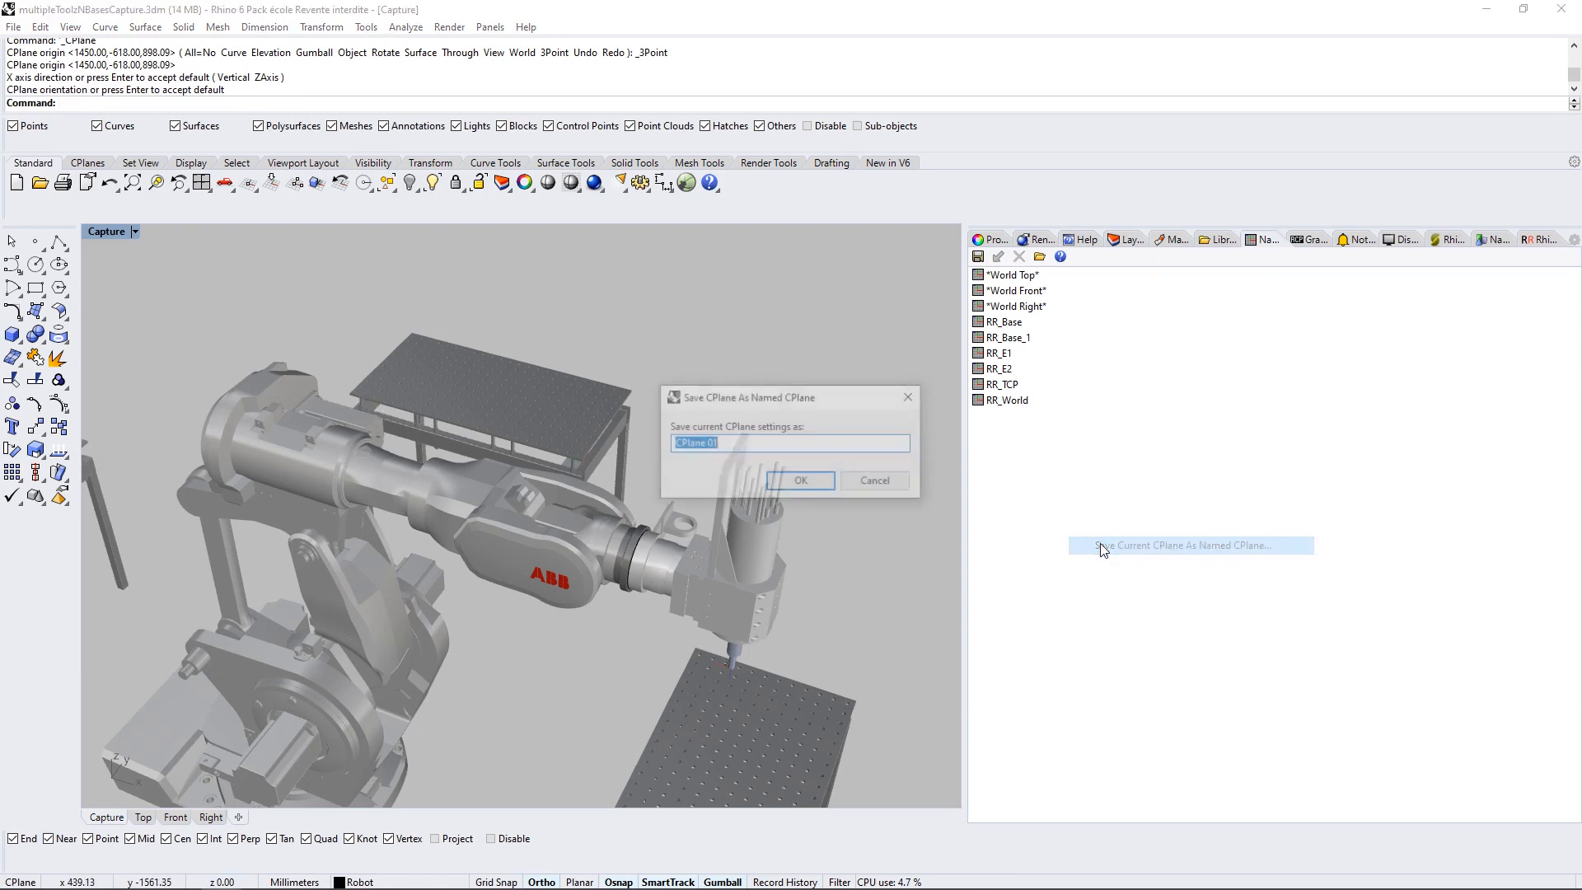
{"action": "type", "text": "RR"}
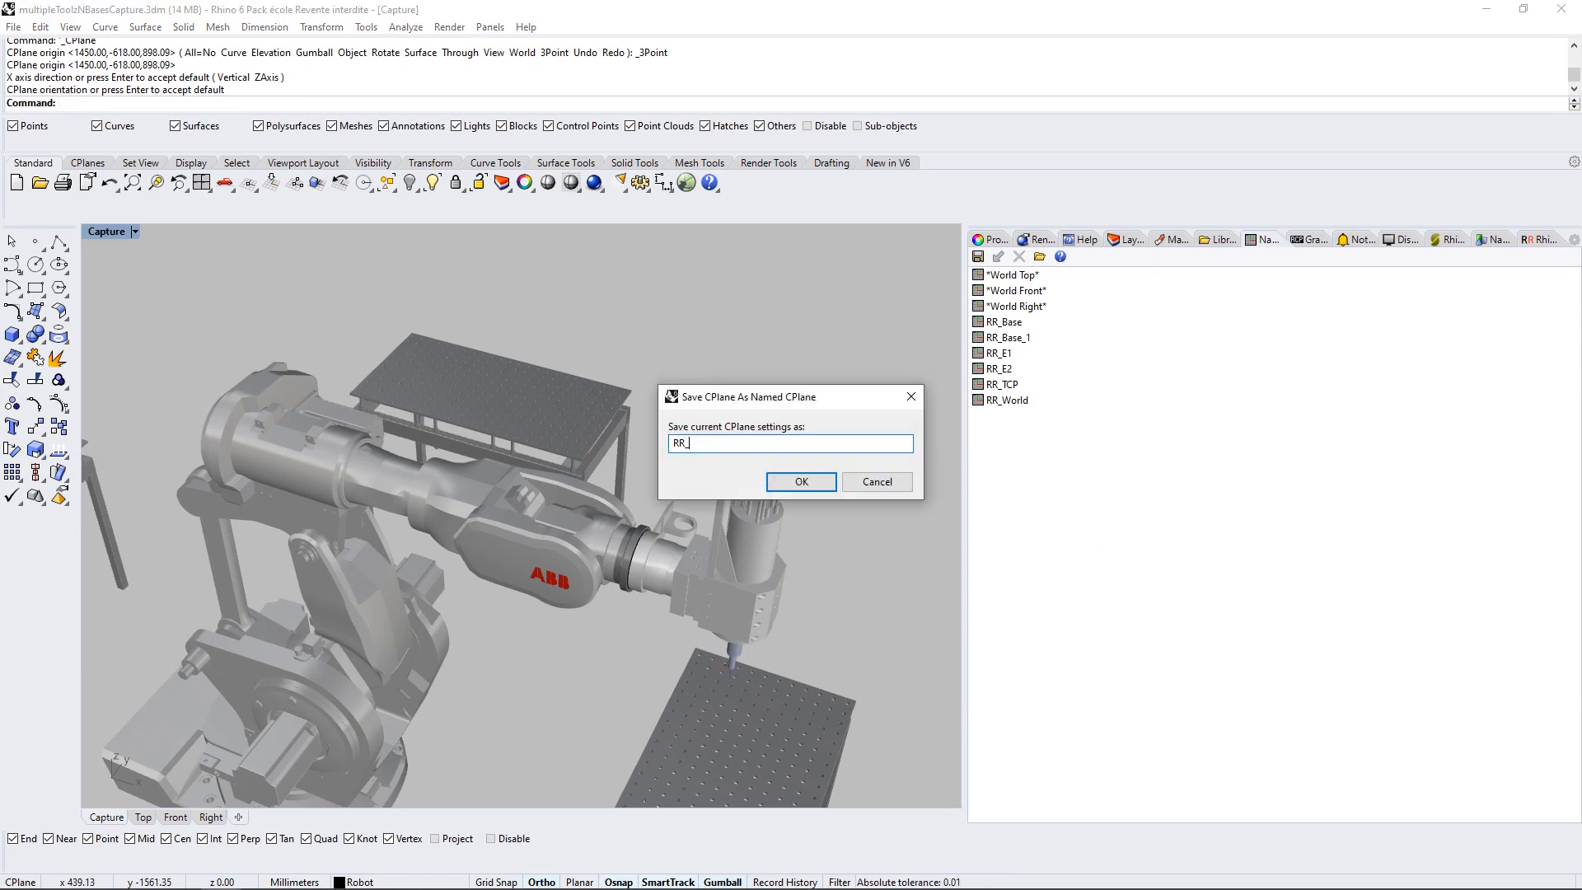
{"action": "type", "text": "_Base_2"}
{"action": "key", "text": "Return"}
Set a 3-point construction plane on the table behind the robot, origin at its inner corner, X along the short edge and Y along the long edge.
{"action": "right_click_drag", "start_coordinate": [744, 348], "coordinate": [546, 489]}
{"action": "right_click", "coordinate": [622, 470]}
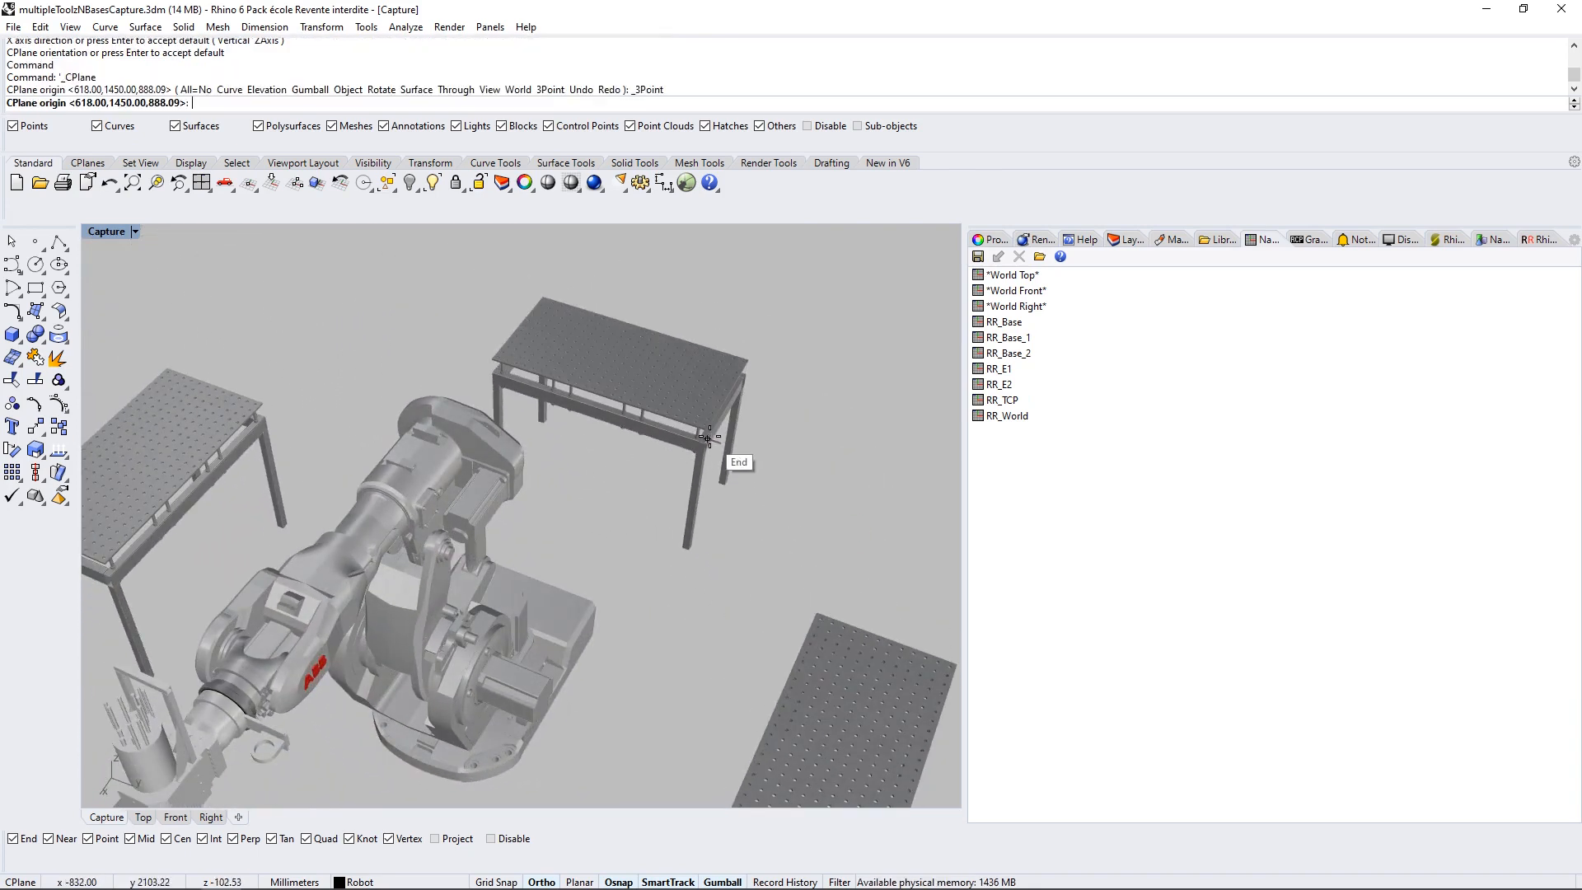
{"action": "left_click", "coordinate": [707, 430]}
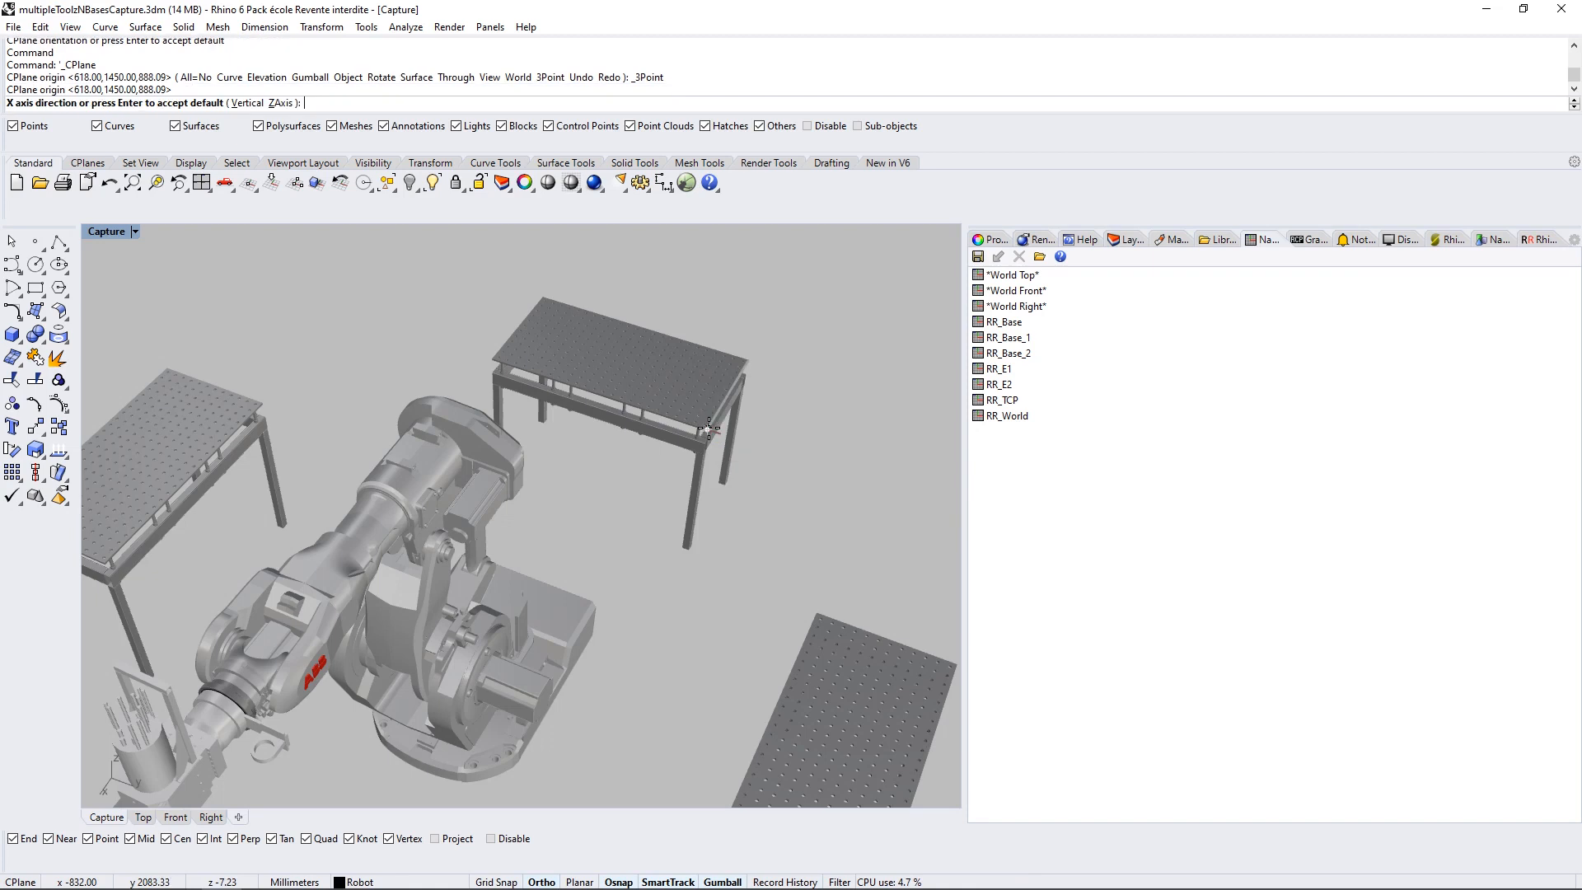
{"action": "left_click", "coordinate": [749, 358]}
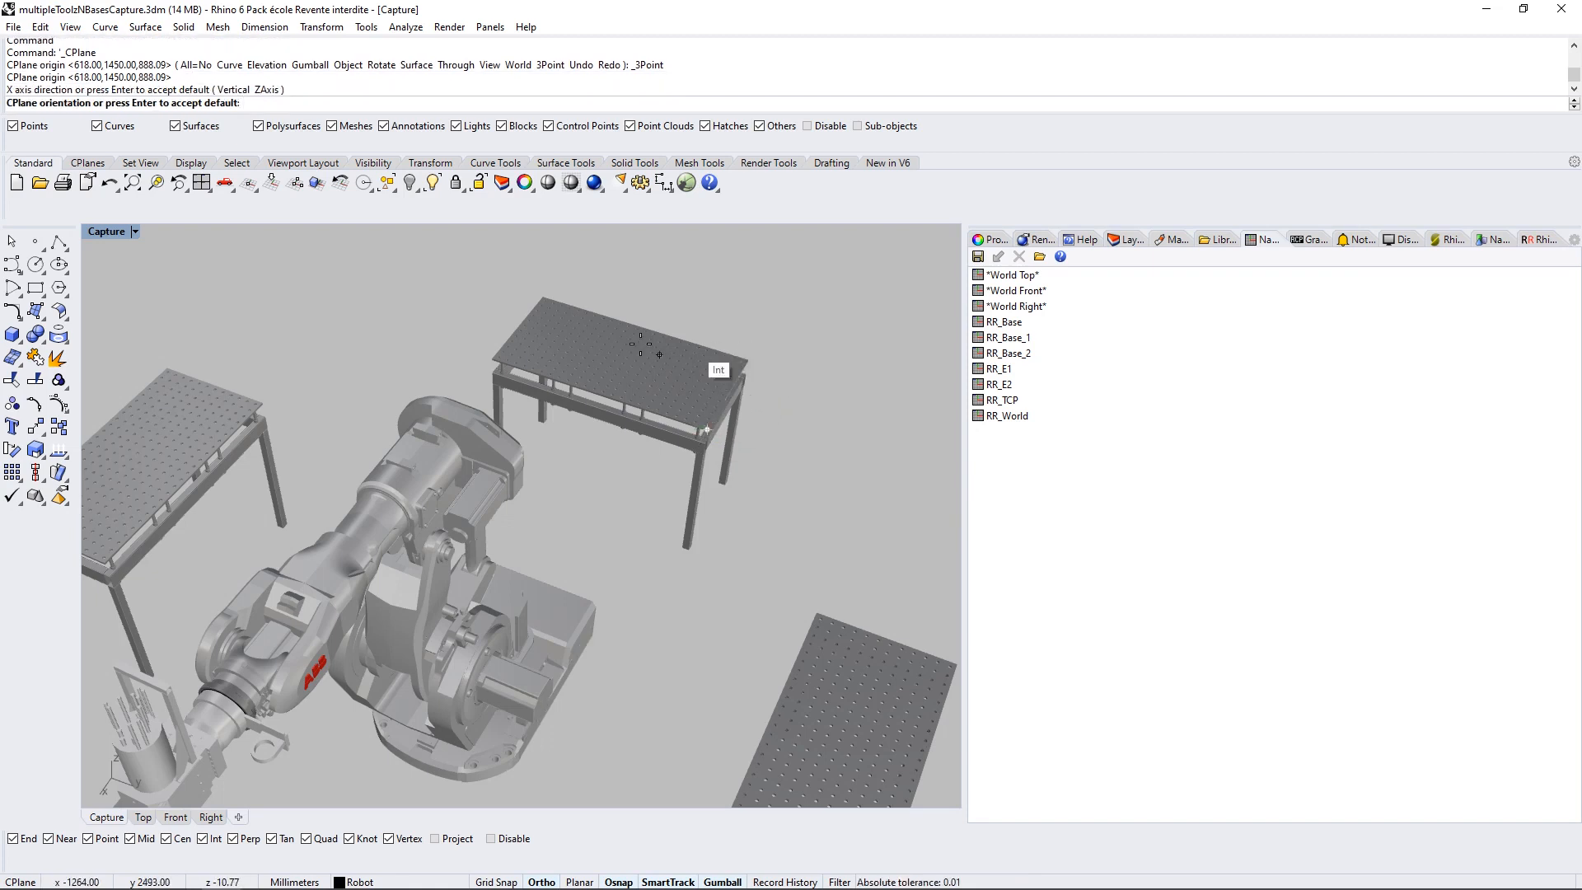
{"action": "left_click", "coordinate": [493, 357]}
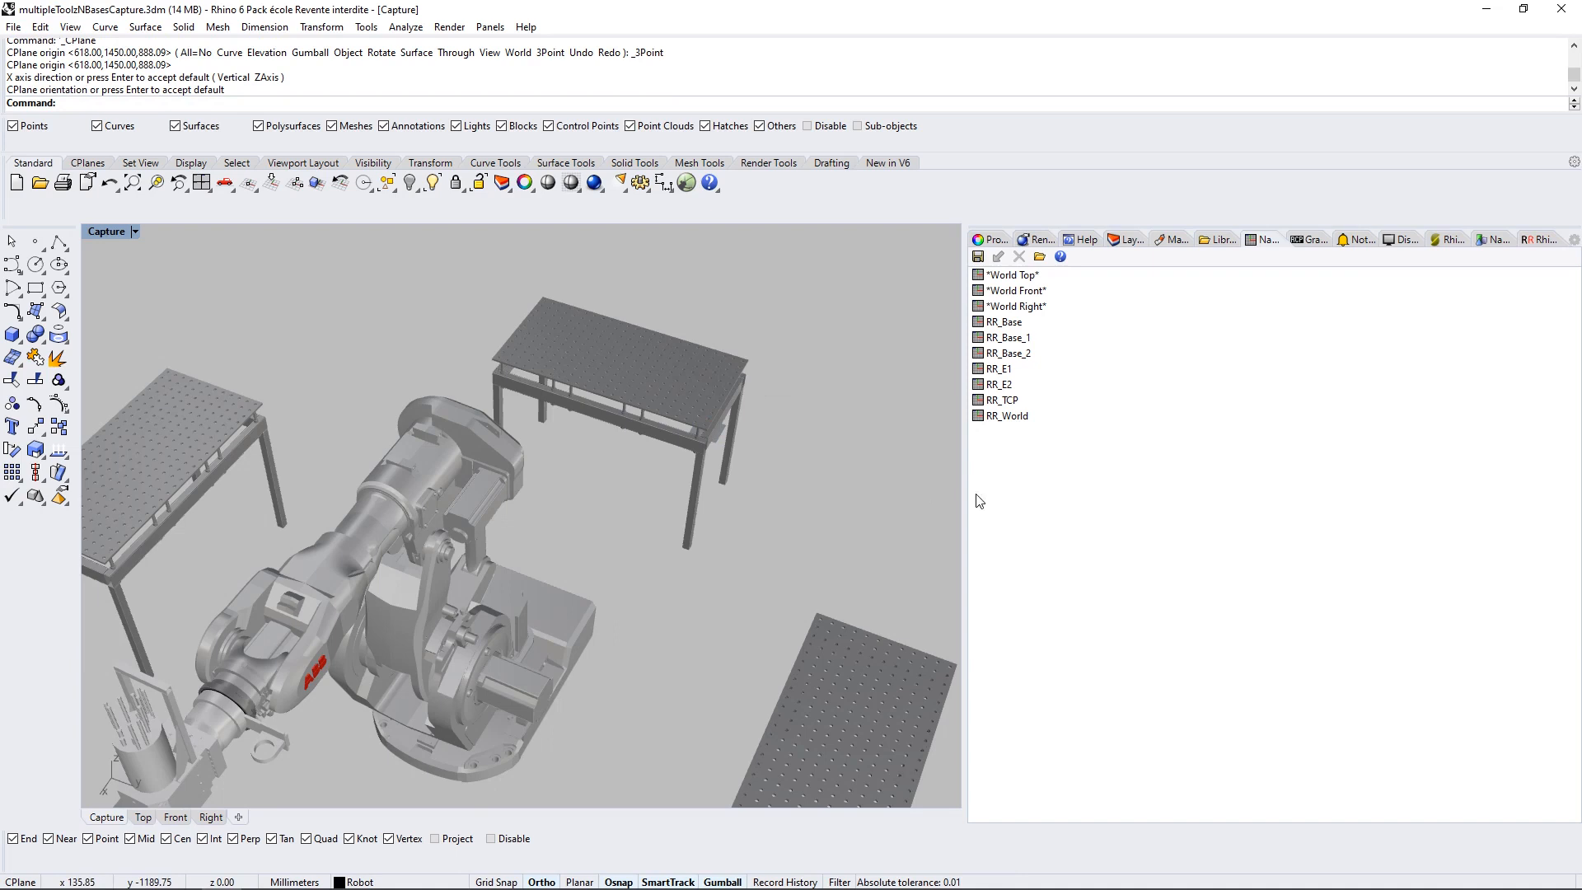
Save the third table's construction plane as a named CPlane called RR_Base_3.
{"action": "right_click", "coordinate": [1055, 520]}
{"action": "left_click", "coordinate": [1081, 550]}
{"action": "type", "text": "RR_Base_3"}
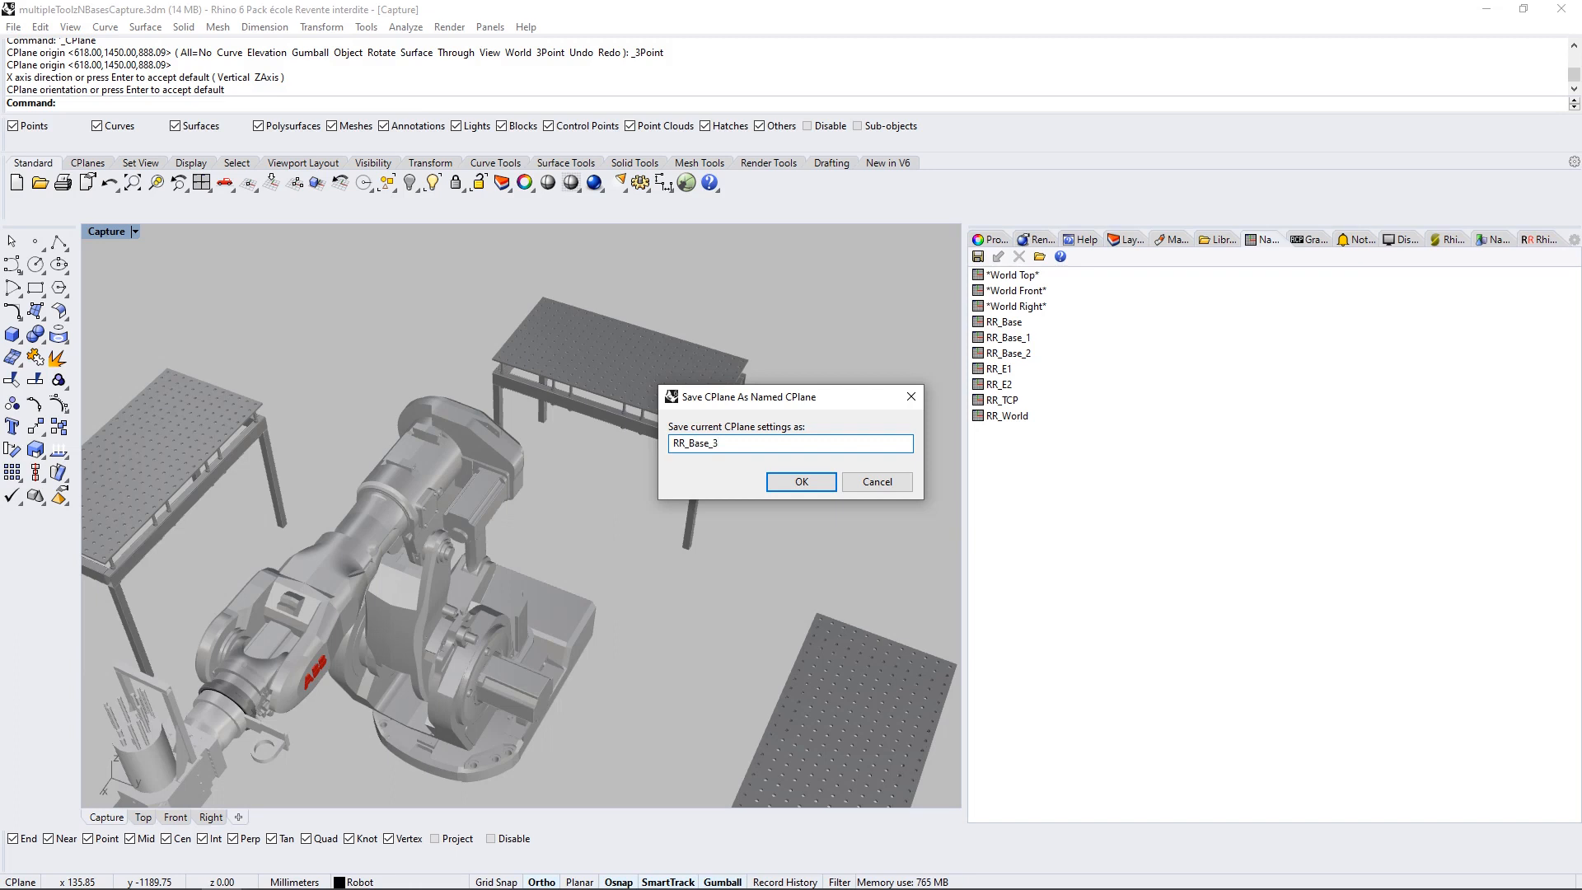
{"action": "key", "text": "Return"}
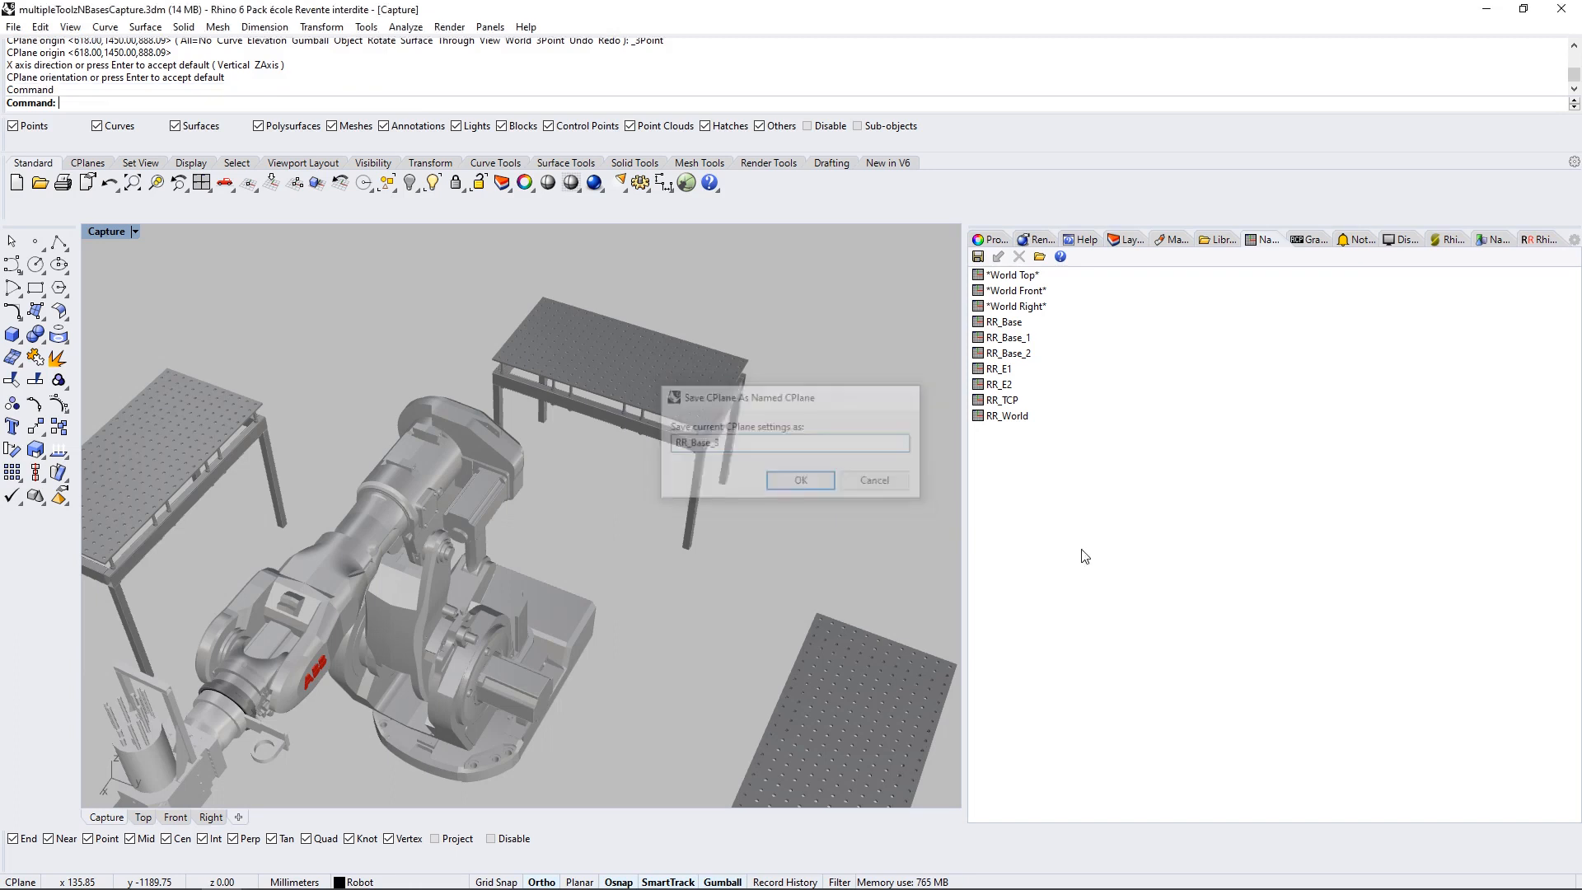
Set a 3-point construction plane on the remaining fourth table, using its inner corner as origin and its short edge as the X direction.
{"action": "right_click_drag", "start_coordinate": [766, 361], "coordinate": [600, 403]}
{"action": "right_click", "coordinate": [692, 319]}
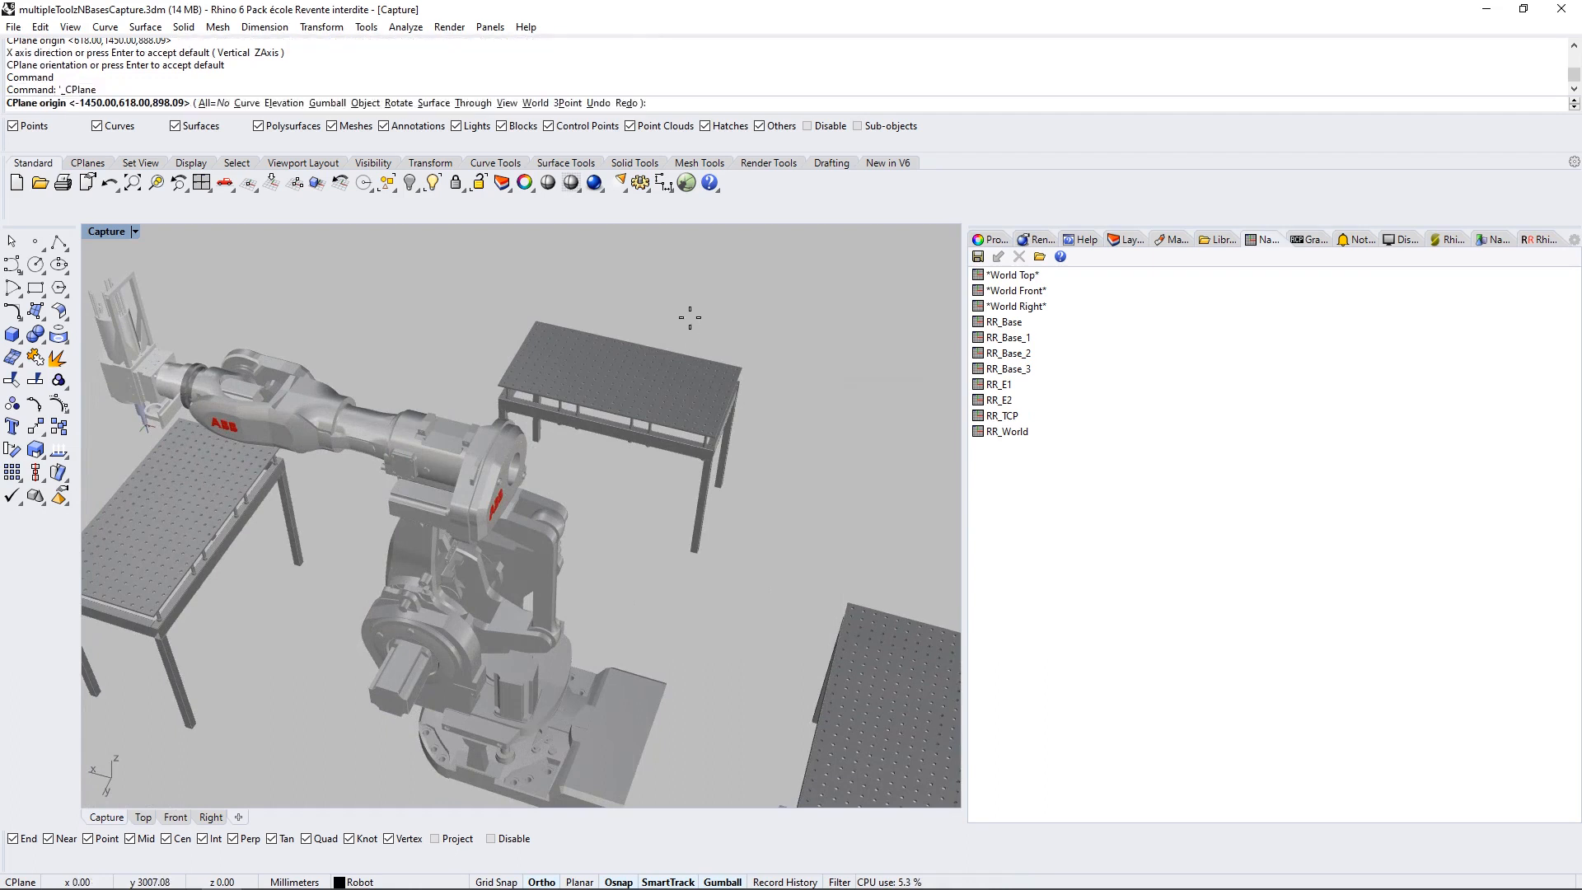
{"action": "left_click", "coordinate": [716, 436]}
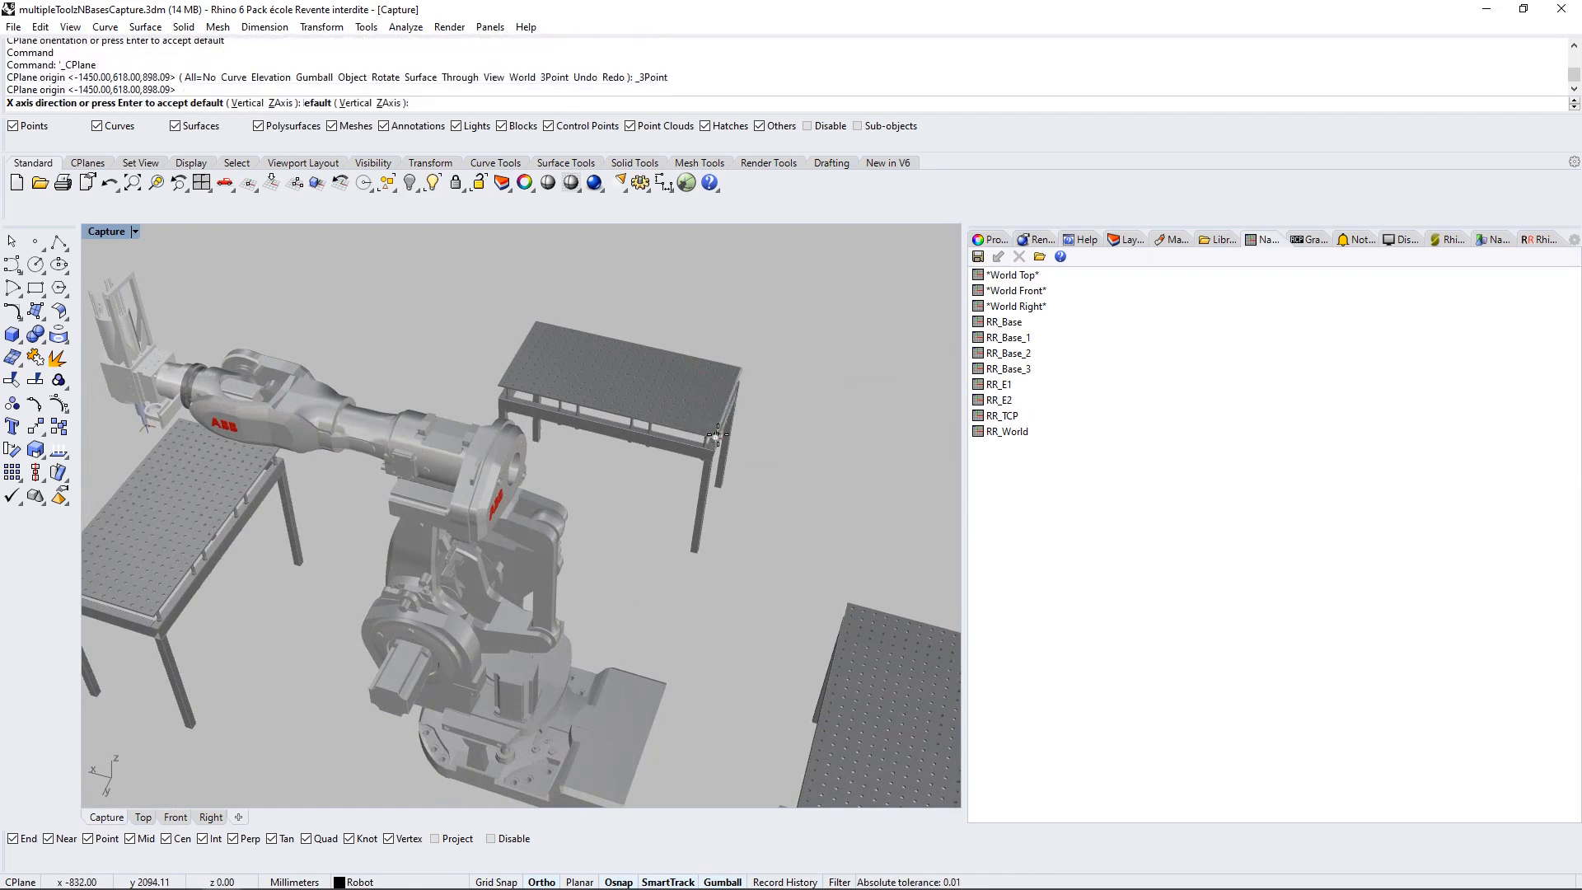
{"action": "left_click", "coordinate": [746, 363]}
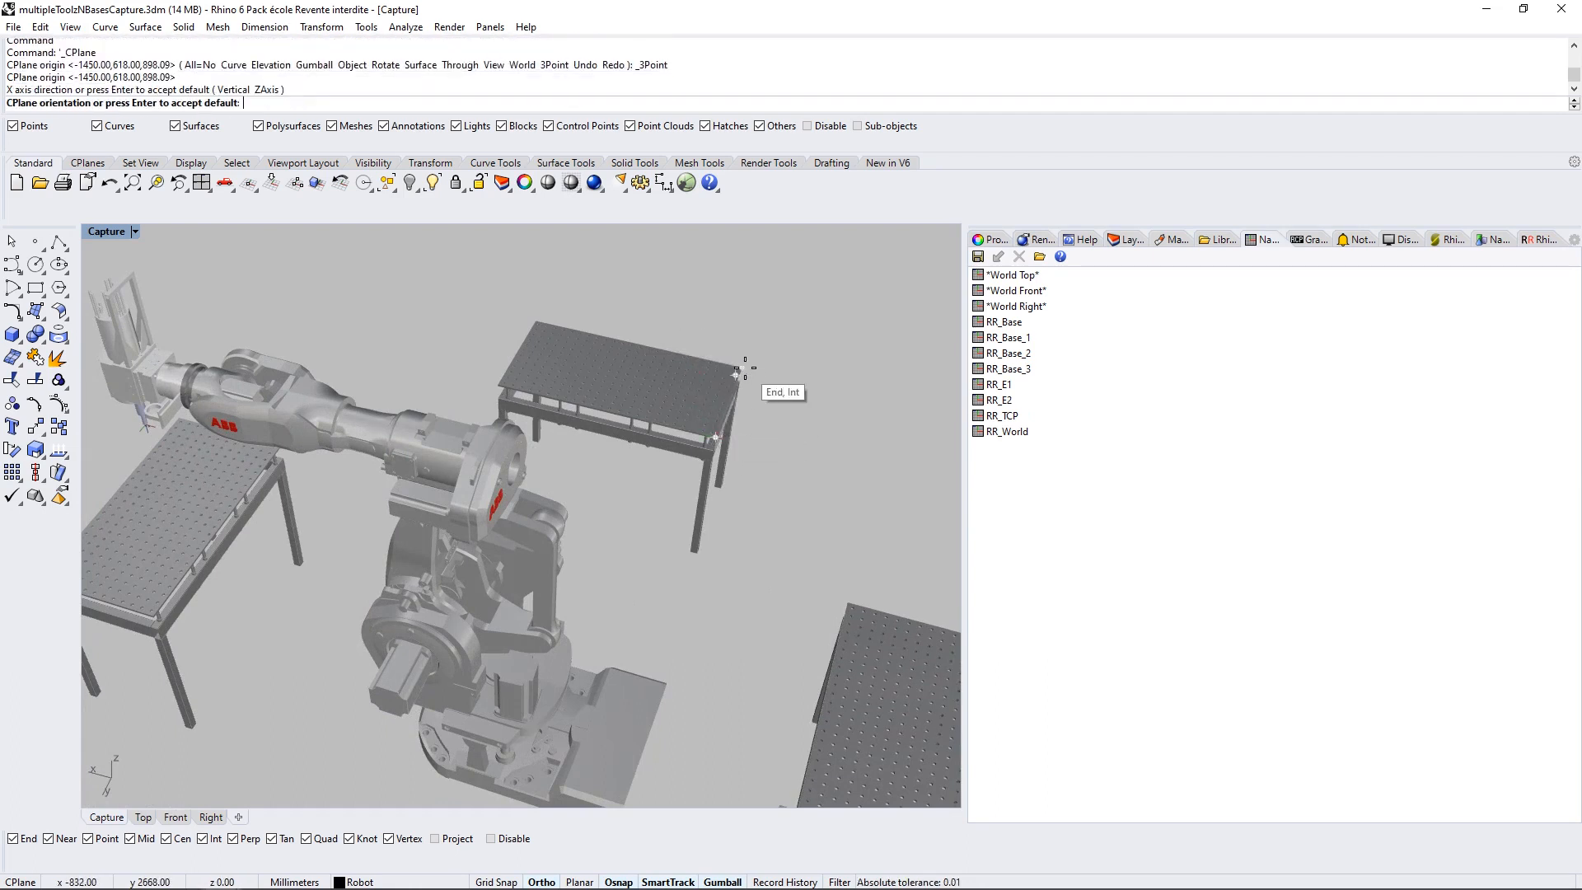
{"action": "right_click", "coordinate": [497, 379]}
Save the fourth table's construction plane as a named CPlane called RR_Base_4.
{"action": "right_click", "coordinate": [1082, 520]}
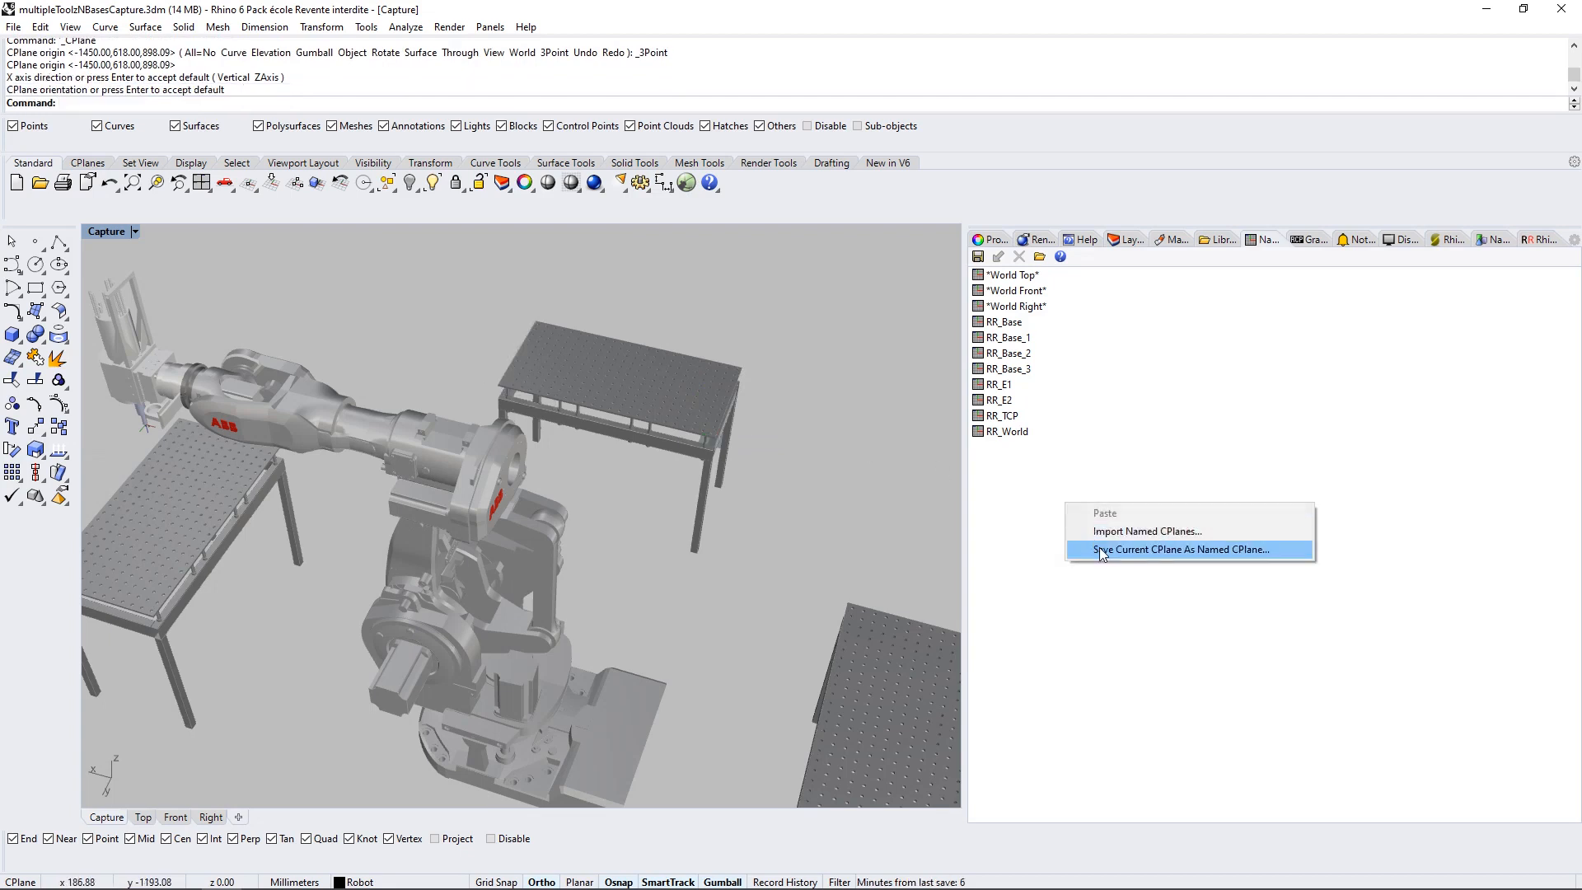
{"action": "left_click", "coordinate": [1219, 548]}
{"action": "type", "text": "RR_Base_4"}
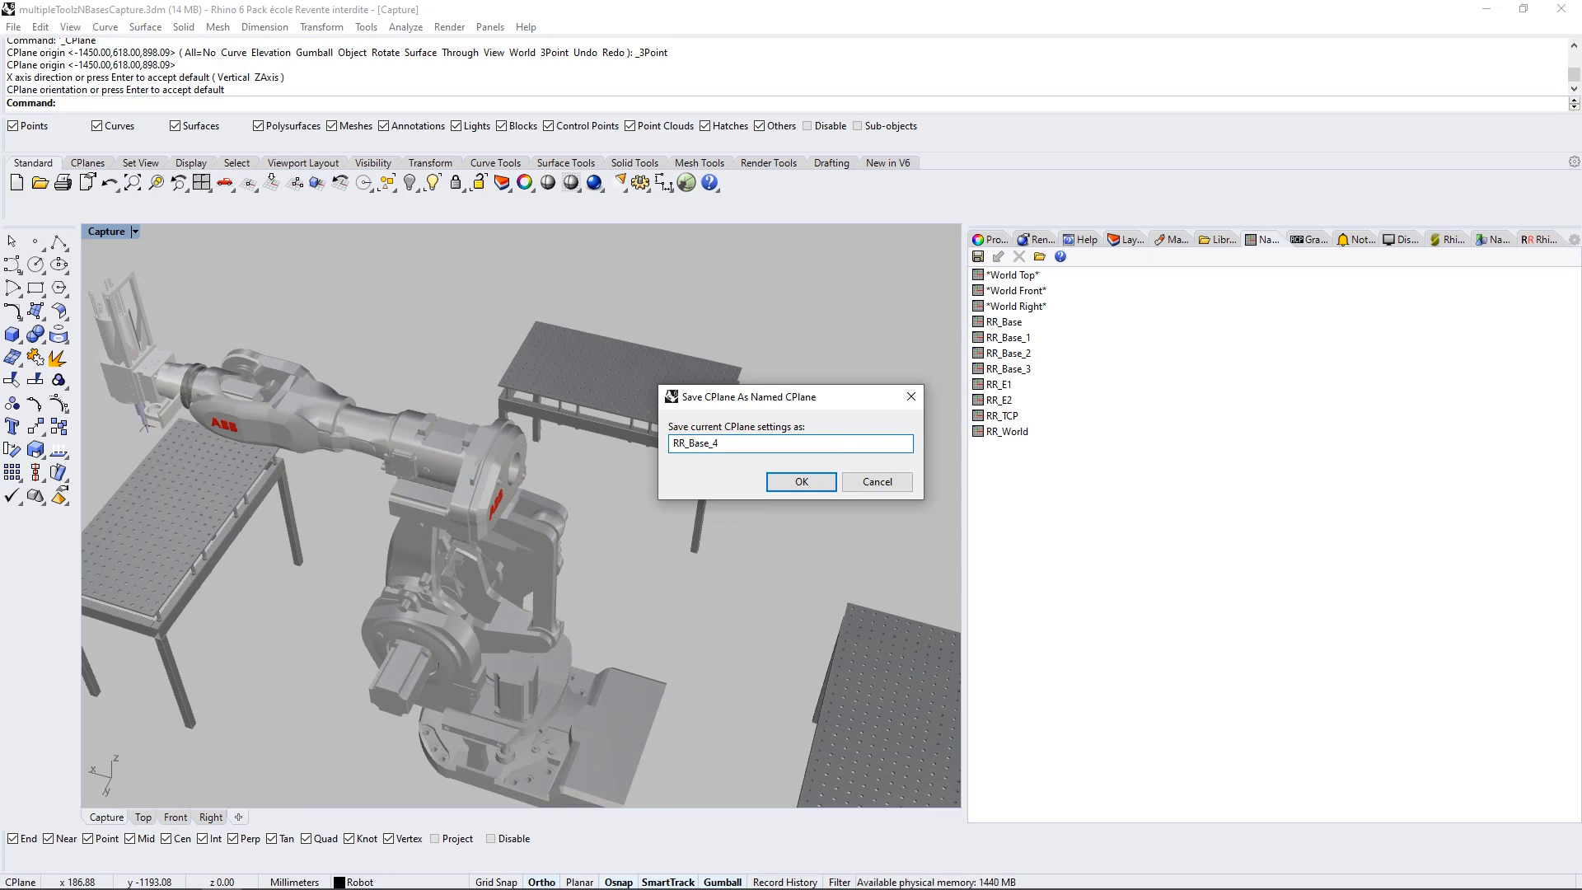
{"action": "left_click", "coordinate": [792, 483]}
{"action": "right_click_drag", "start_coordinate": [798, 339], "coordinate": [528, 383]}
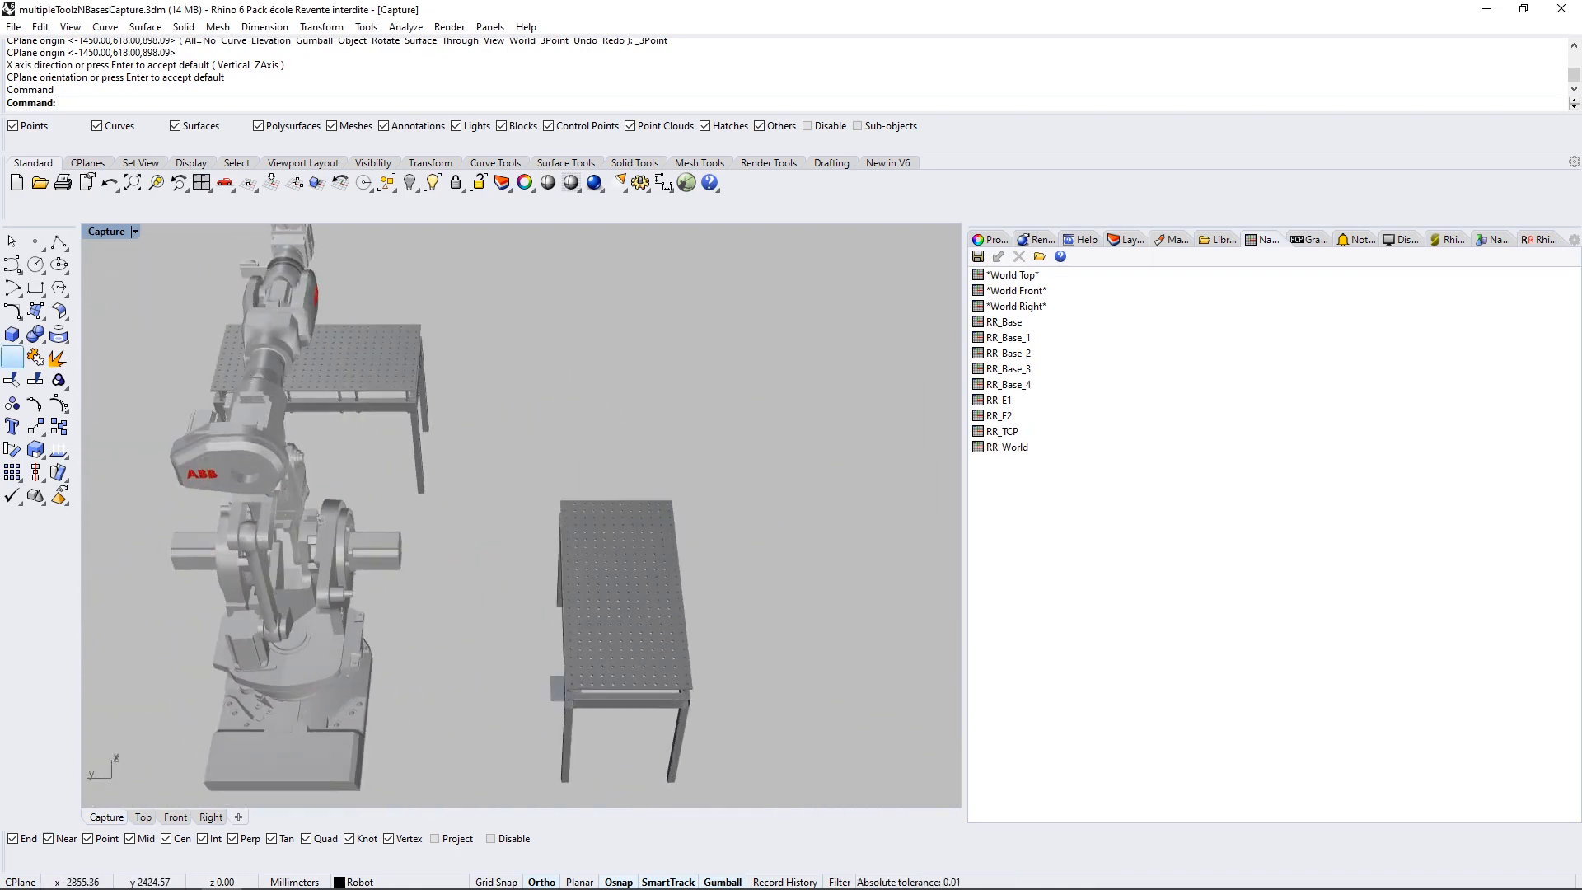
{"action": "right_click_drag", "start_coordinate": [660, 445], "coordinate": [363, 337]}
{"action": "key", "text": "Escape"}
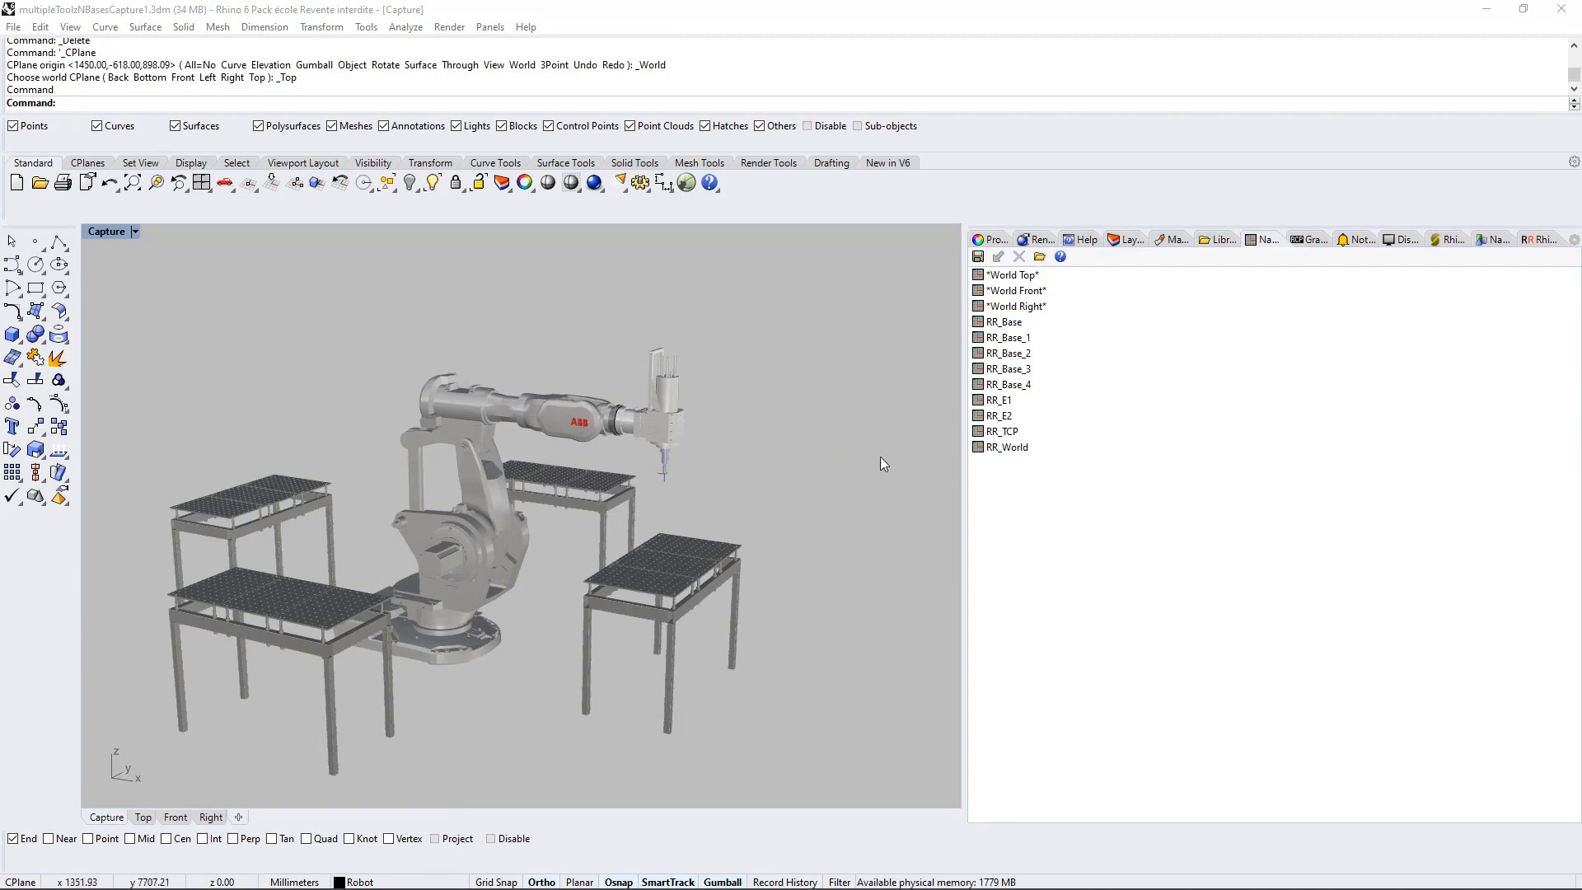
Restore the RR_Base_1 construction plane, create a solid cylinder of radius 200 and height 200 at its origin, and move it onto that table.
{"action": "left_click", "coordinate": [1009, 338]}
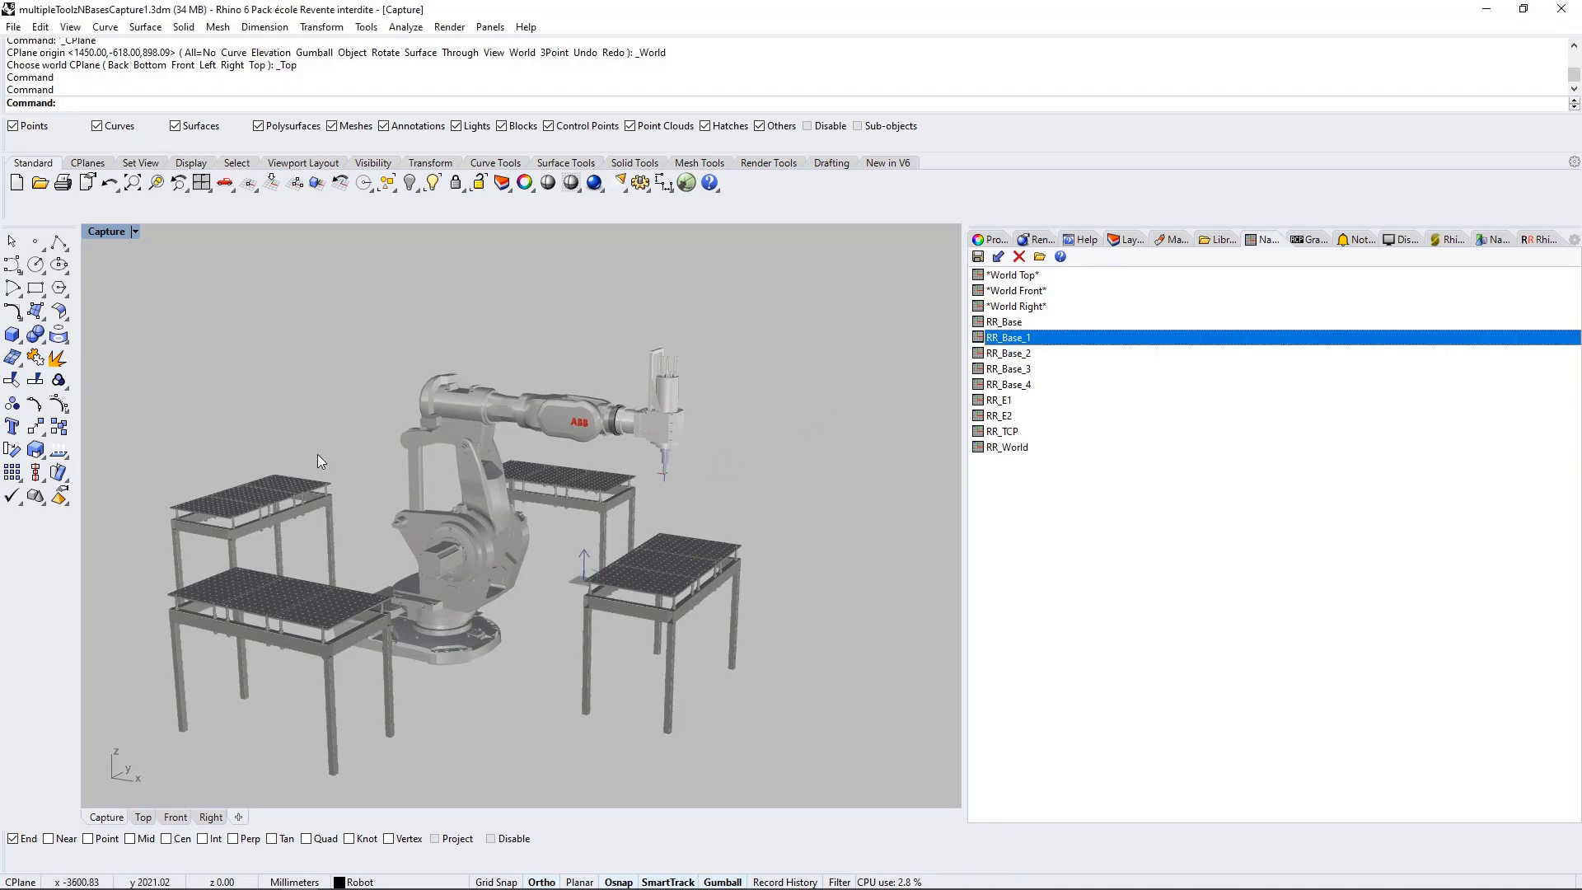
{"action": "left_click", "coordinate": [18, 340]}
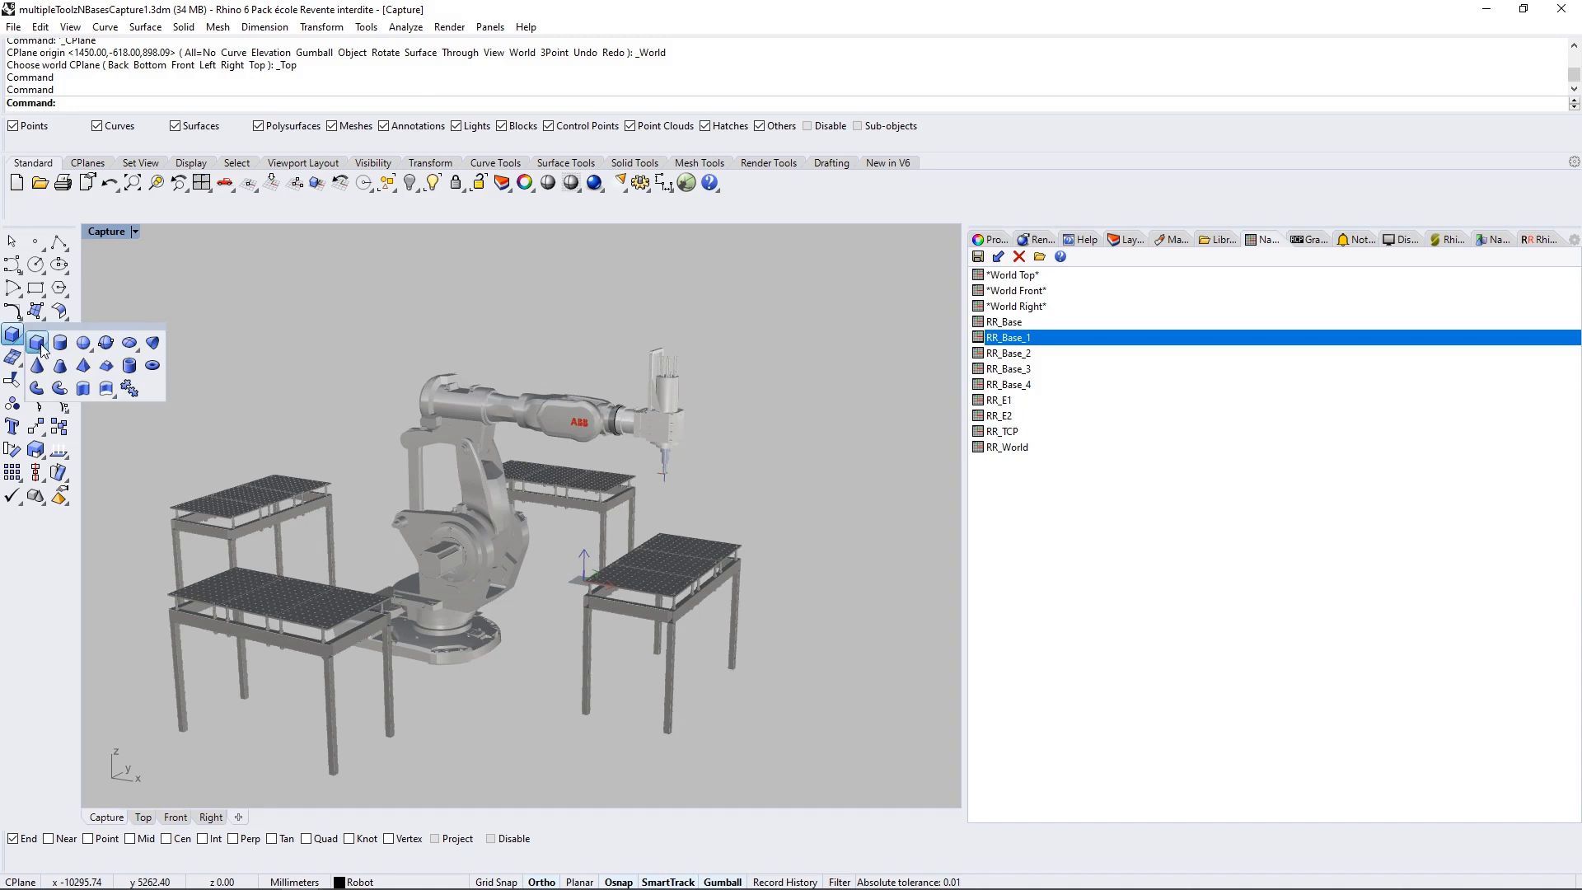
{"action": "left_click", "coordinate": [57, 344]}
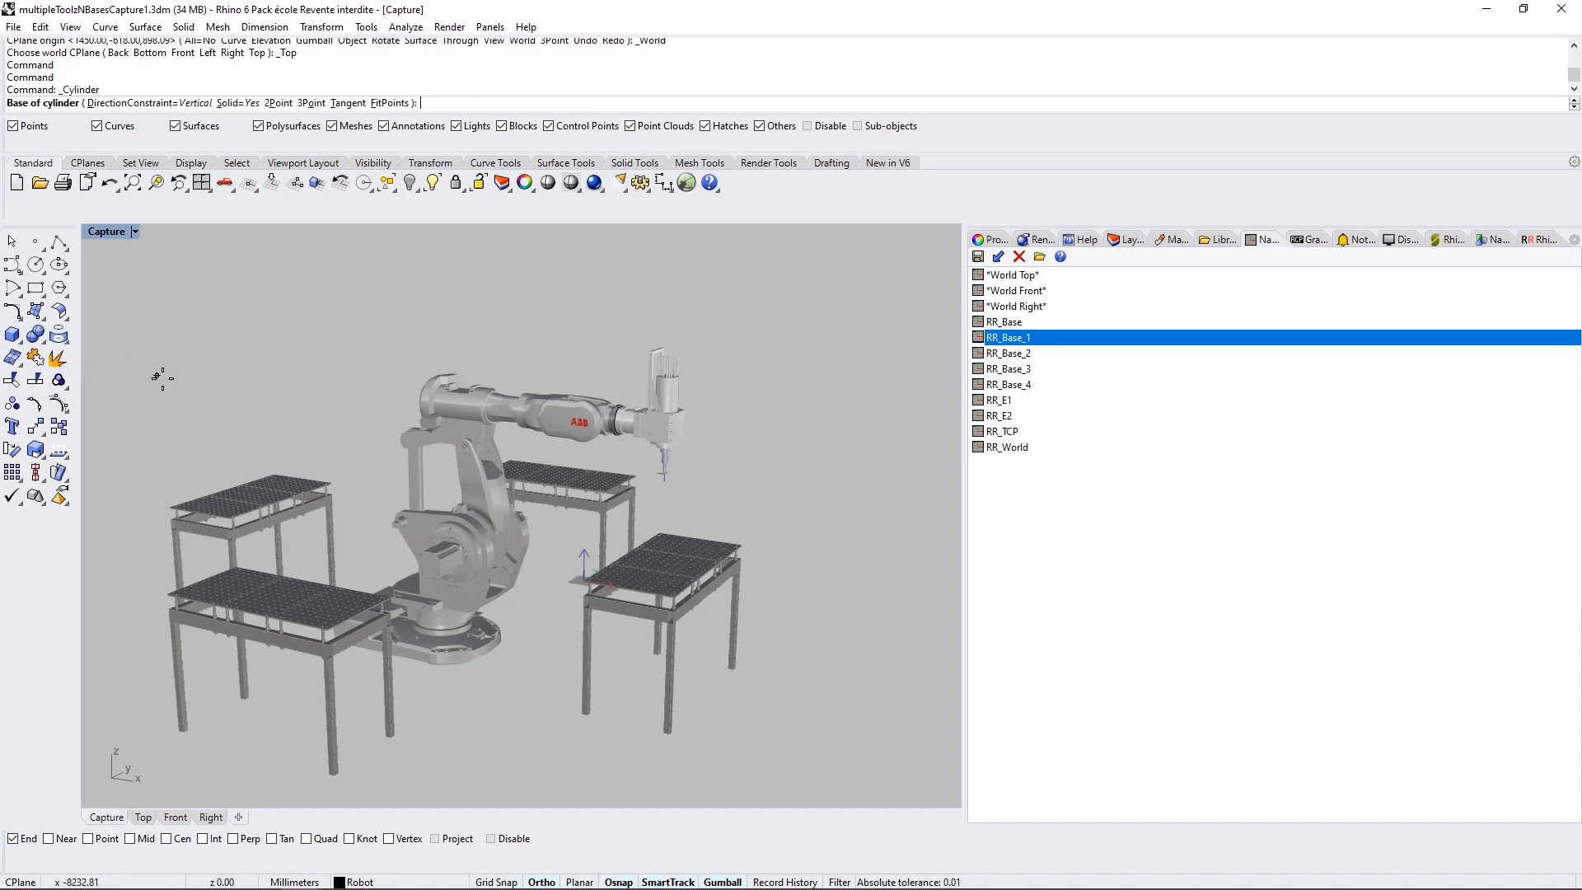
{"action": "type", "text": "0"}
{"action": "key", "text": "Return"}
{"action": "type", "text": "200"}
{"action": "key", "text": "Return"}
{"action": "type", "text": "200"}
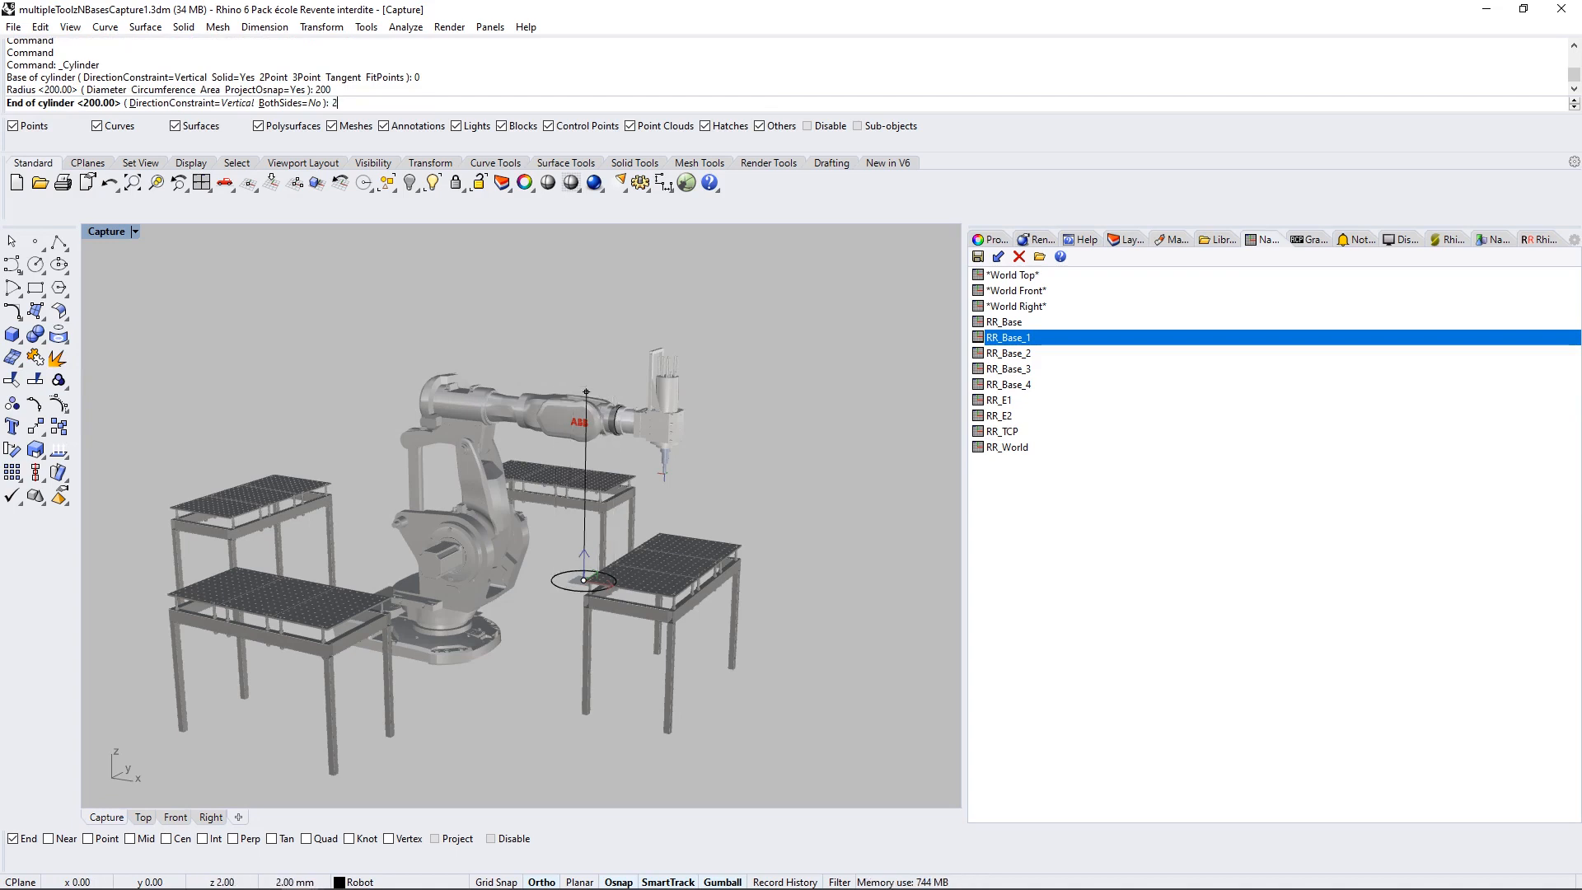
{"action": "key", "text": "Return"}
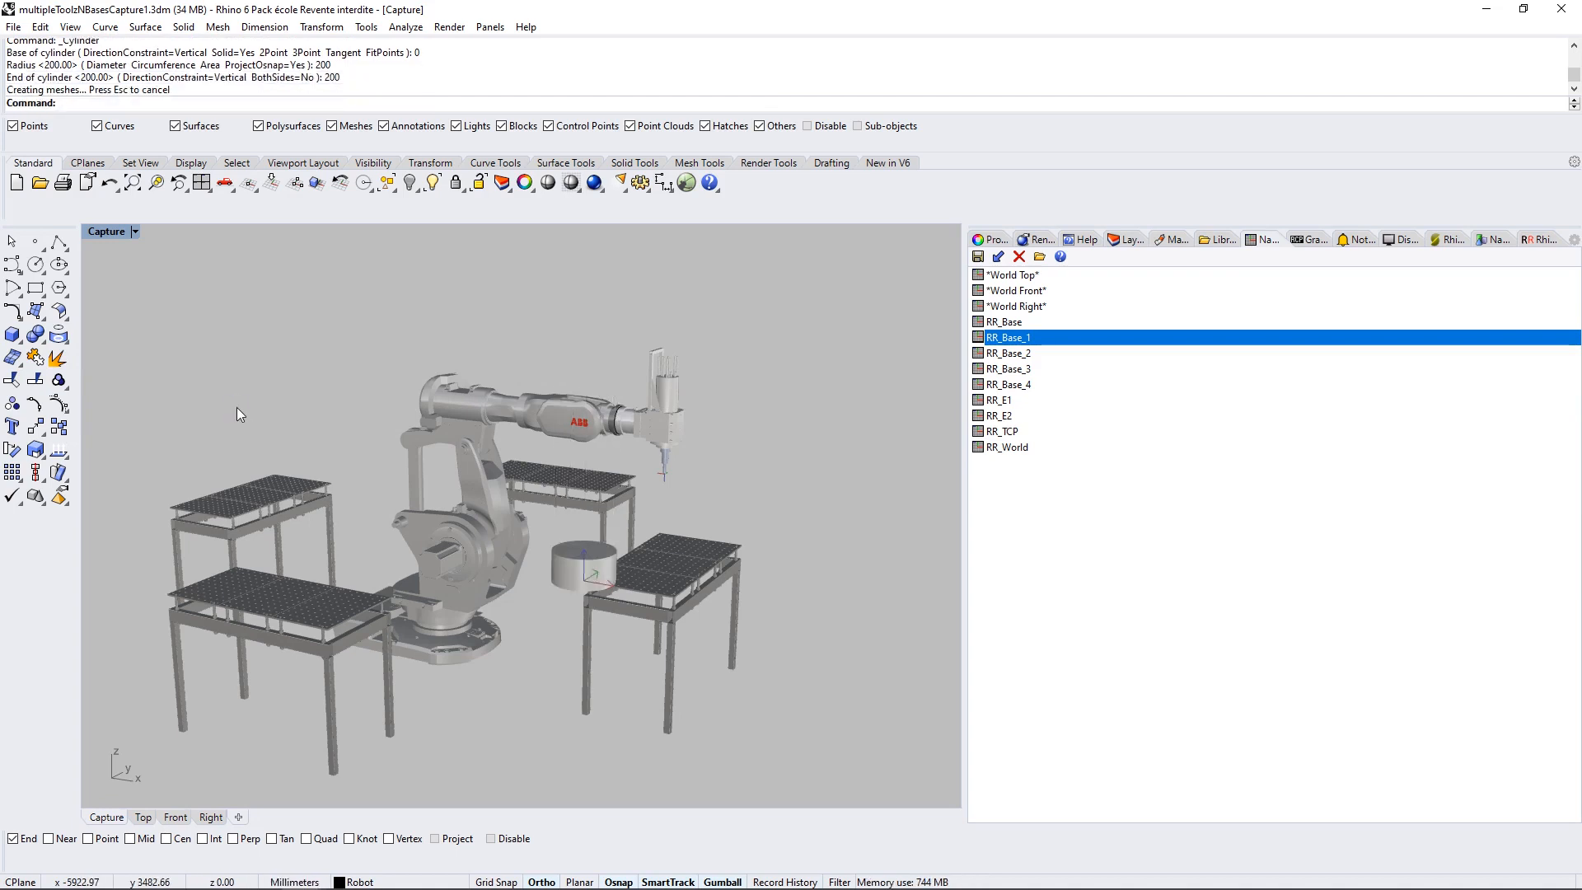
{"action": "left_click", "coordinate": [558, 564]}
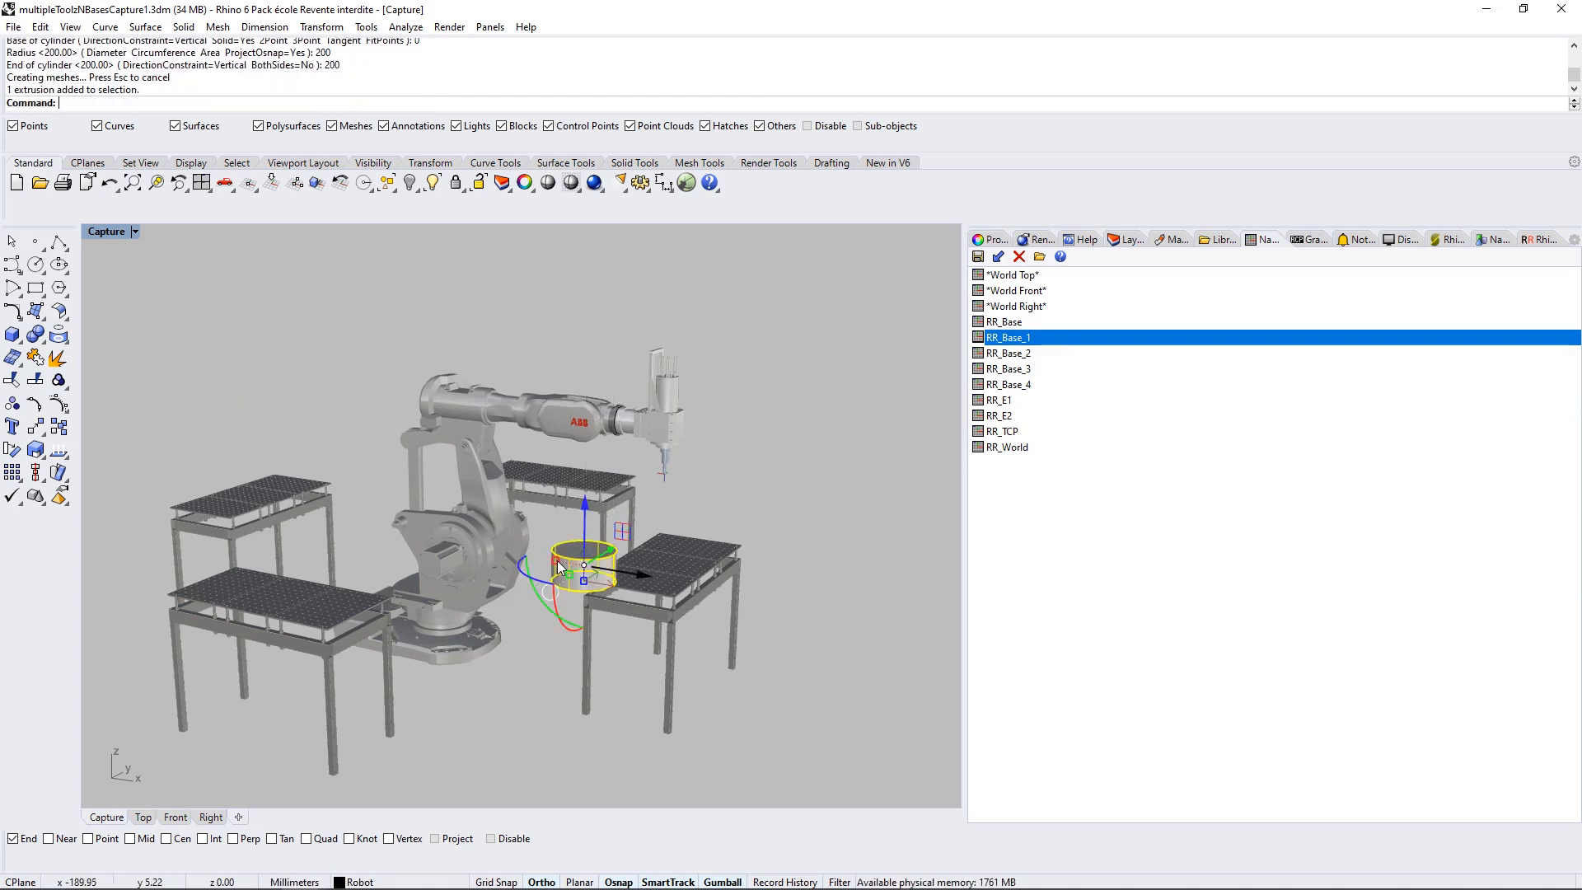
{"action": "left_click_drag", "start_coordinate": [609, 577], "coordinate": [659, 547]}
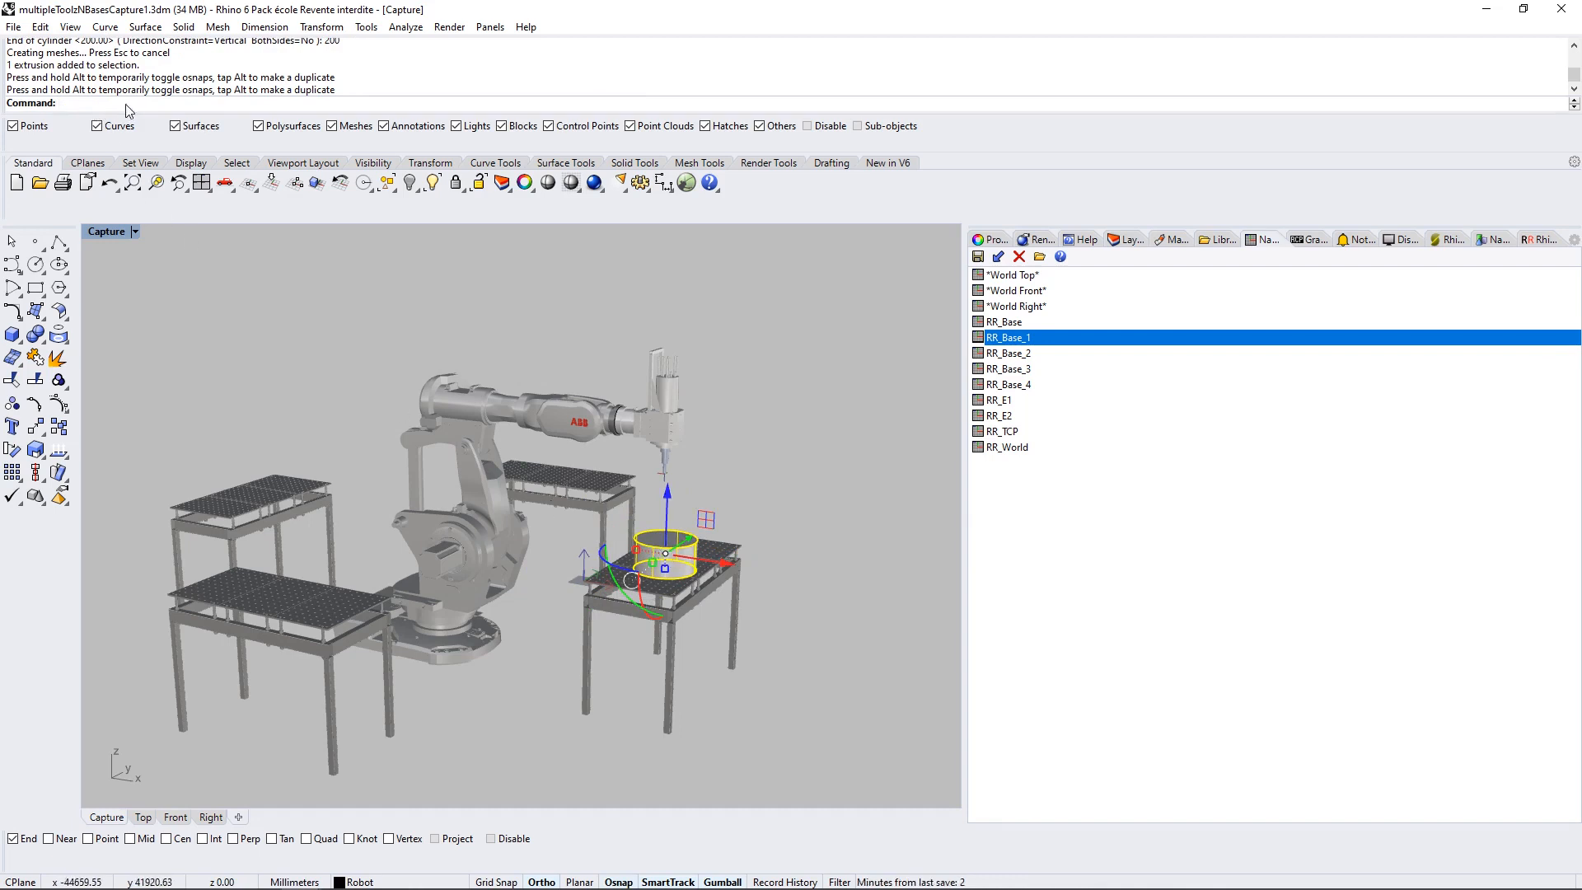
Duplicate the border of the cylinder's top face as a curve with DupFaceBorder.
{"action": "type", "text": "DupFaceBorder"}
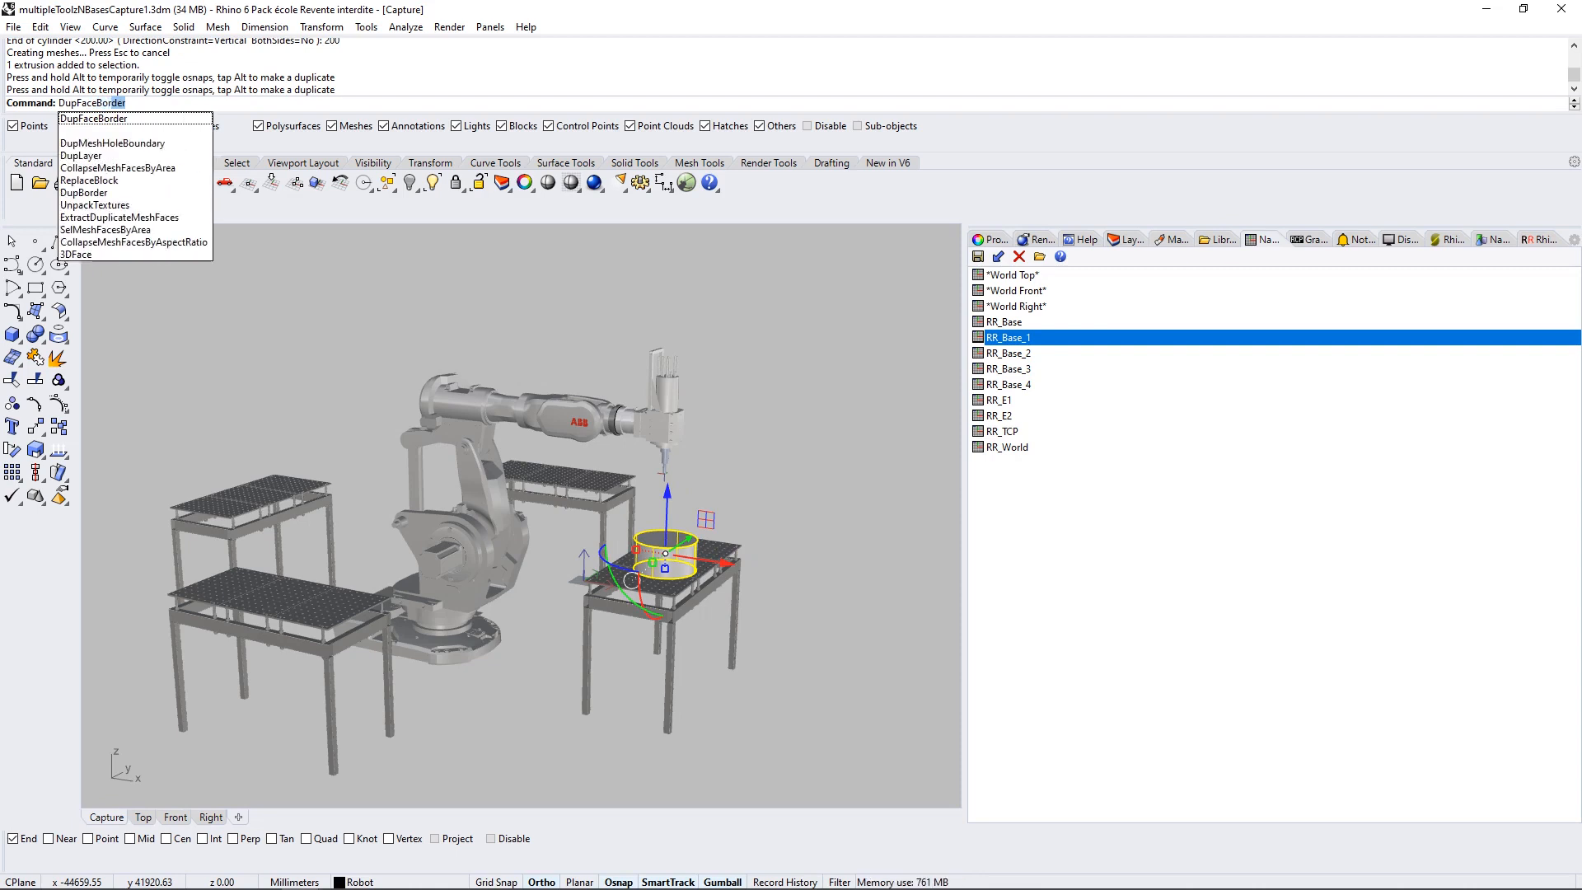
{"action": "key", "text": "Return"}
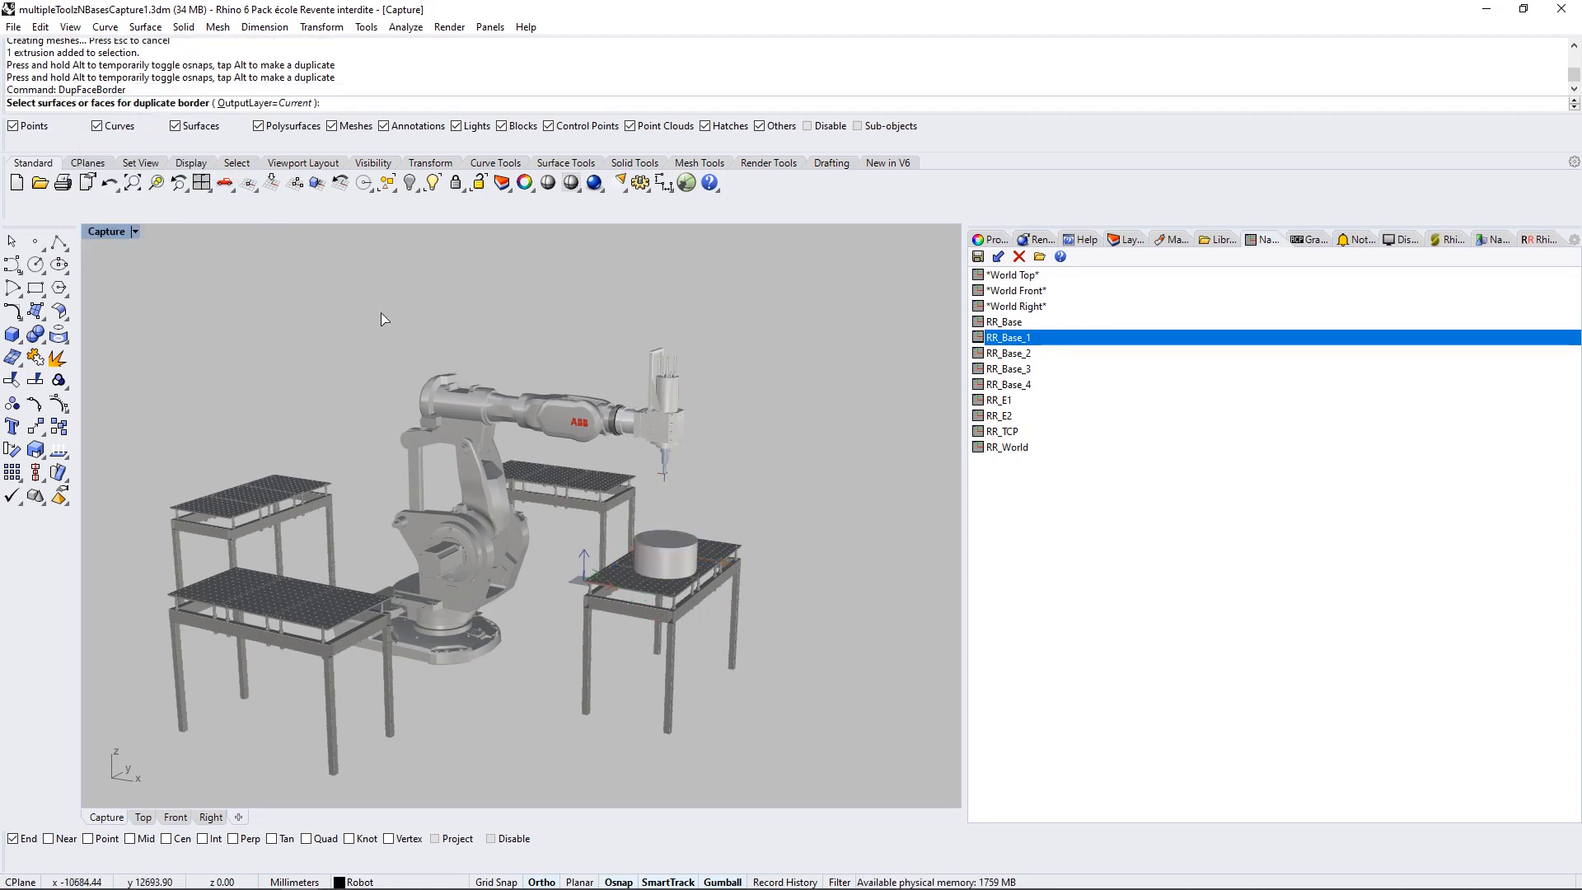
{"action": "left_click", "coordinate": [666, 536]}
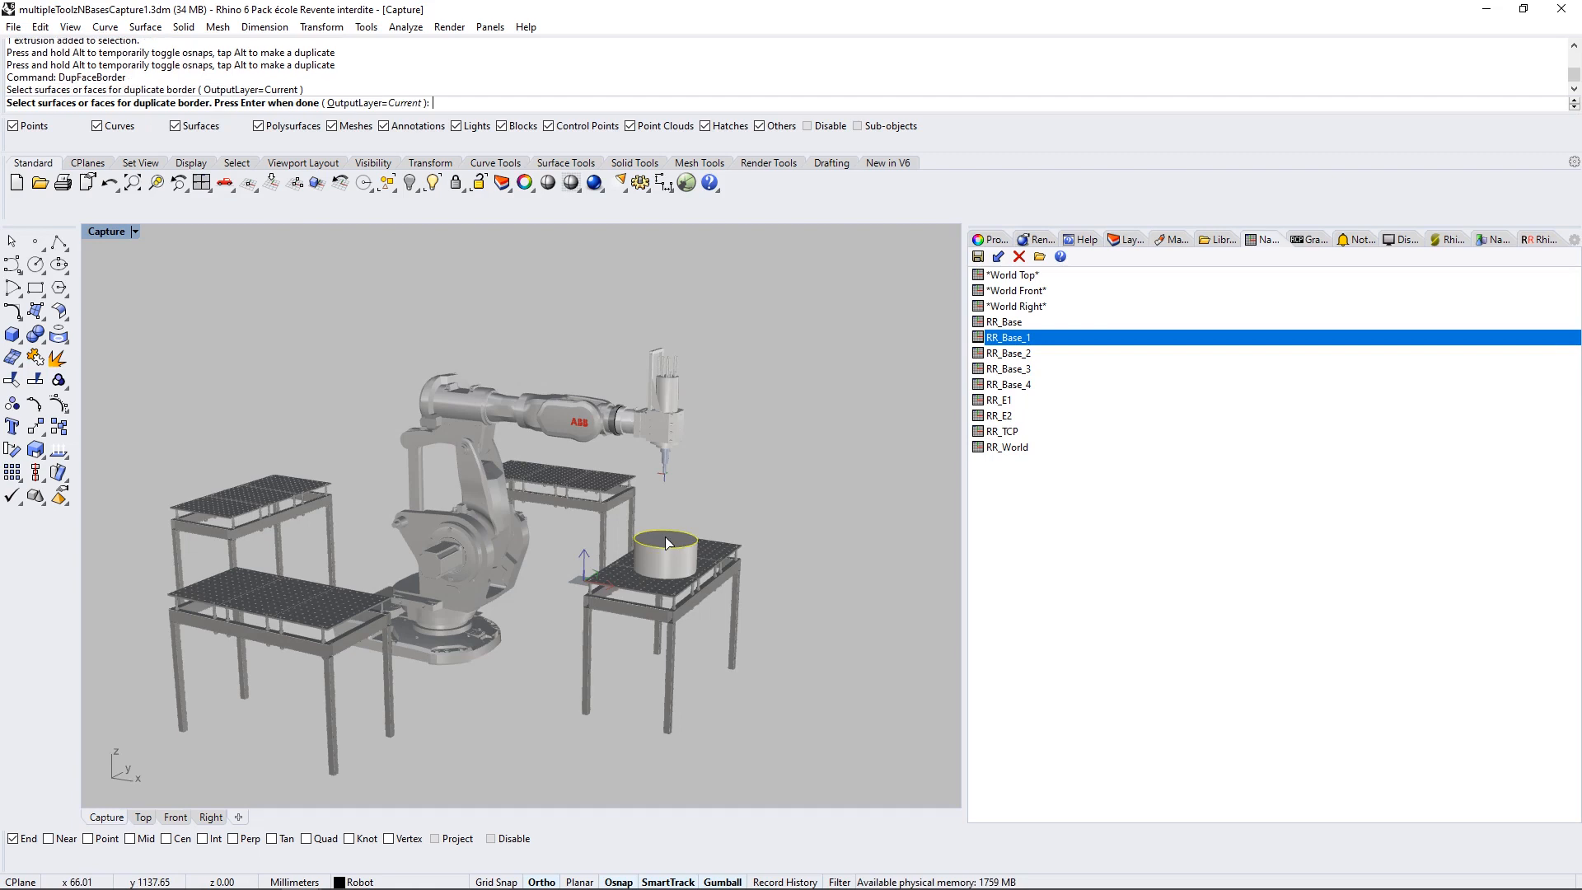
{"action": "key", "text": "Return"}
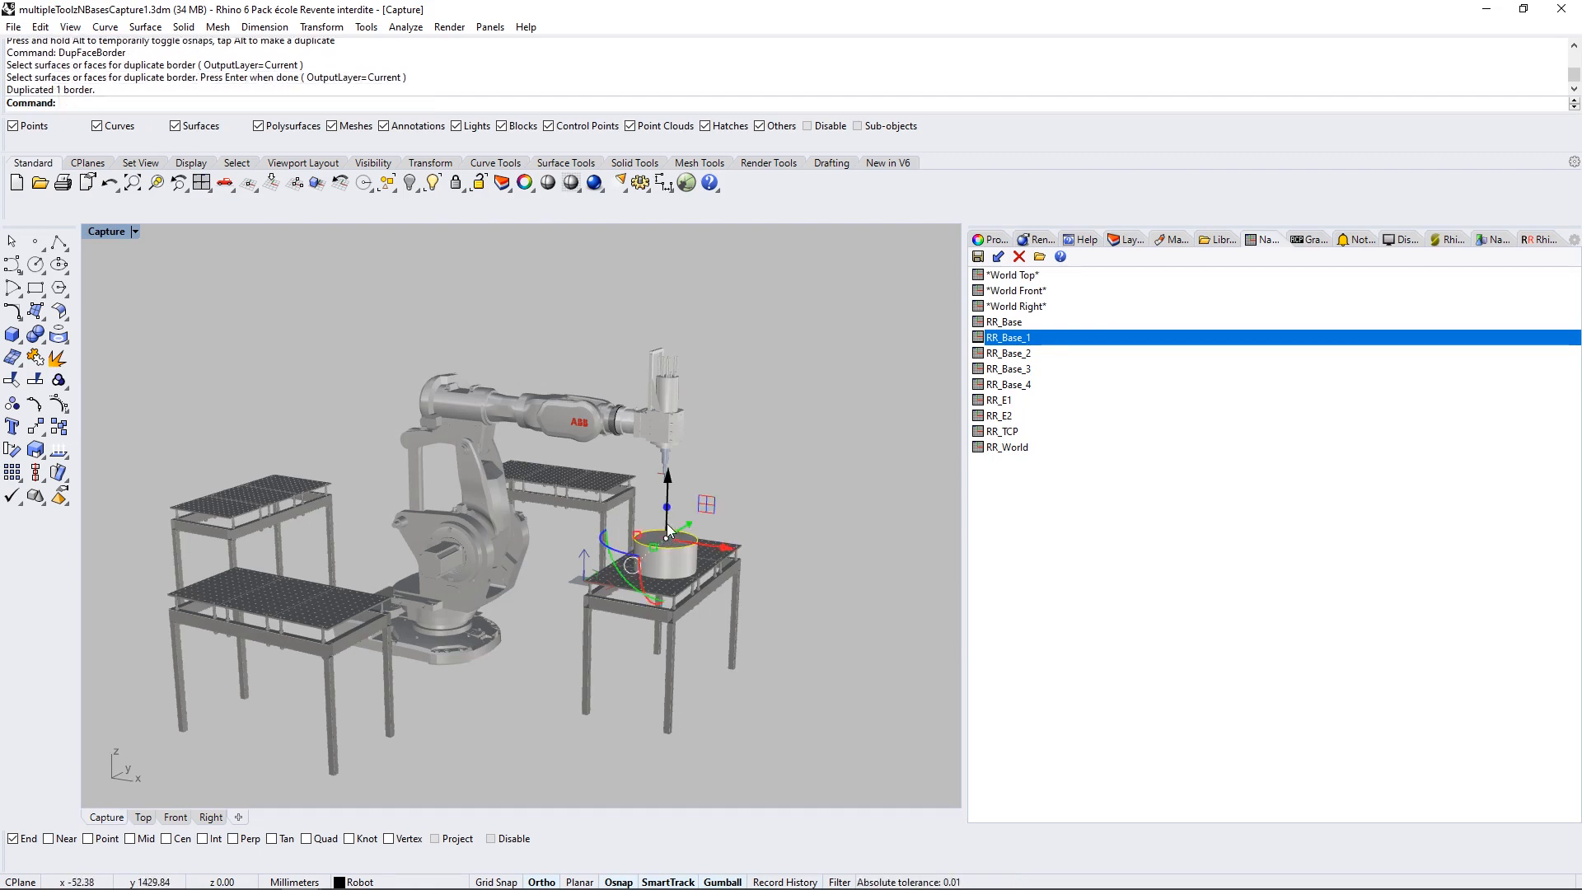
{"action": "left_click", "coordinate": [677, 501]}
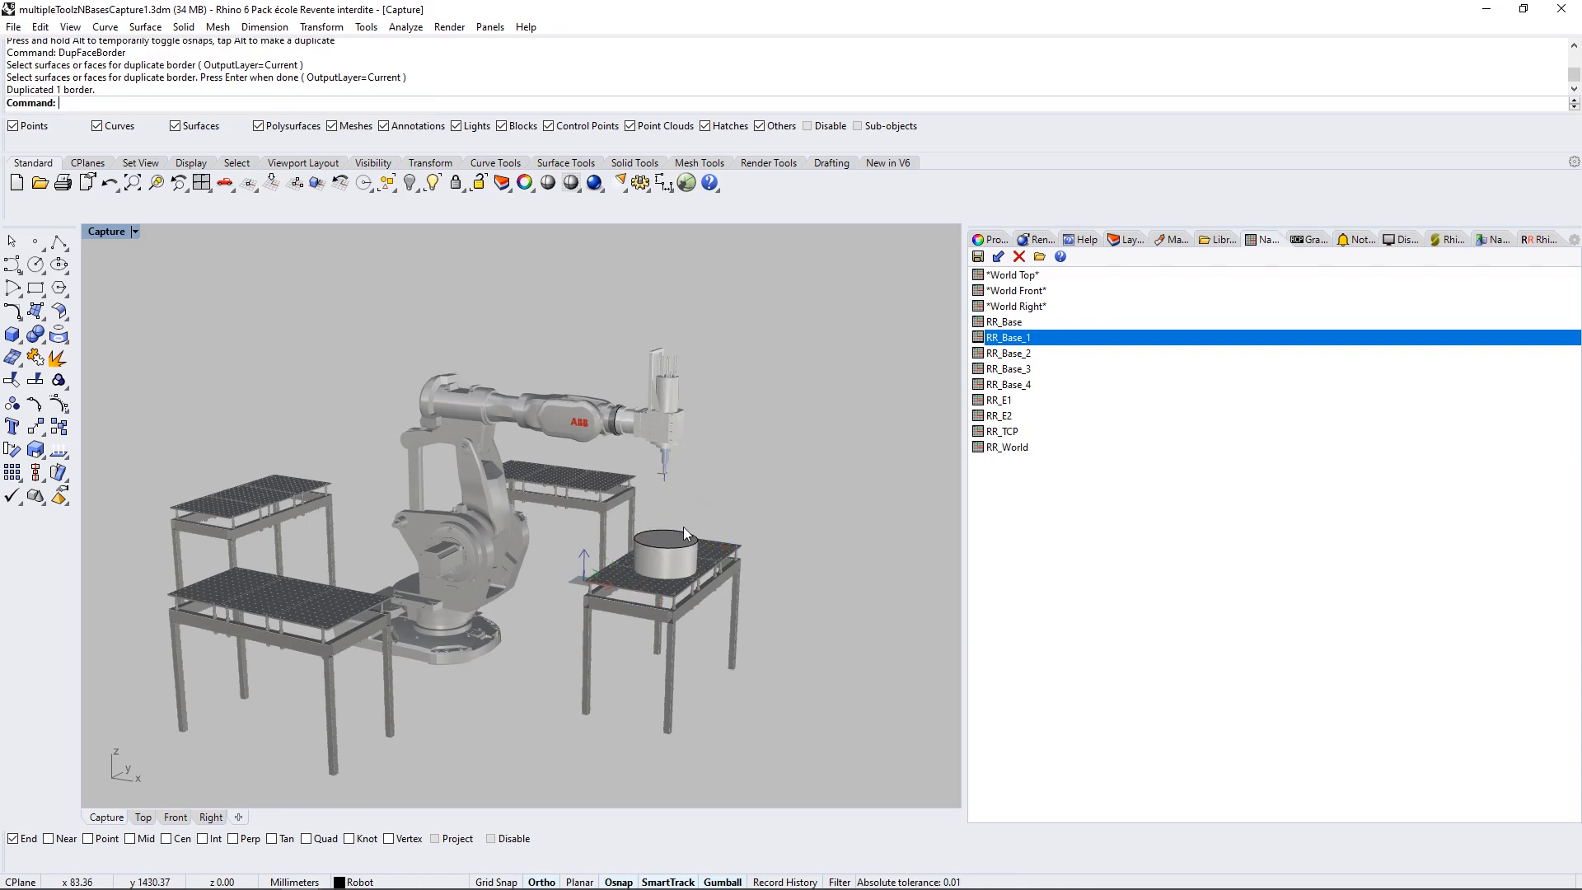
Program the robot movement from the duplicated curve on the cylinder's top edge in RhinoRobot and scrub through the simulation.
{"action": "left_click", "coordinate": [684, 531]}
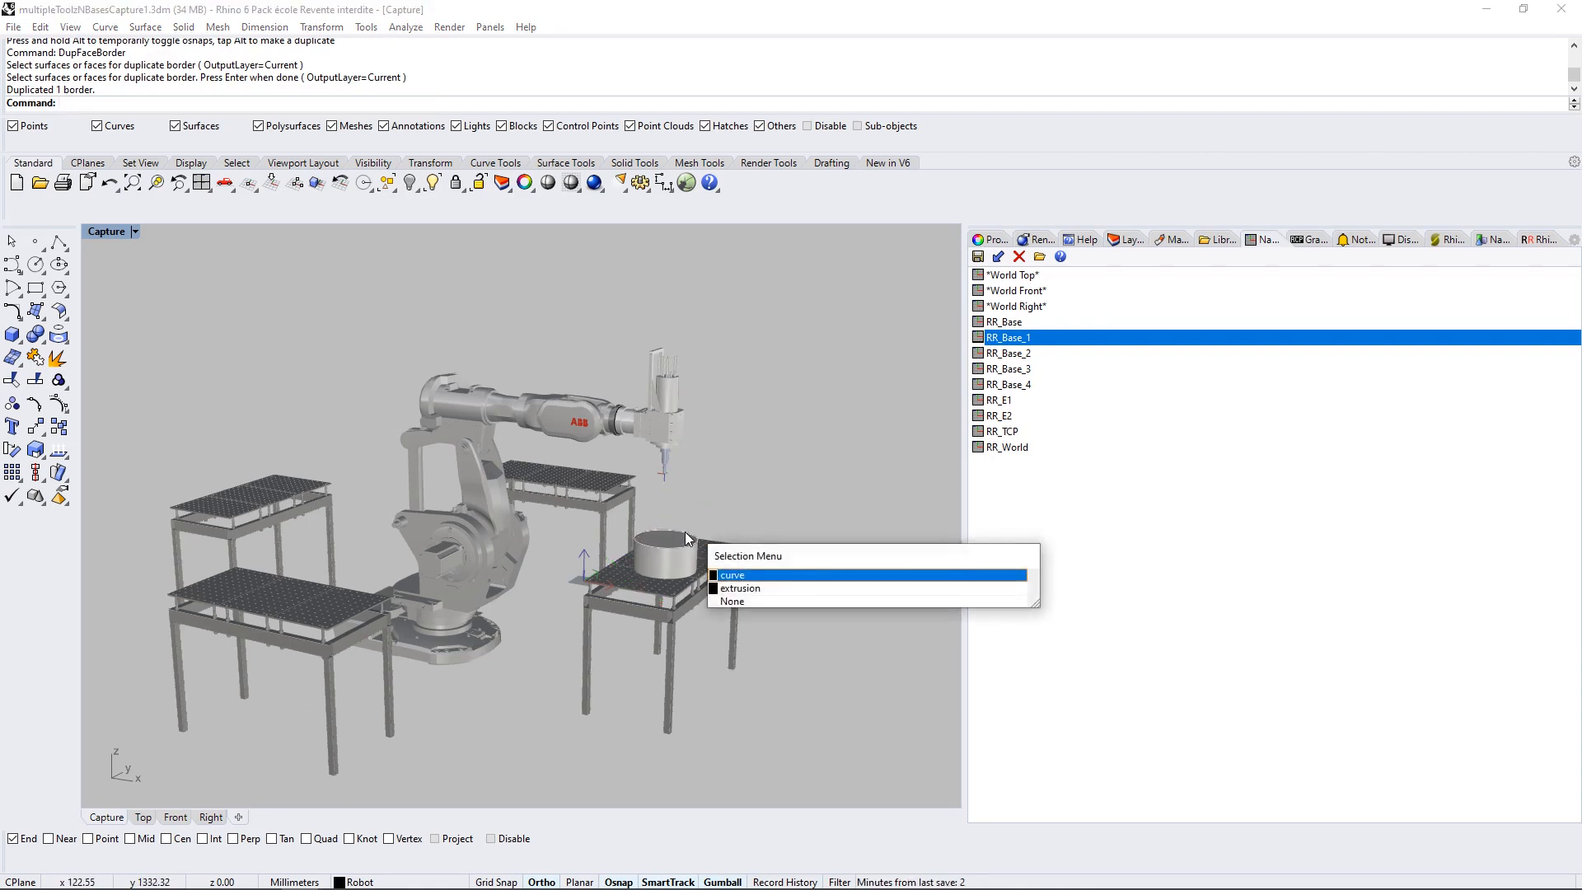
{"action": "left_click", "coordinate": [732, 575]}
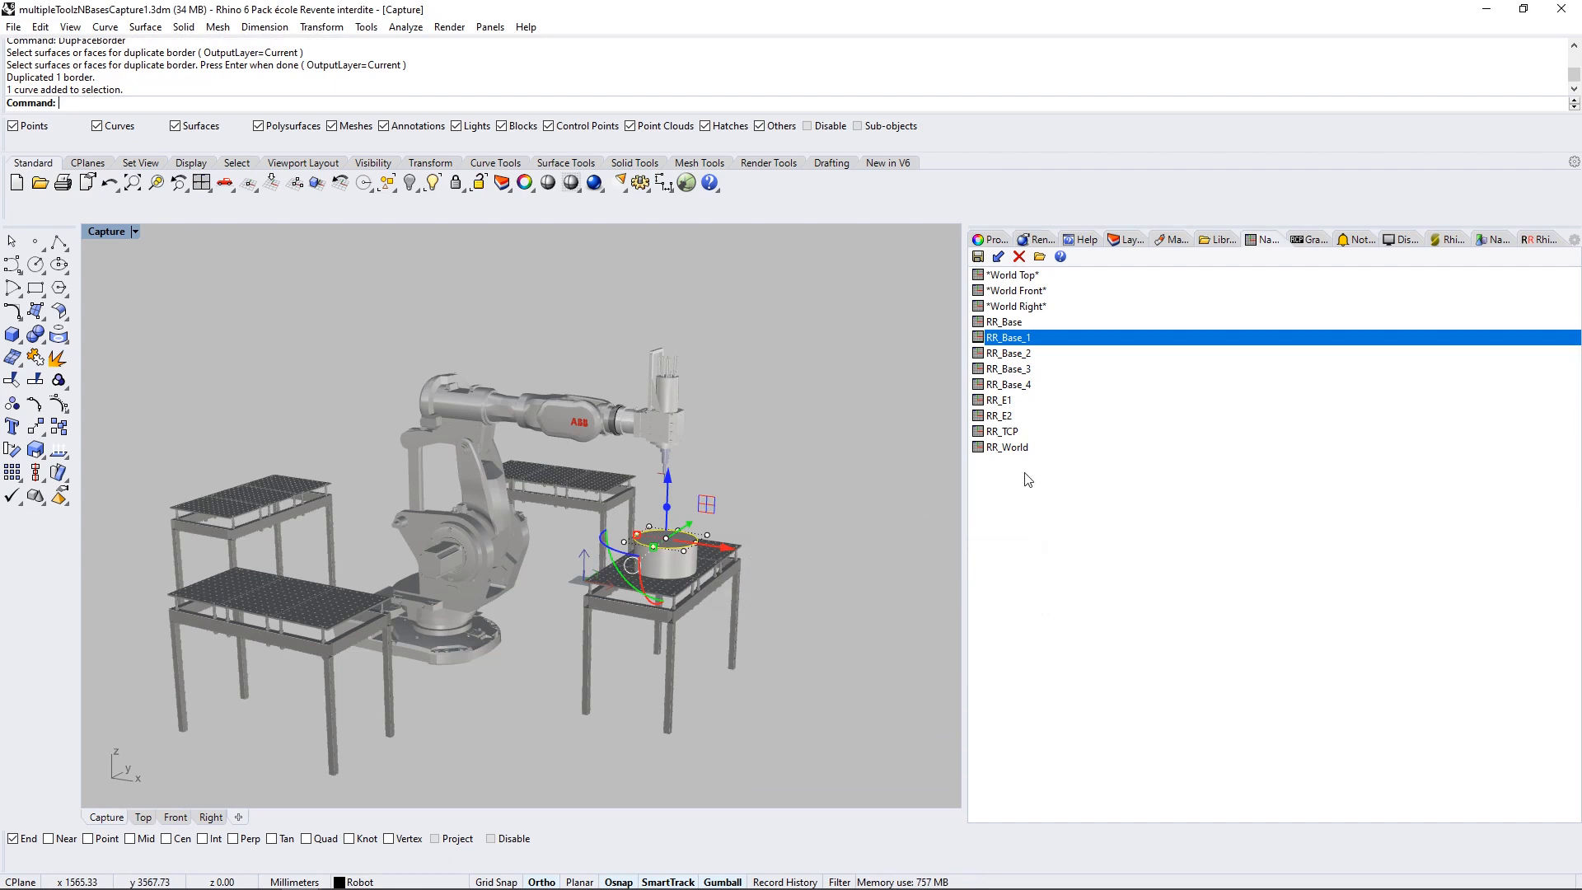
{"action": "left_click", "coordinate": [1536, 241]}
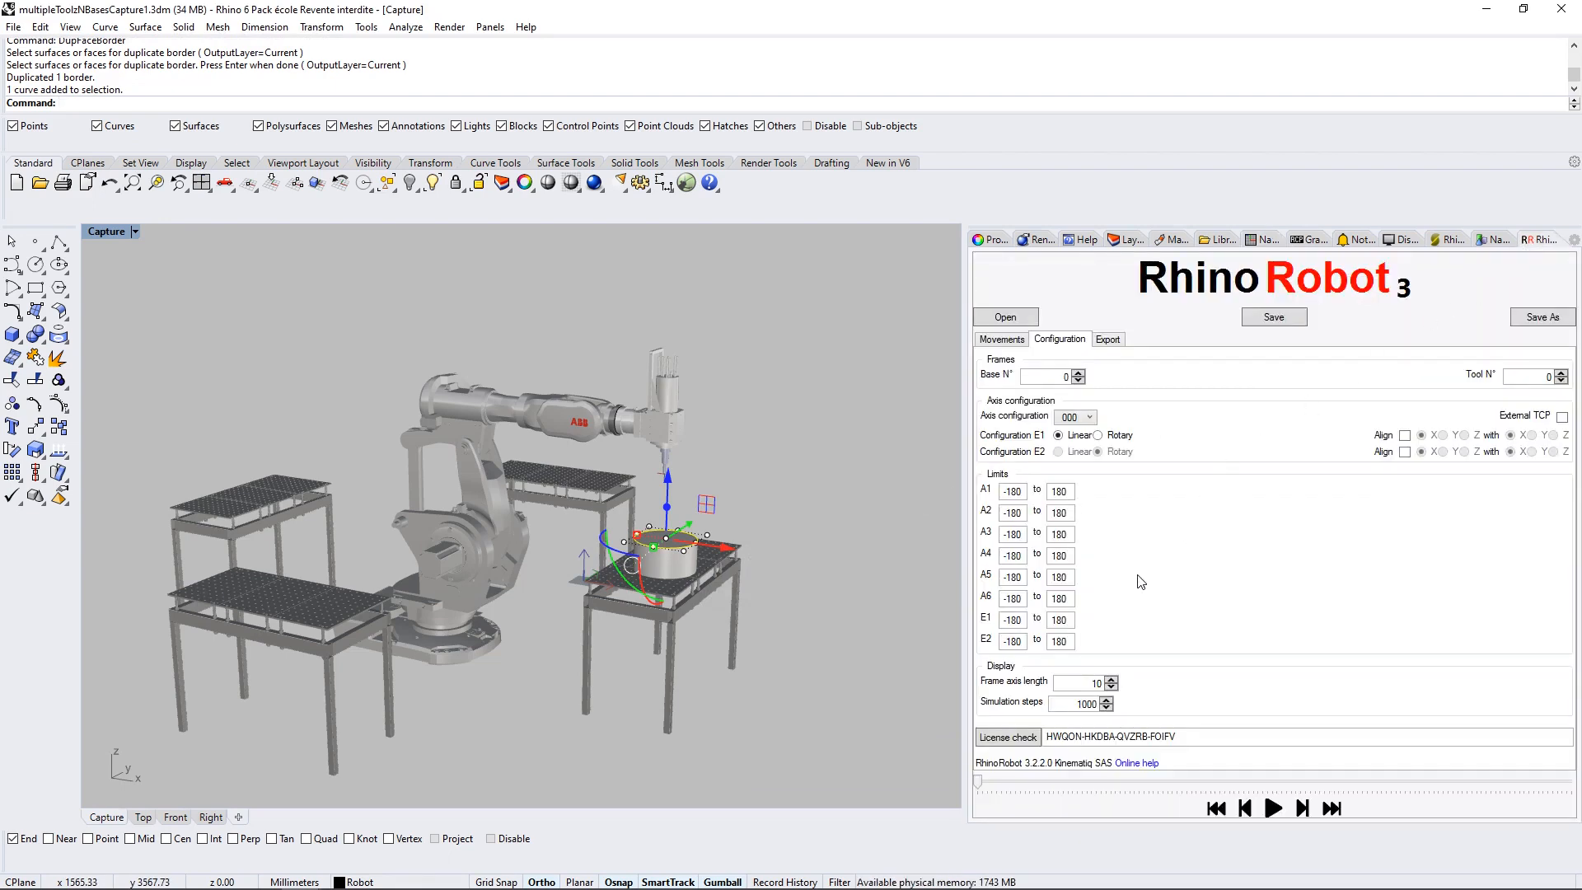
{"action": "left_click", "coordinate": [1016, 343]}
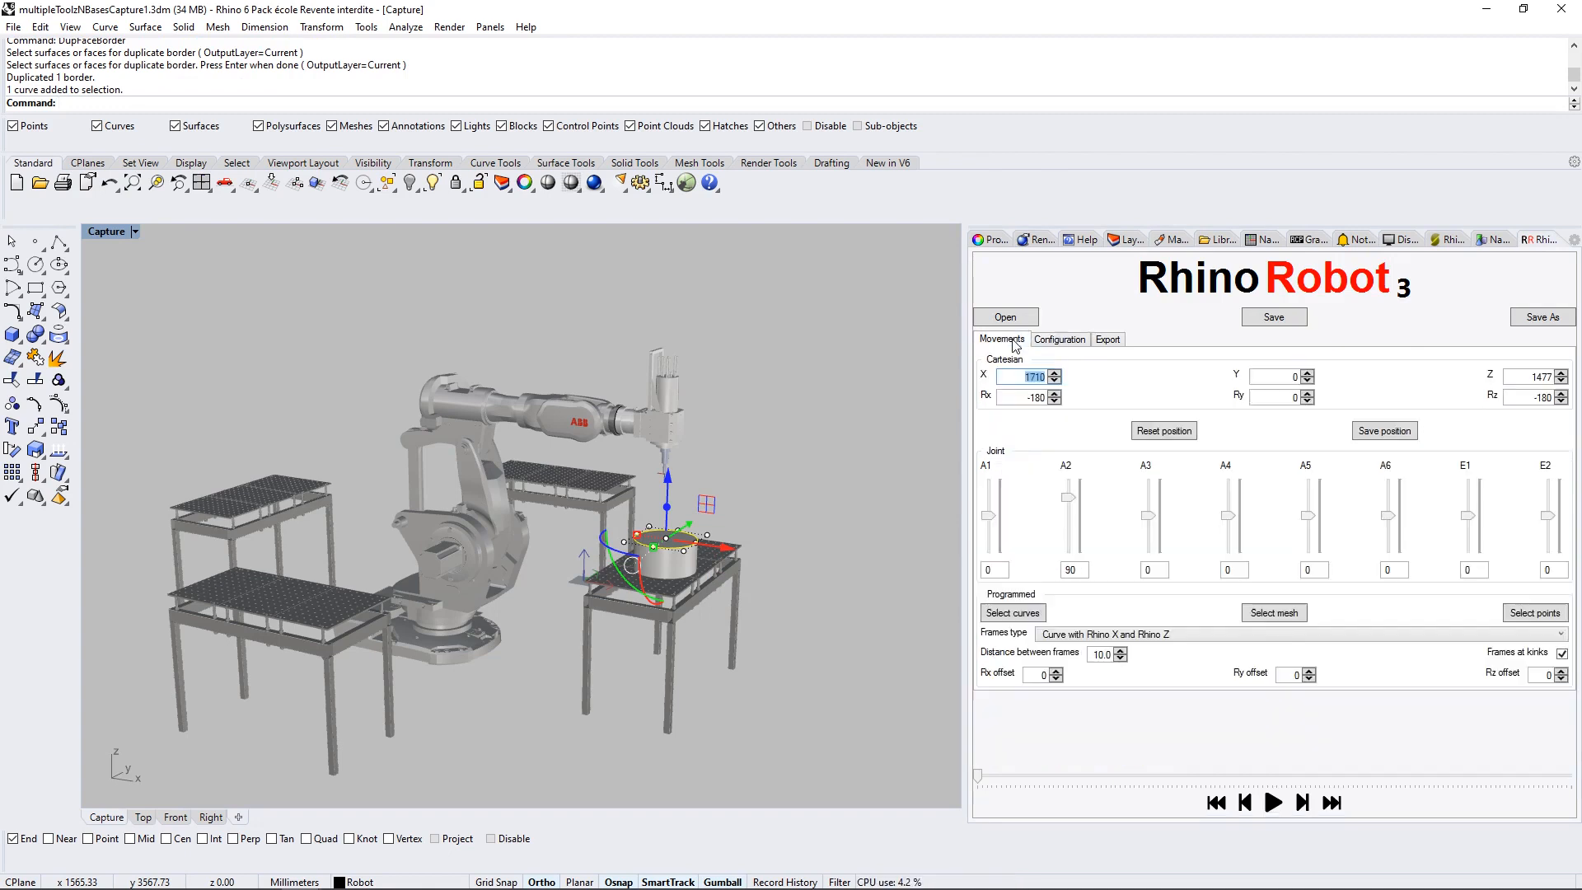
{"action": "left_click", "coordinate": [1014, 614]}
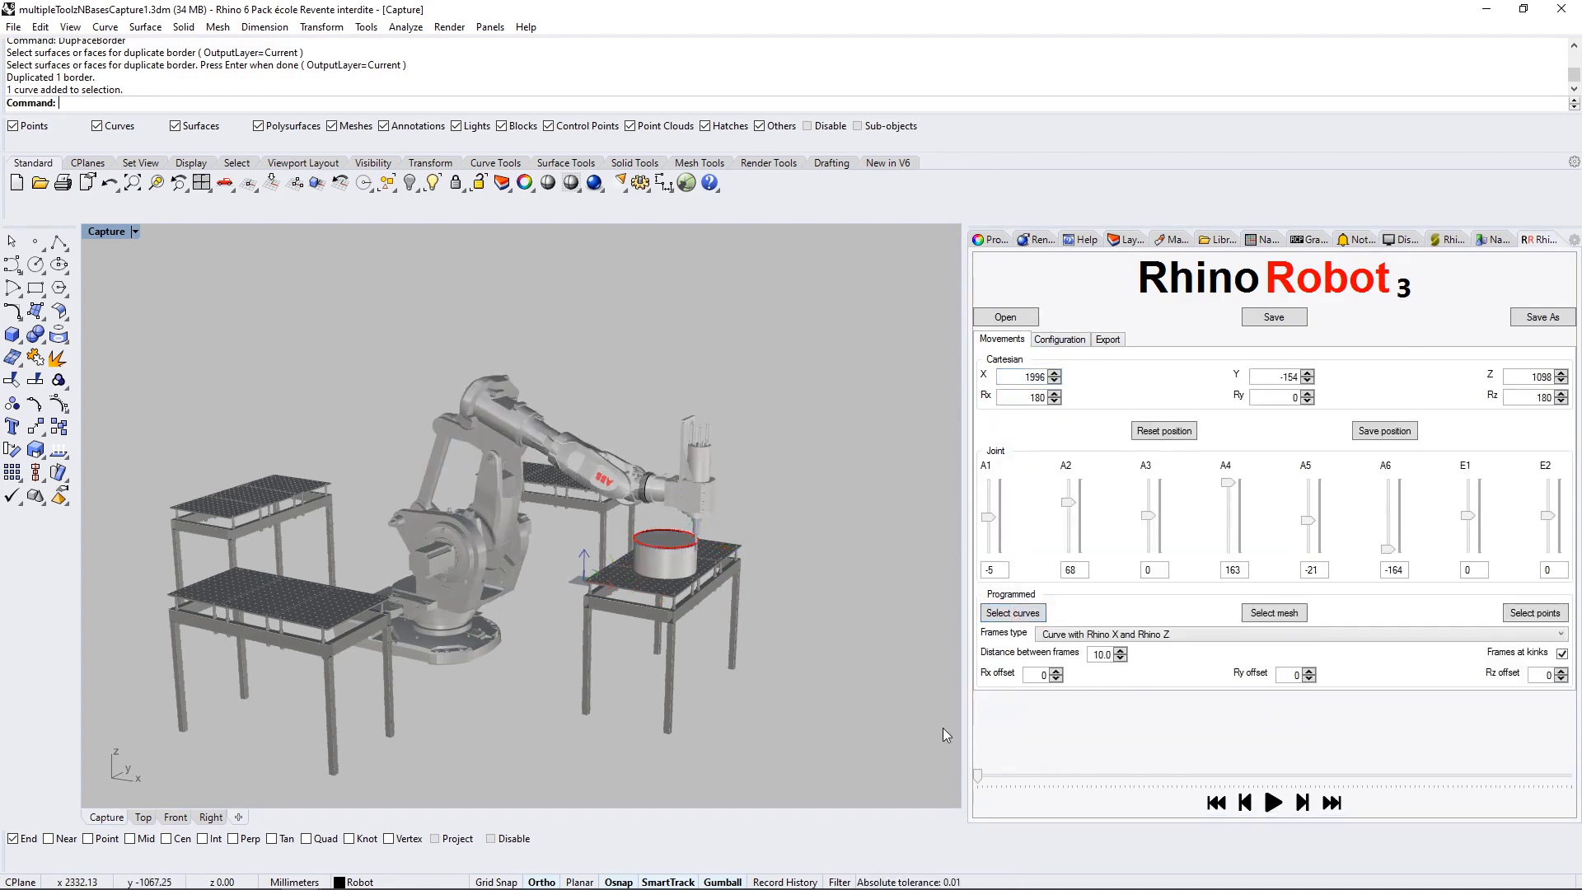
{"action": "left_click_drag", "start_coordinate": [977, 776], "coordinate": [942, 759]}
Set the base number to 1, export the program to C:\RhinoRobot\progB1.prg, and check the file in its folder.
{"action": "left_click", "coordinate": [1053, 341]}
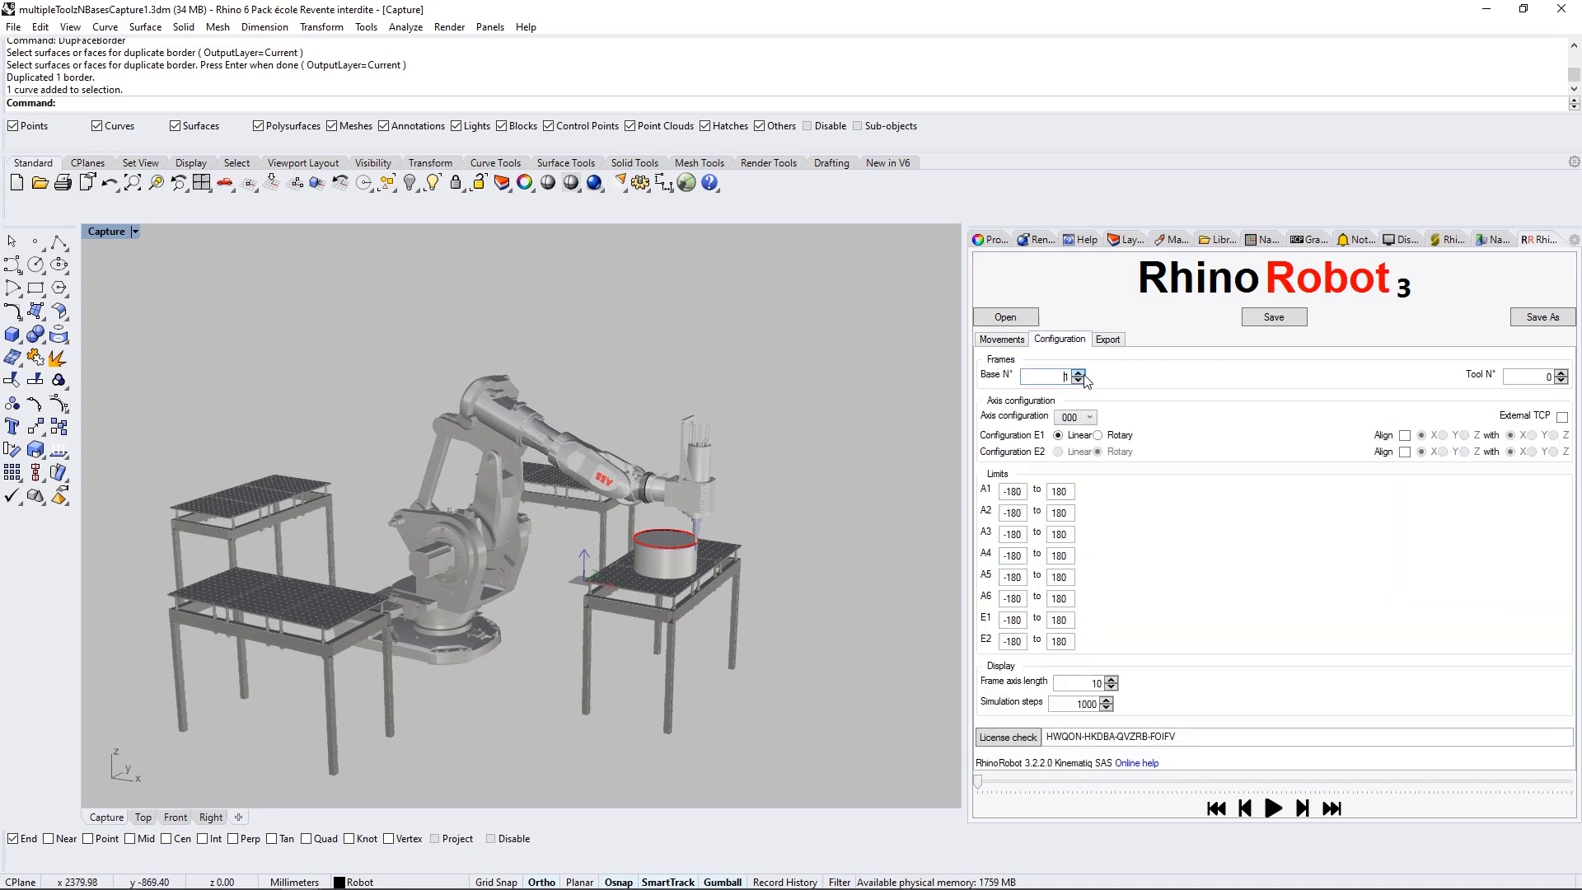
{"action": "left_click", "coordinate": [1112, 341]}
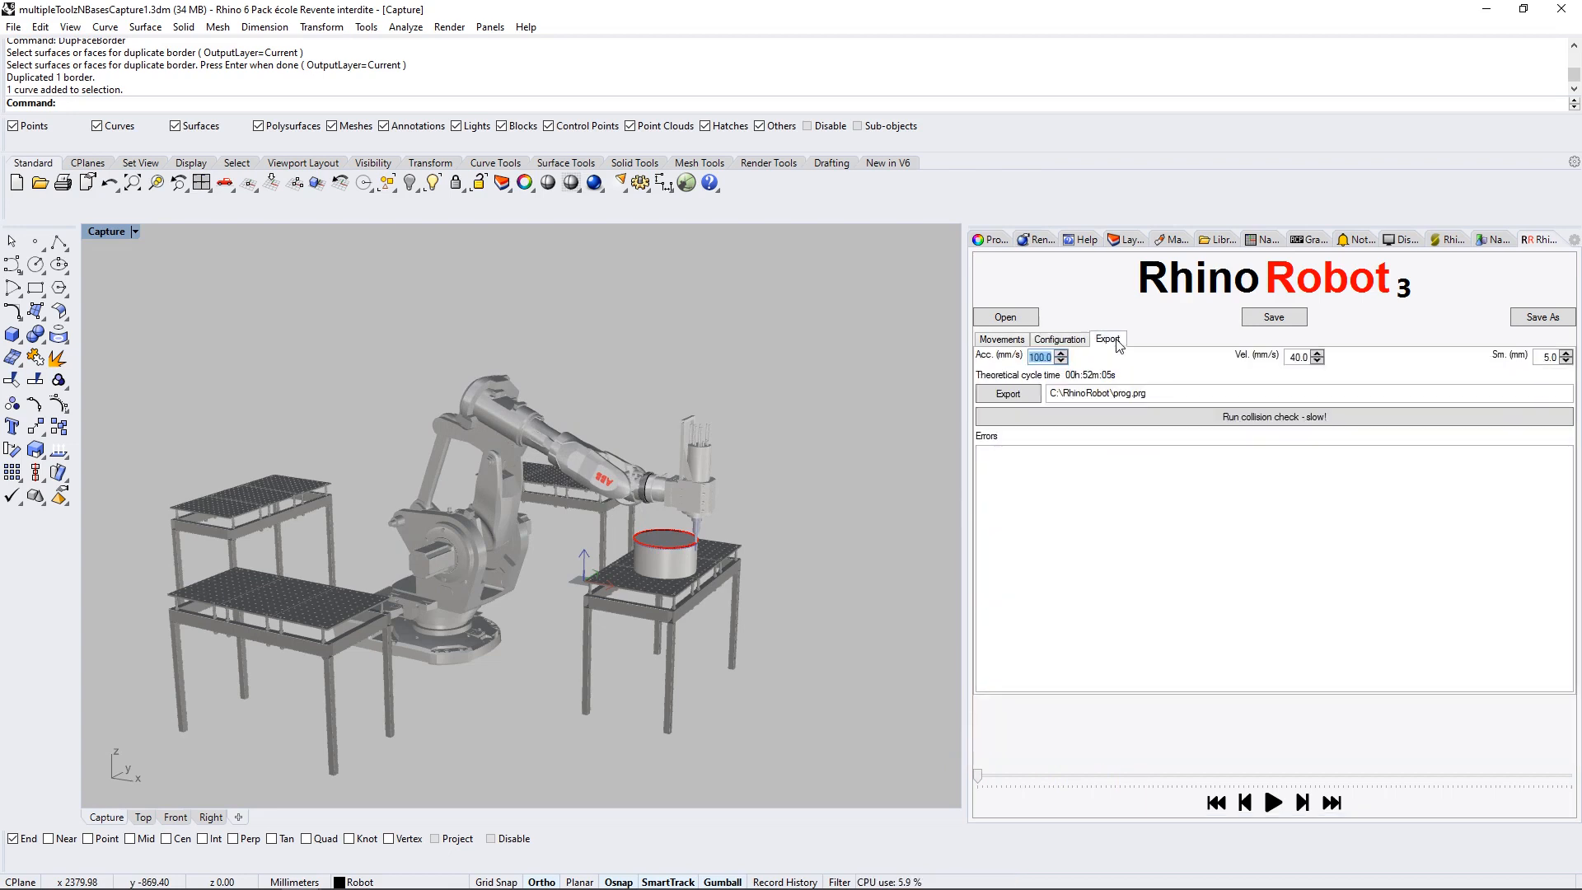
{"action": "left_click", "coordinate": [1130, 392]}
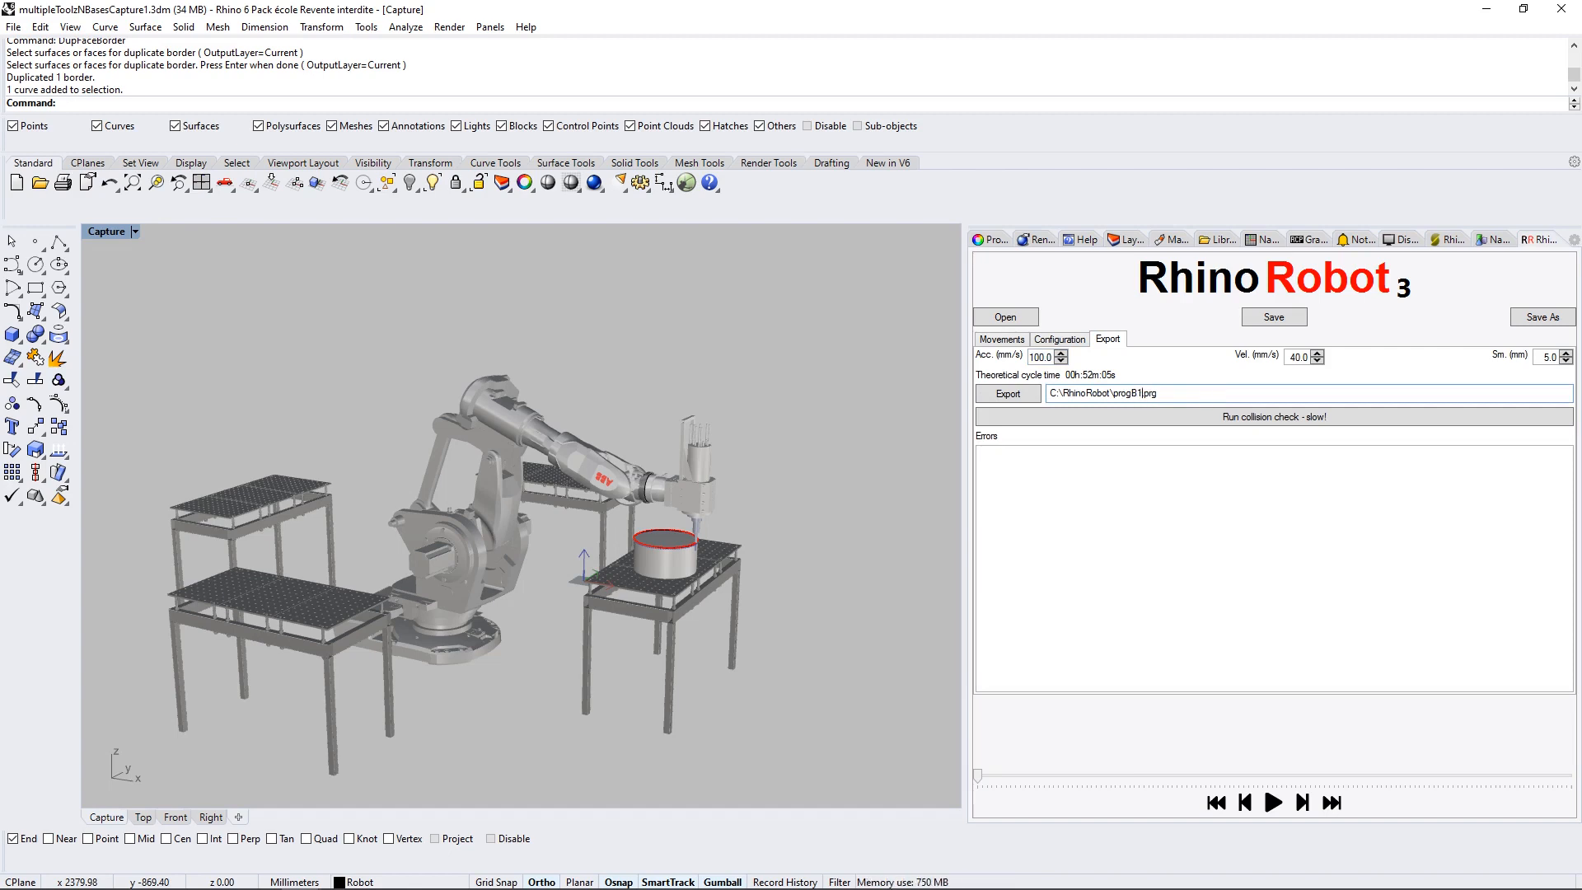
{"action": "left_click", "coordinate": [1011, 394]}
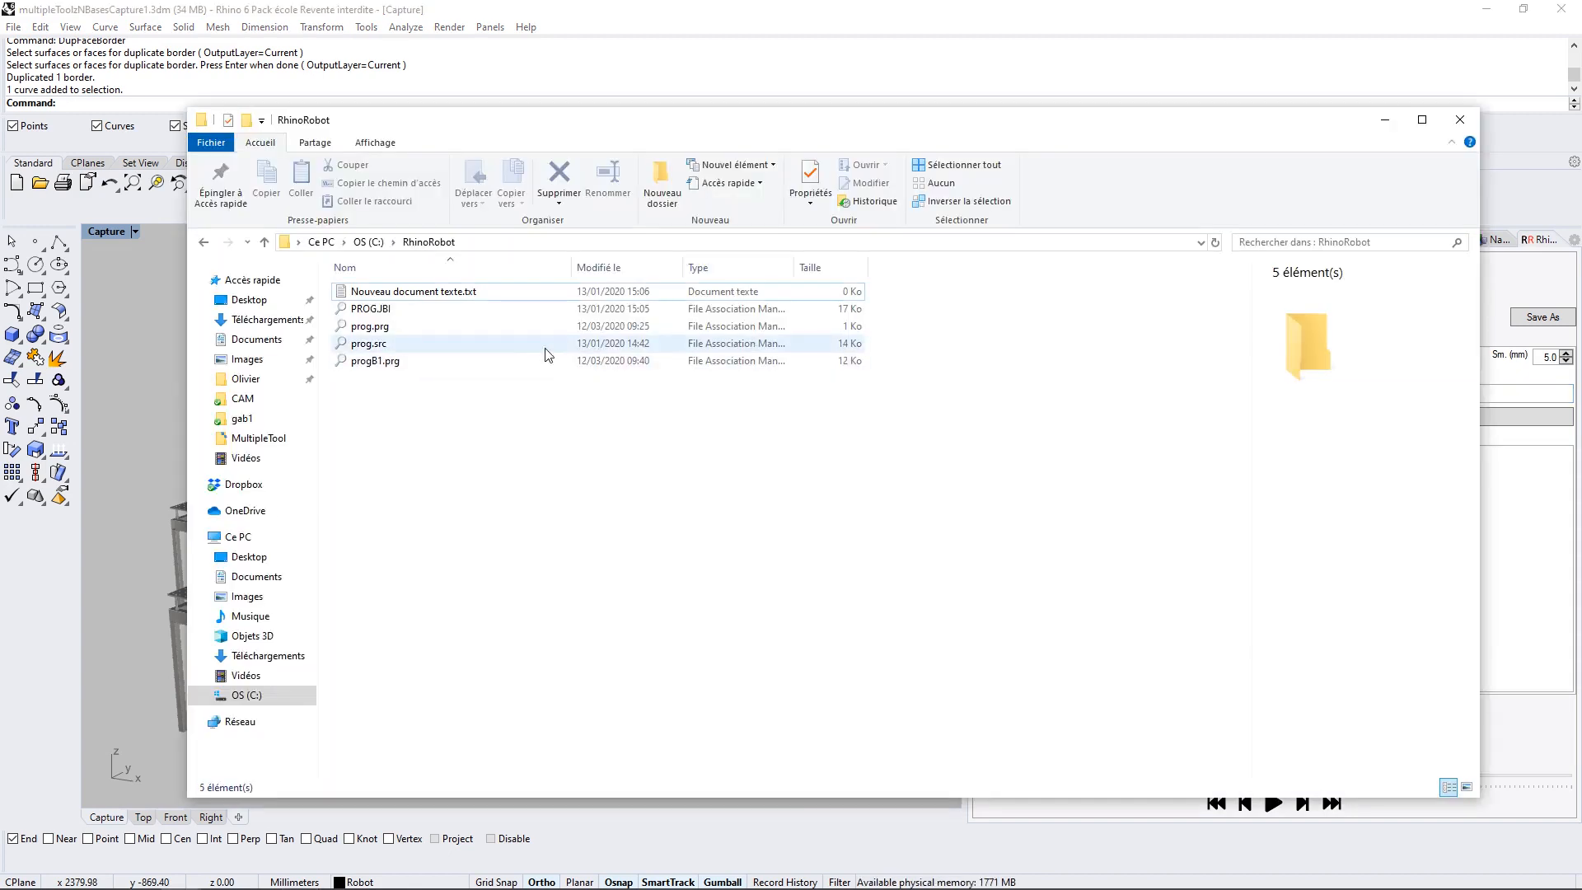
{"action": "left_click", "coordinate": [498, 361]}
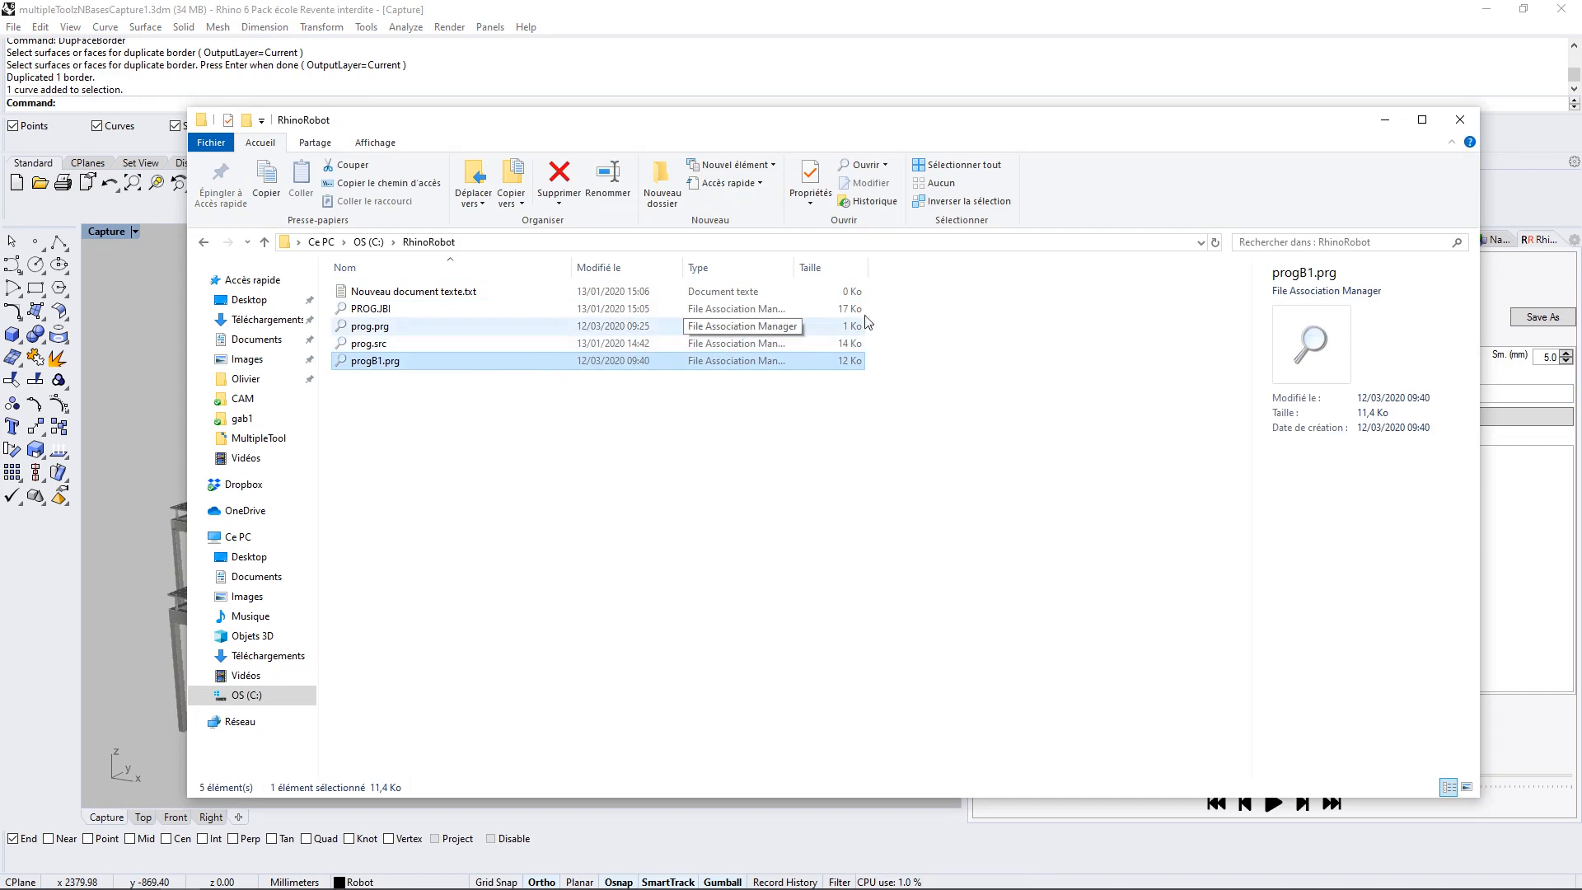
{"action": "left_click", "coordinate": [1460, 123]}
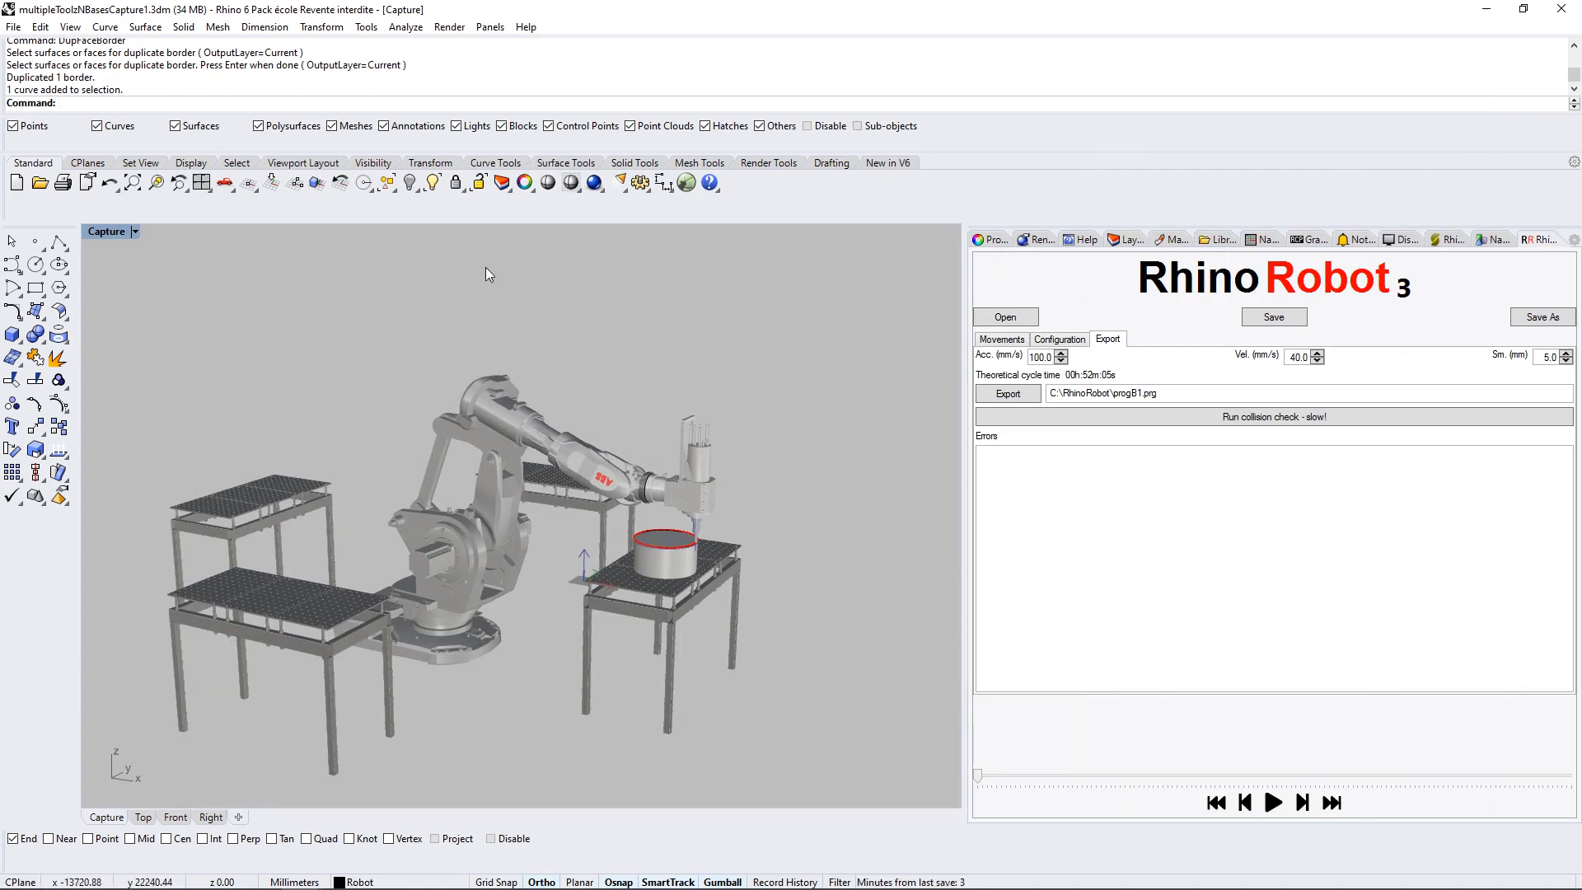
Set the construction plane to World Top and polar-array the cylinder and its top curve around the origin, 4 items over 360 degrees.
{"action": "left_click", "coordinate": [273, 183]}
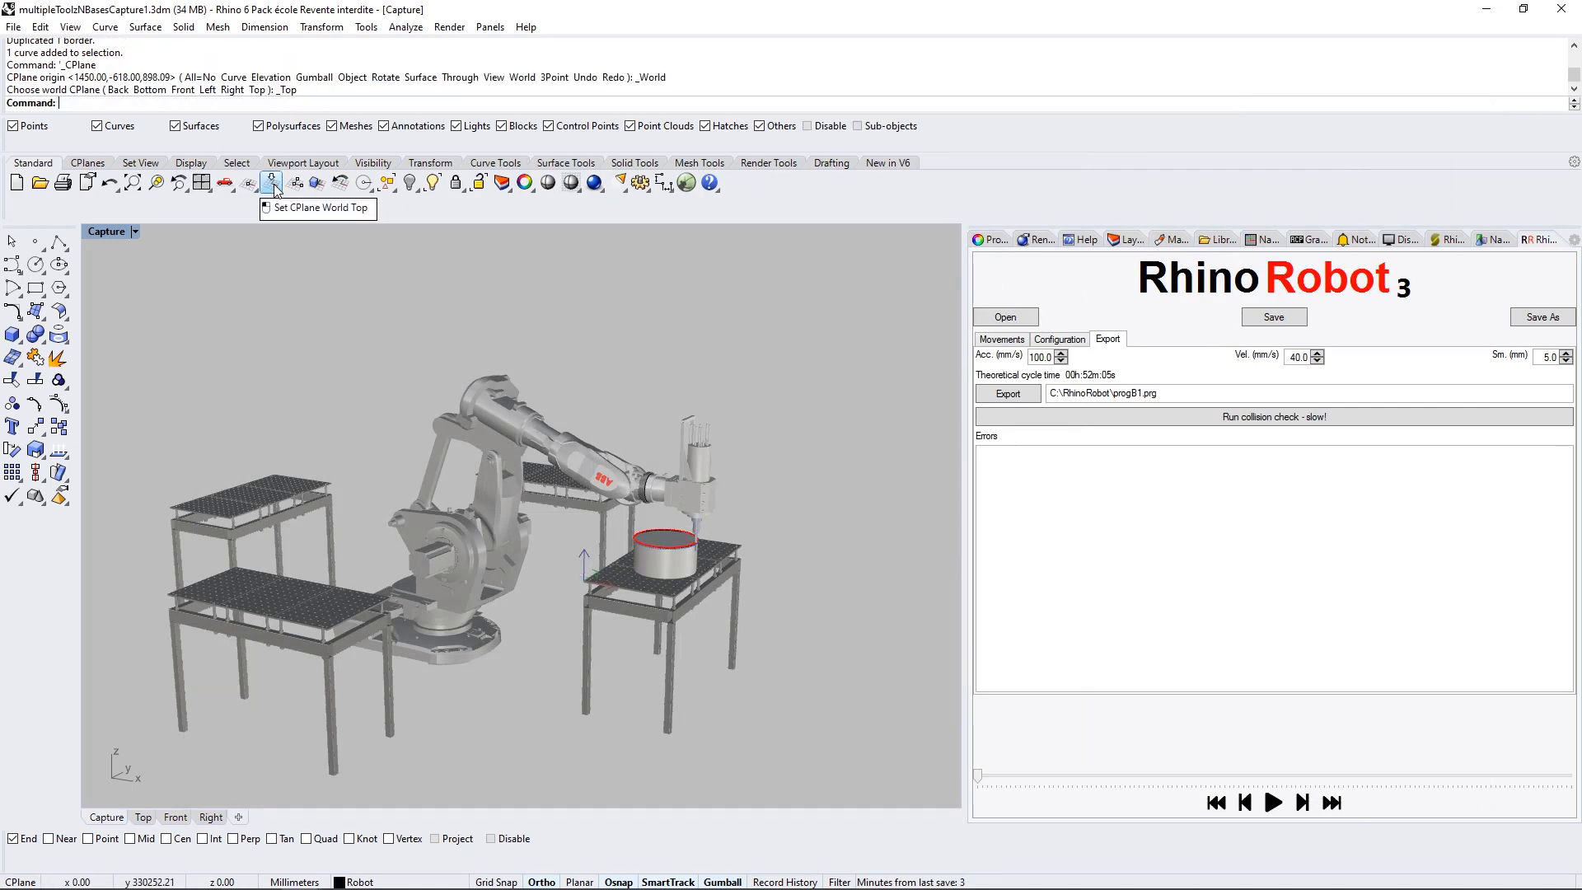
{"action": "left_click_drag", "start_coordinate": [537, 615], "coordinate": [700, 515]}
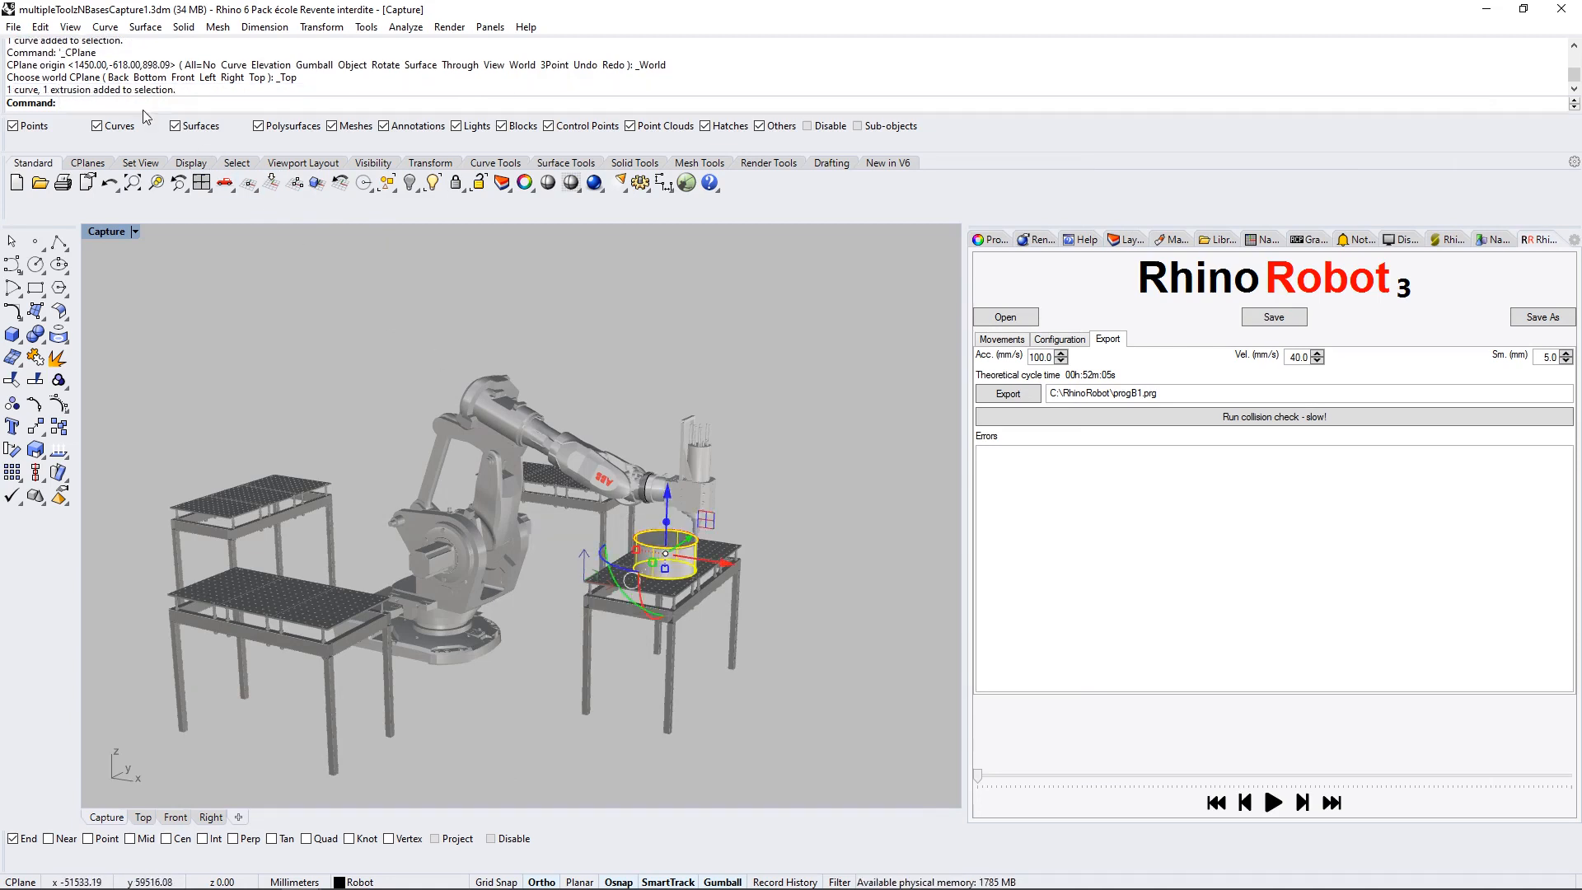
{"action": "type", "text": "ArrayPolar"}
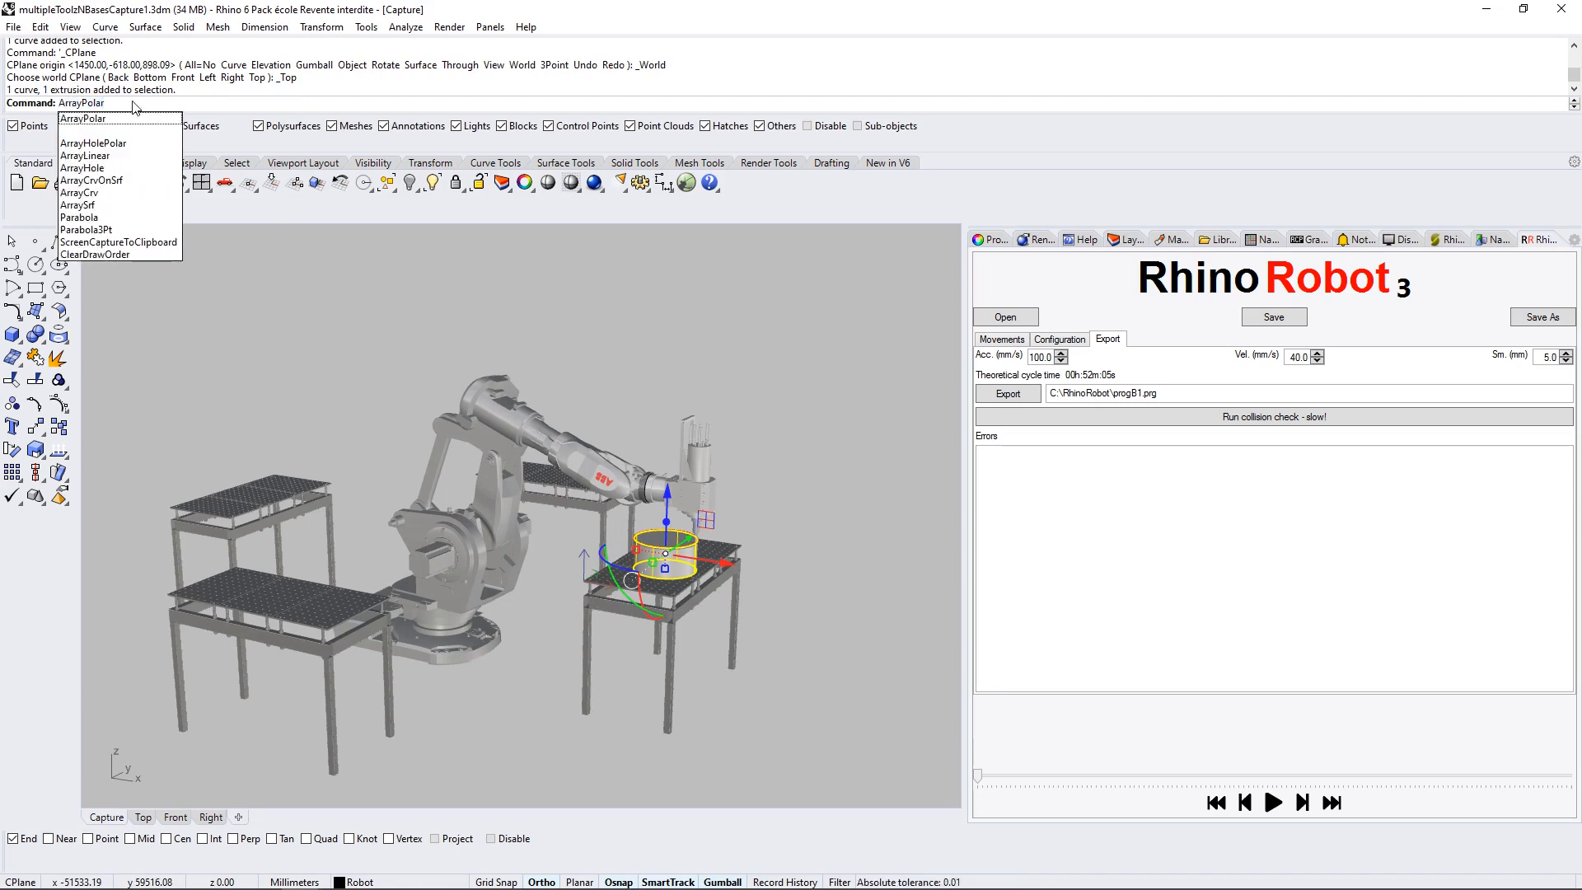
{"action": "key", "text": "Return"}
{"action": "type", "text": "0"}
{"action": "key", "text": "Return"}
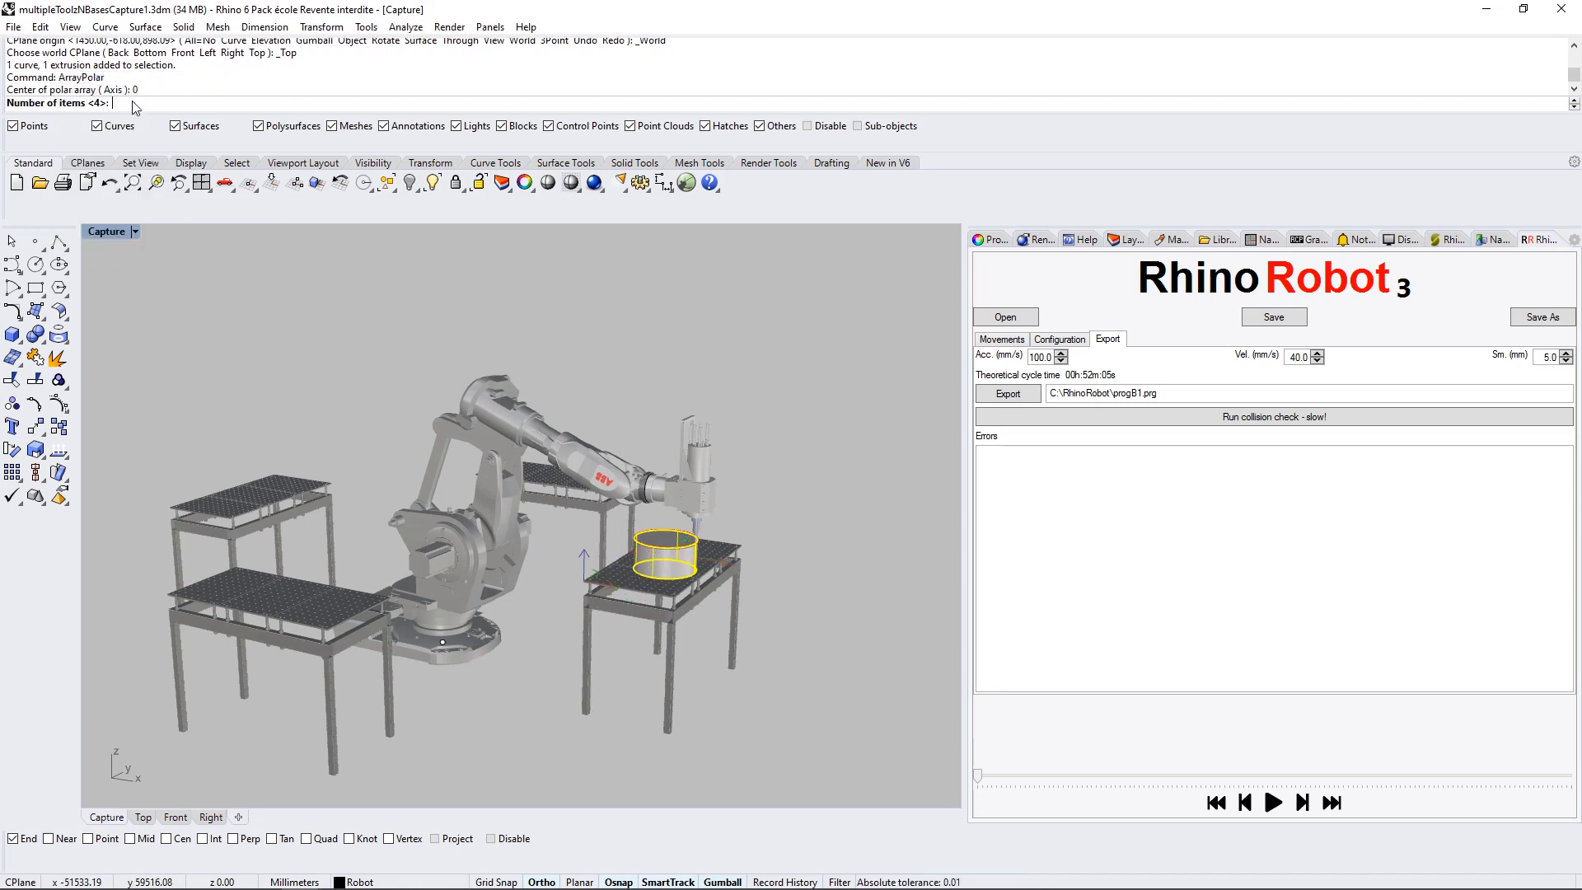
{"action": "key", "text": "Return"}
{"action": "key", "text": "Return"}
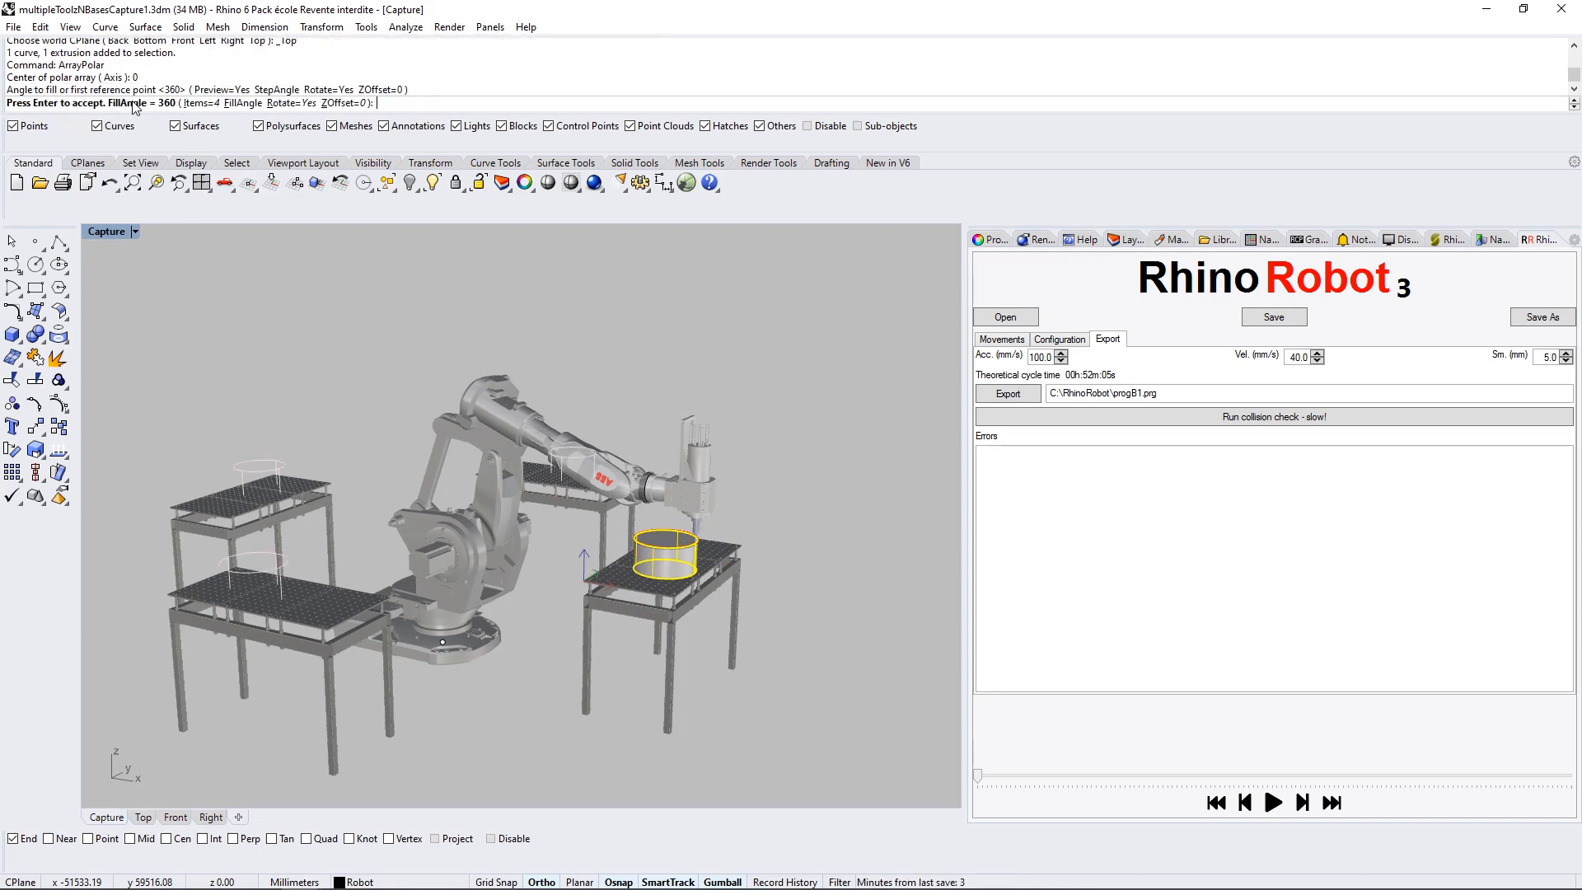
{"action": "key", "text": "Return"}
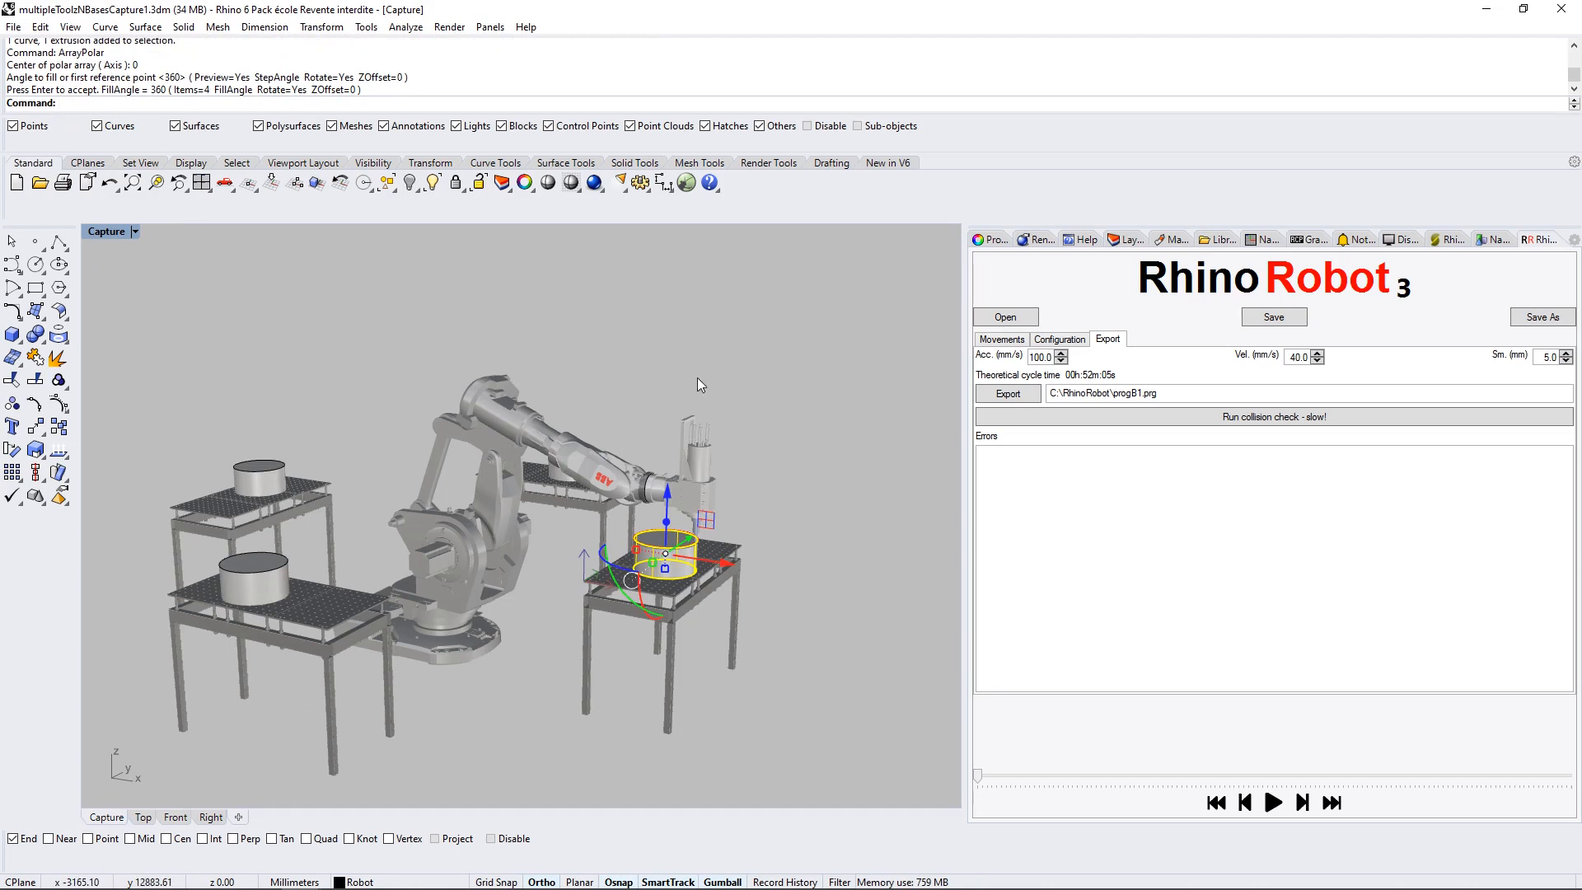
{"action": "left_click", "coordinate": [787, 416]}
Program the robot movement from the top curve of the cylinder on the positive-Y table with an Rz offset of -90, and scrub the simulation.
{"action": "right_click_drag", "start_coordinate": [789, 412], "coordinate": [706, 431]}
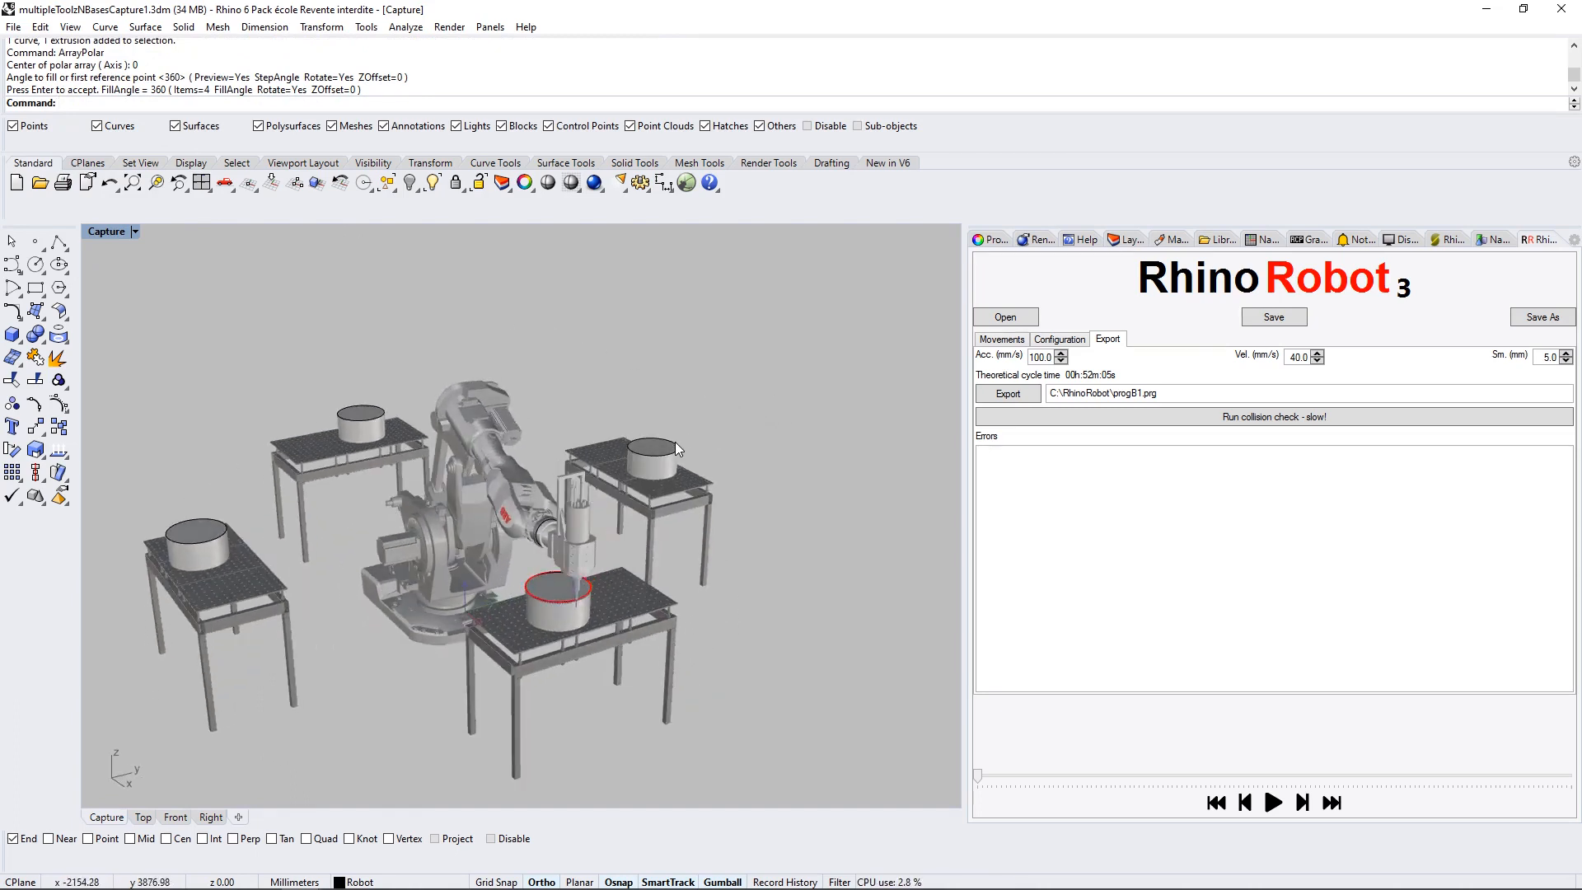
{"action": "left_click", "coordinate": [674, 442]}
{"action": "left_click", "coordinate": [720, 488]}
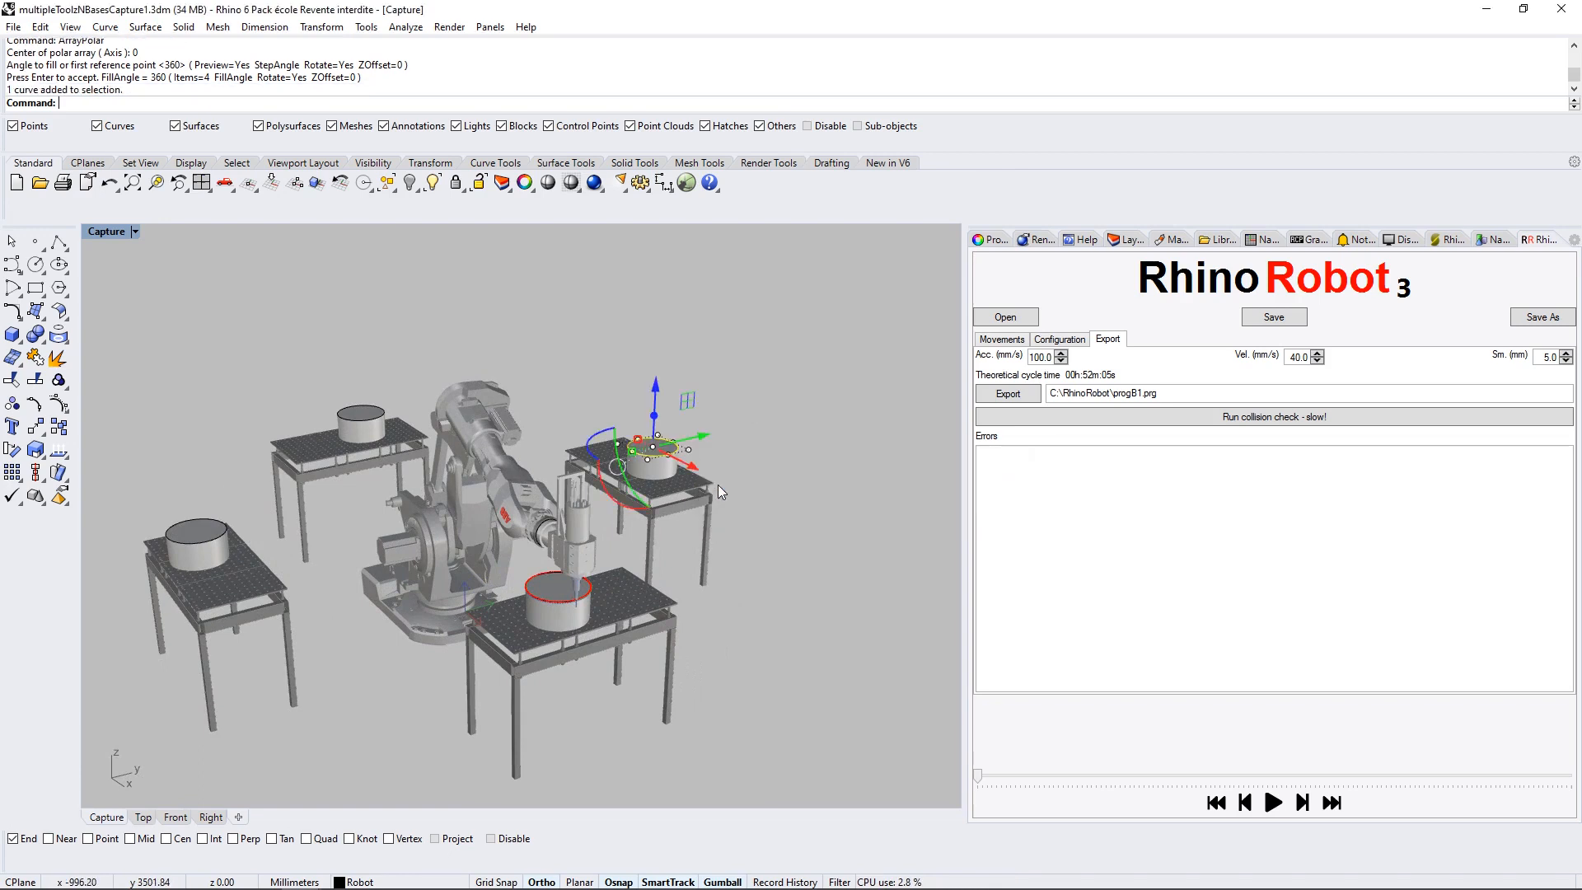
{"action": "left_click", "coordinate": [992, 343]}
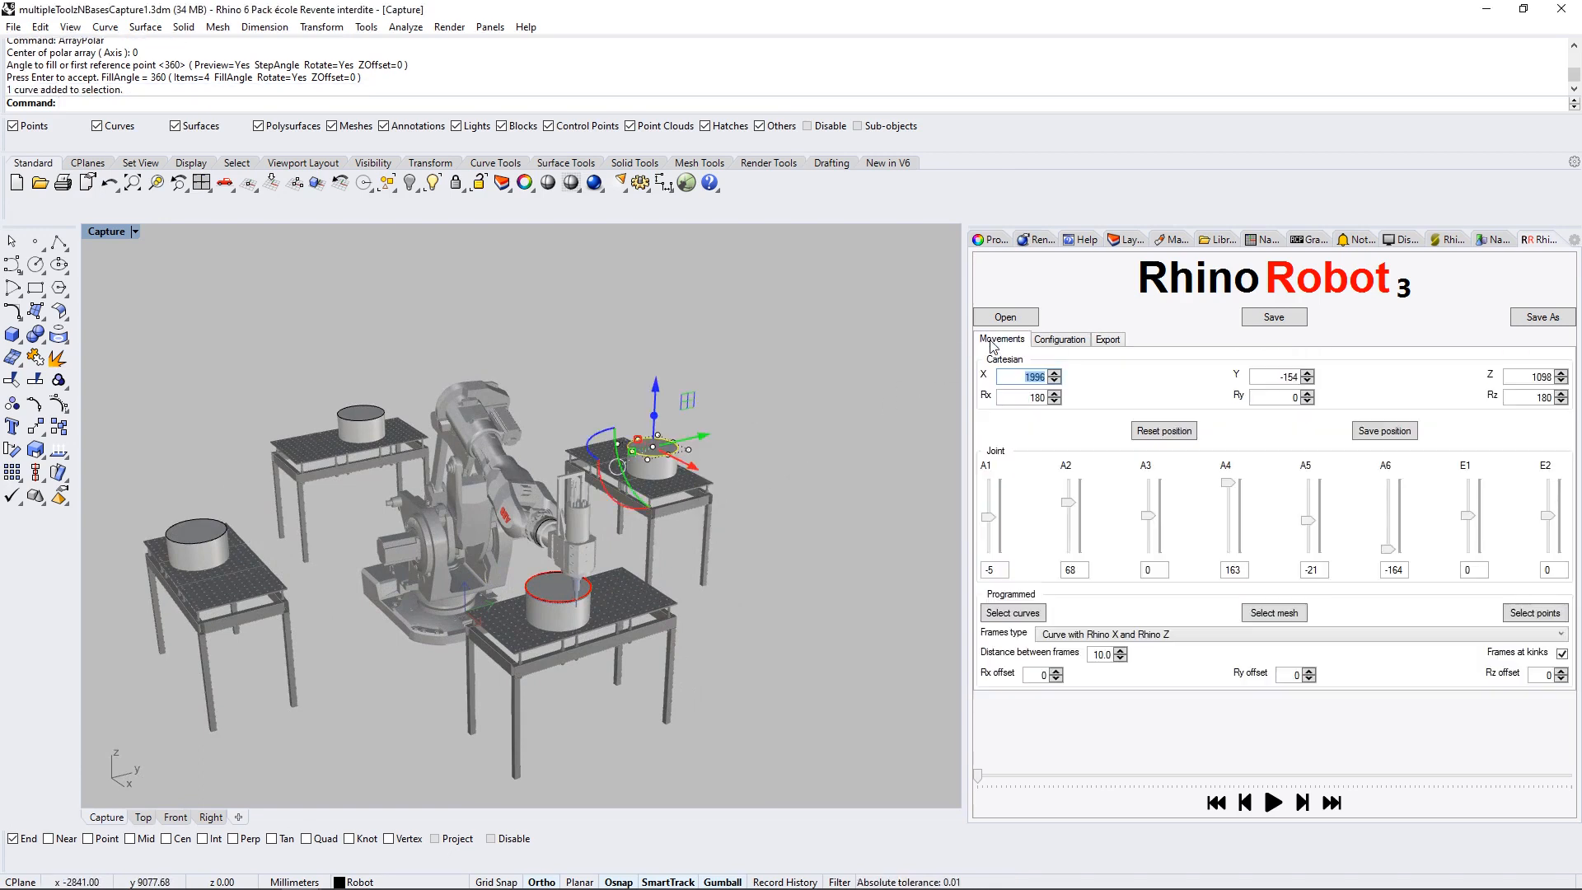
{"action": "left_click", "coordinate": [1023, 615]}
{"action": "right_click_drag", "start_coordinate": [769, 476], "coordinate": [739, 447]}
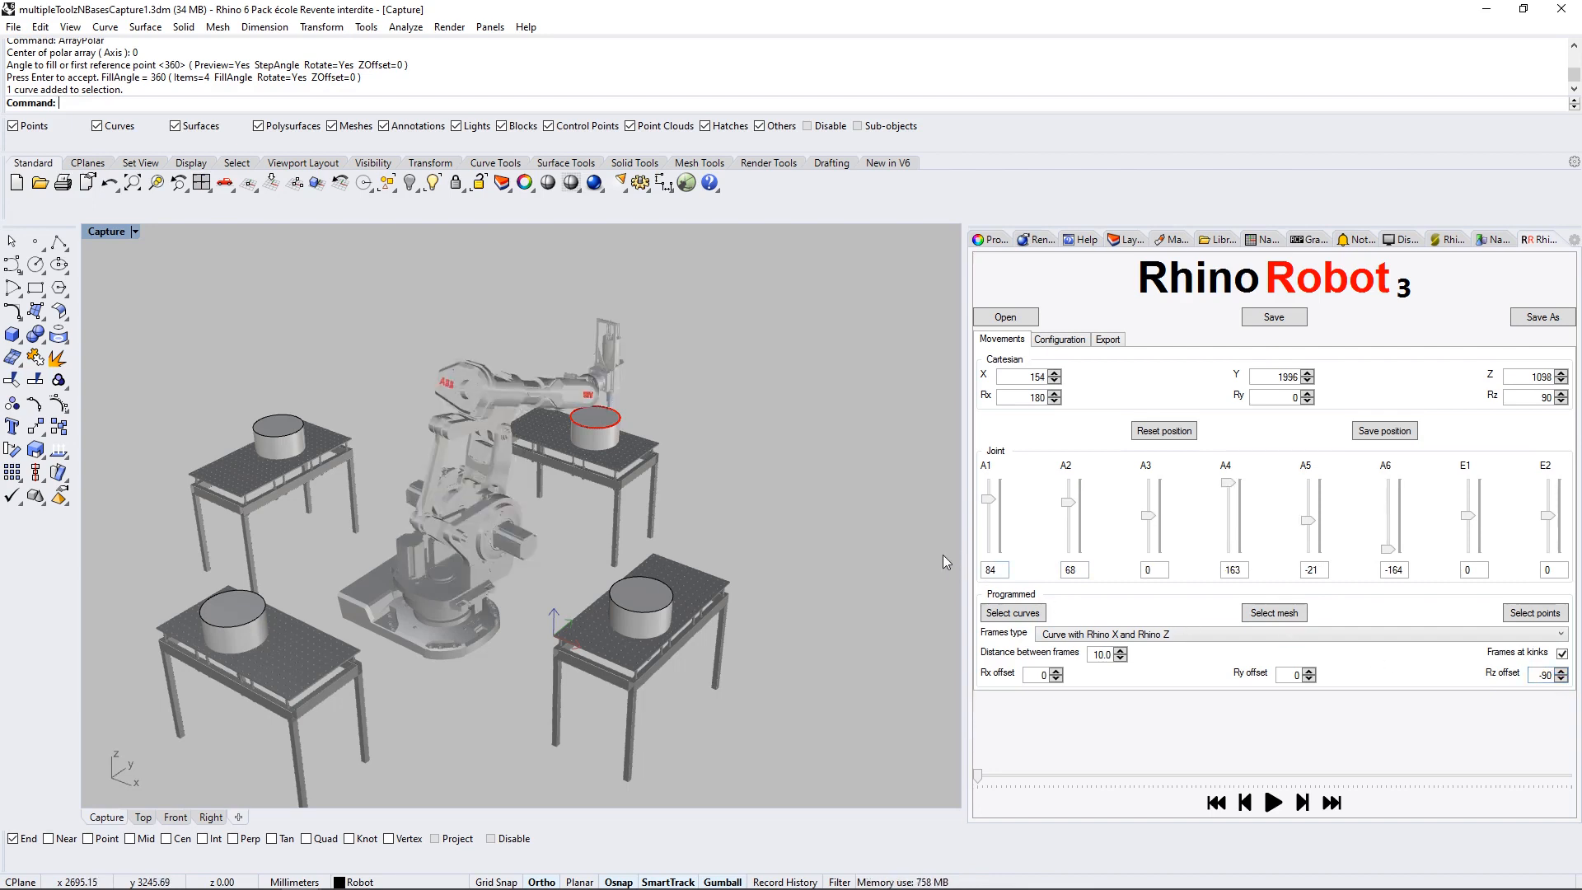
{"action": "left_click", "coordinate": [979, 776]}
{"action": "mouse_move", "coordinate": [982, 778]}
{"action": "left_mouse_down"}
{"action": "mouse_move", "coordinate": [1127, 772]}
{"action": "mouse_move", "coordinate": [981, 764]}
{"action": "left_mouse_up"}
Export the positive-Y table's program with its own base to C:\RhinoRobot\progB2.prg and check the file in its folder.
{"action": "left_click", "coordinate": [1060, 340]}
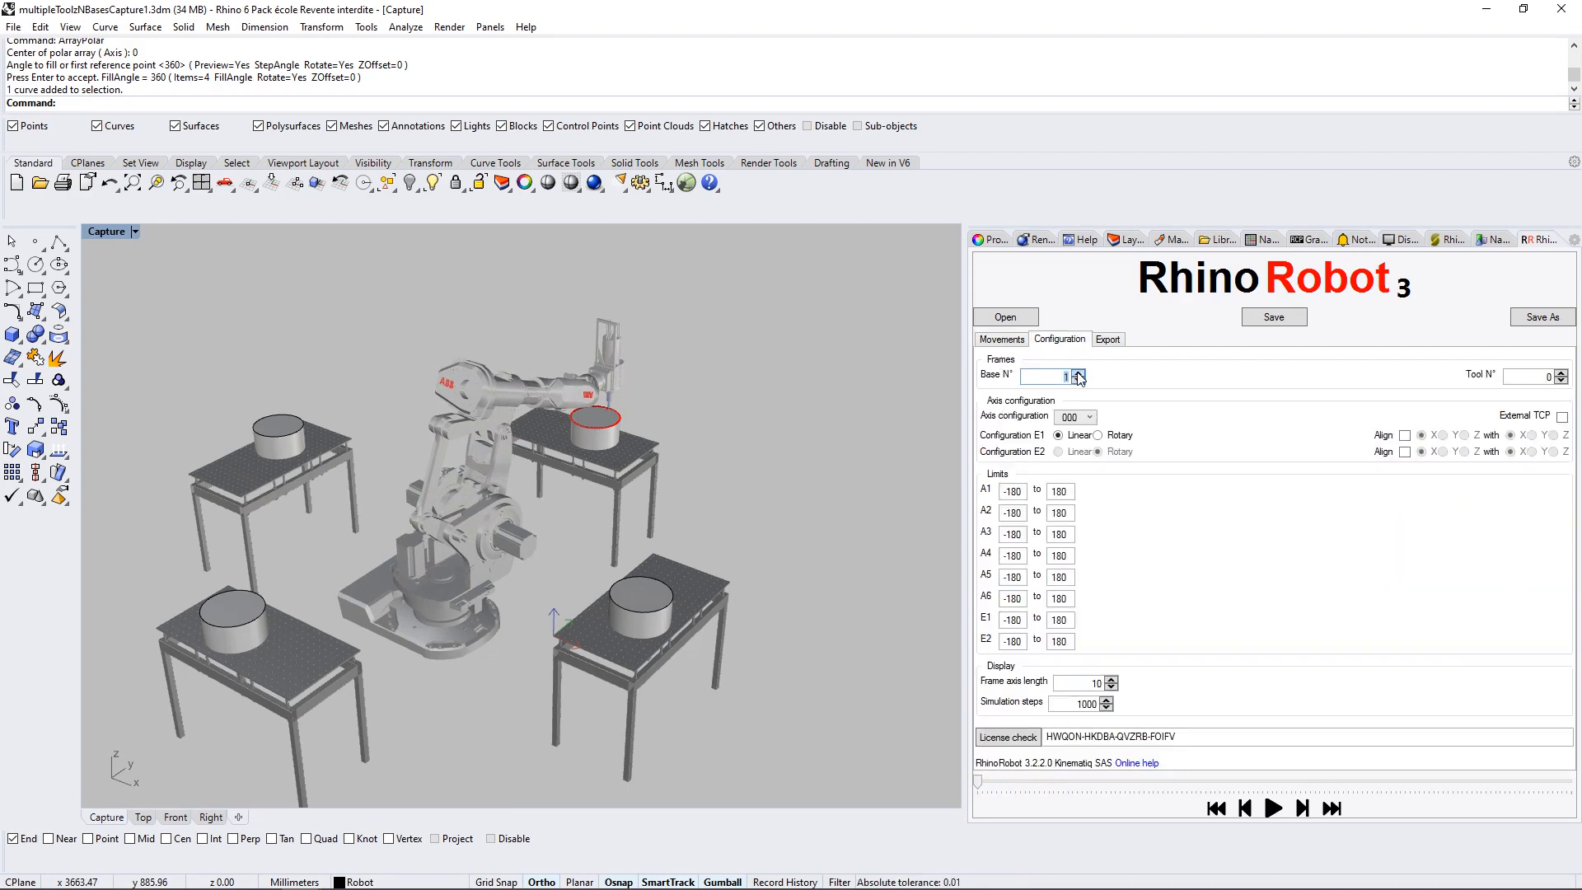
{"action": "left_click", "coordinate": [1108, 340]}
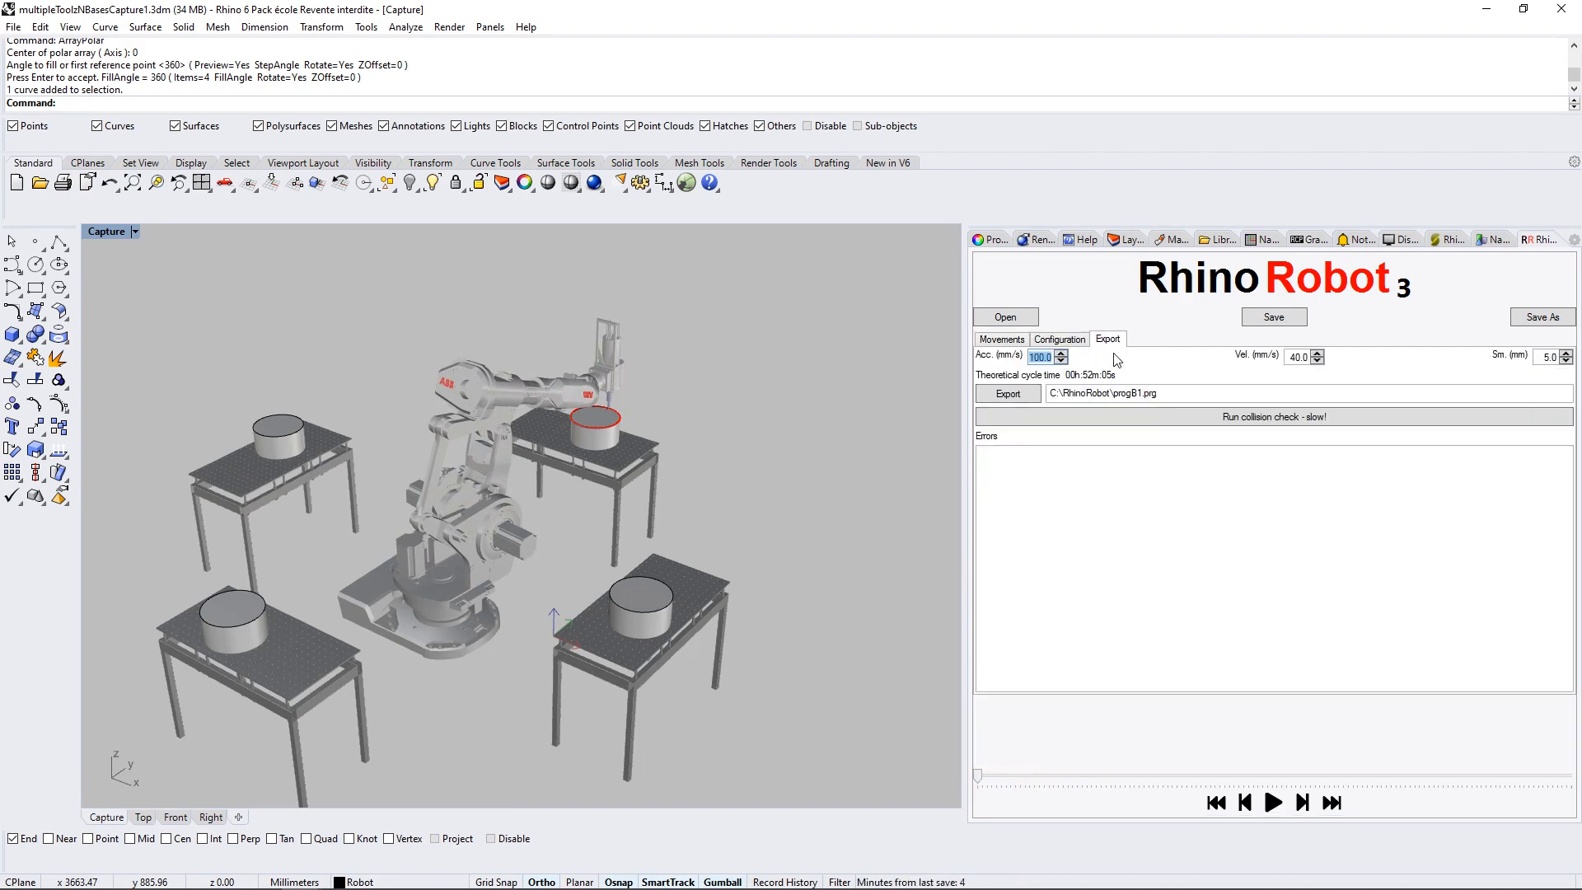
{"action": "left_click", "coordinate": [1142, 393]}
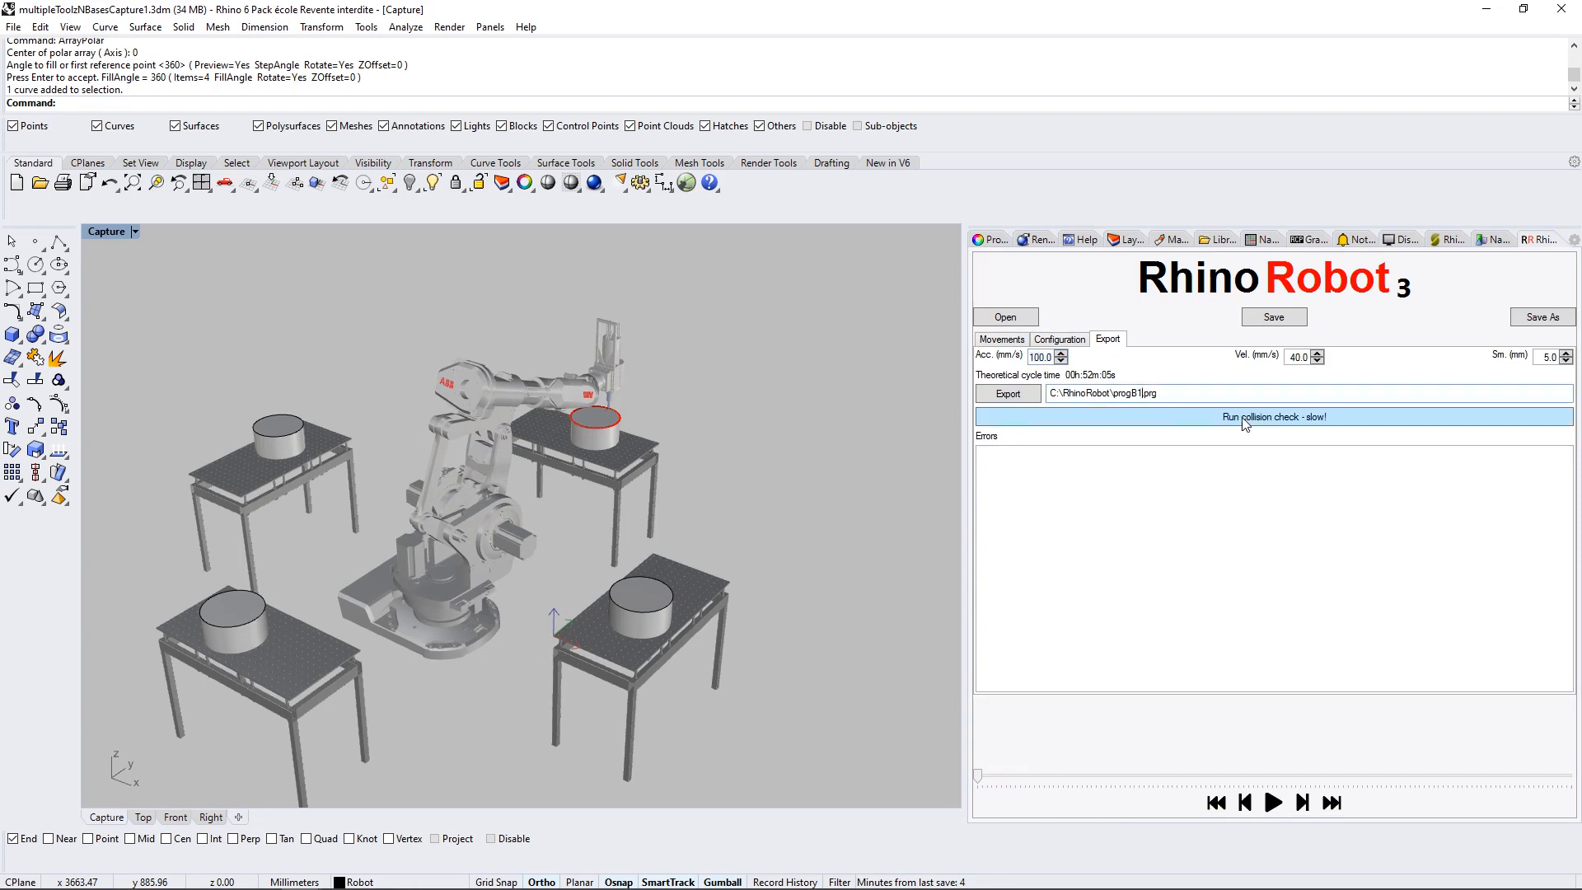
{"action": "key", "text": "BackSpace"}
{"action": "left_click", "coordinate": [1010, 394]}
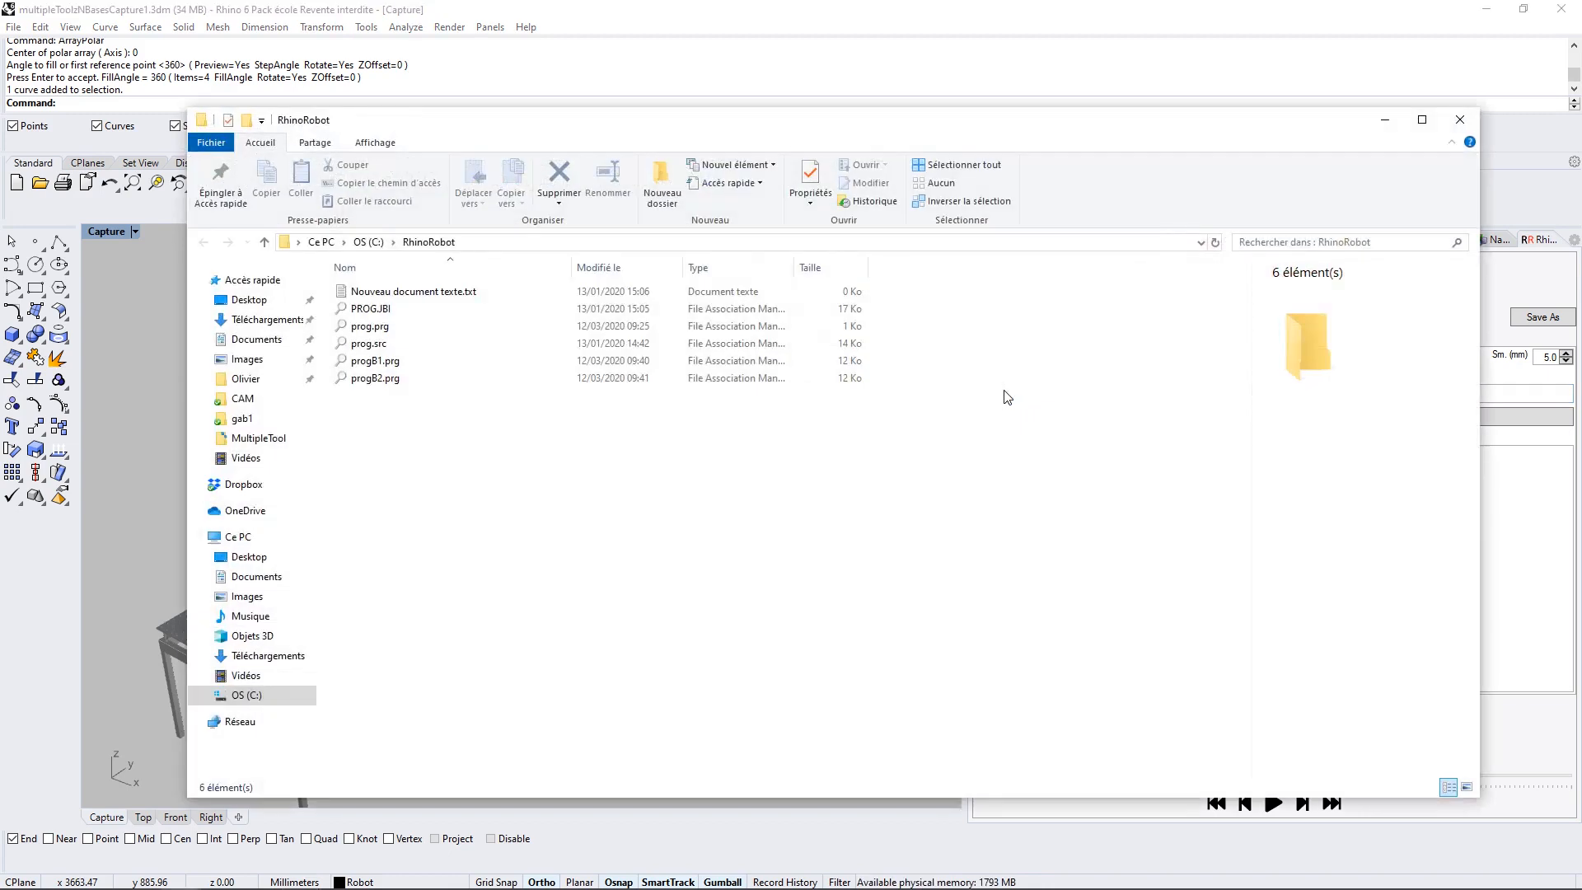
{"action": "left_click", "coordinate": [529, 378]}
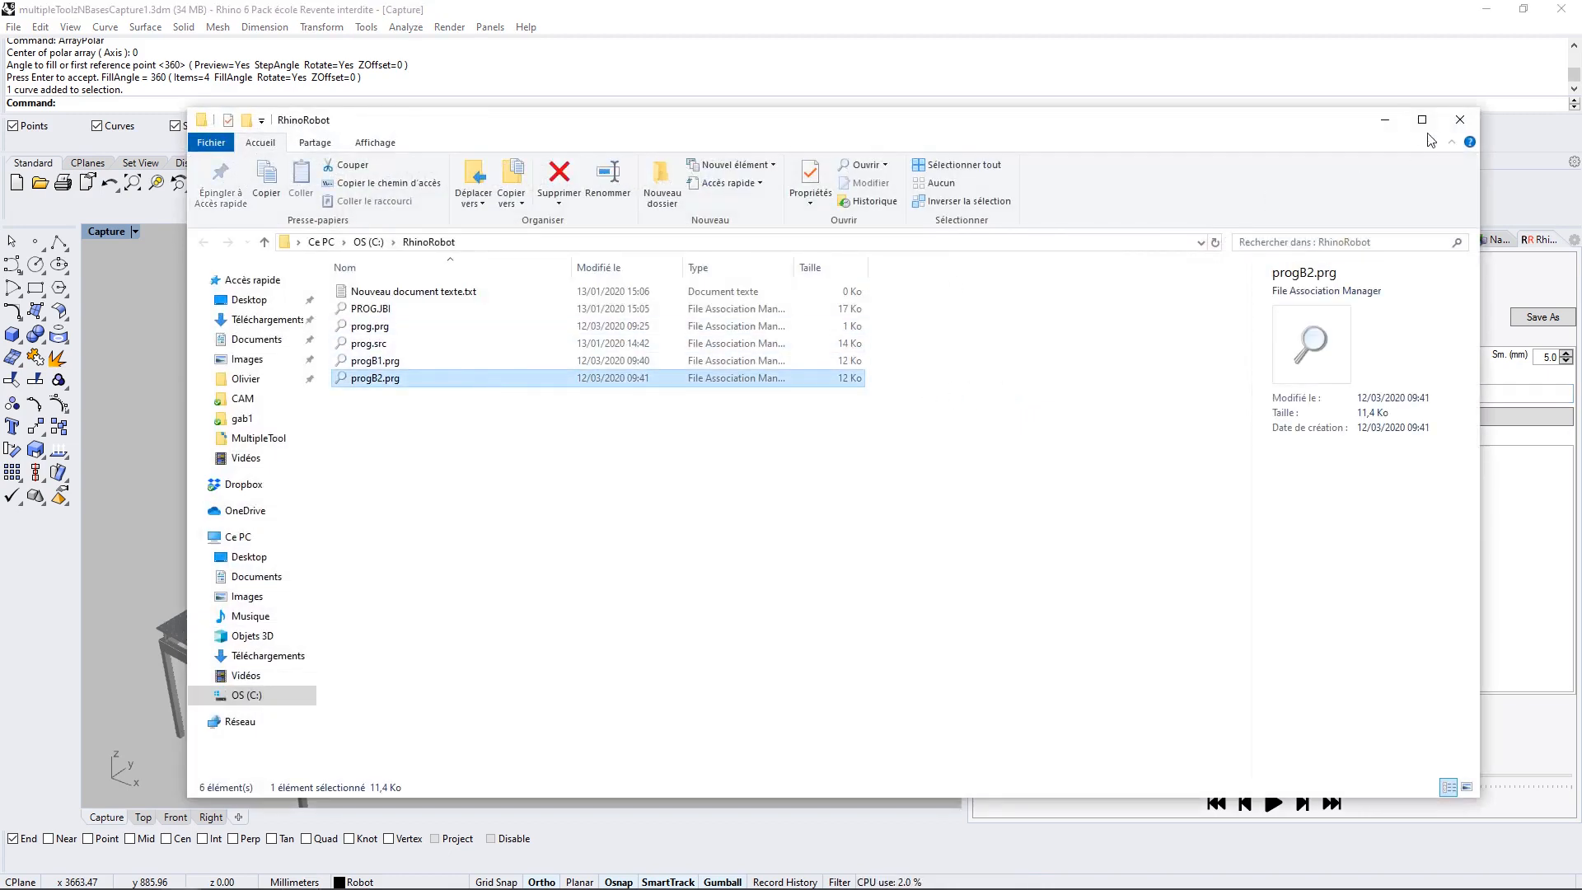
{"action": "left_click", "coordinate": [1455, 123]}
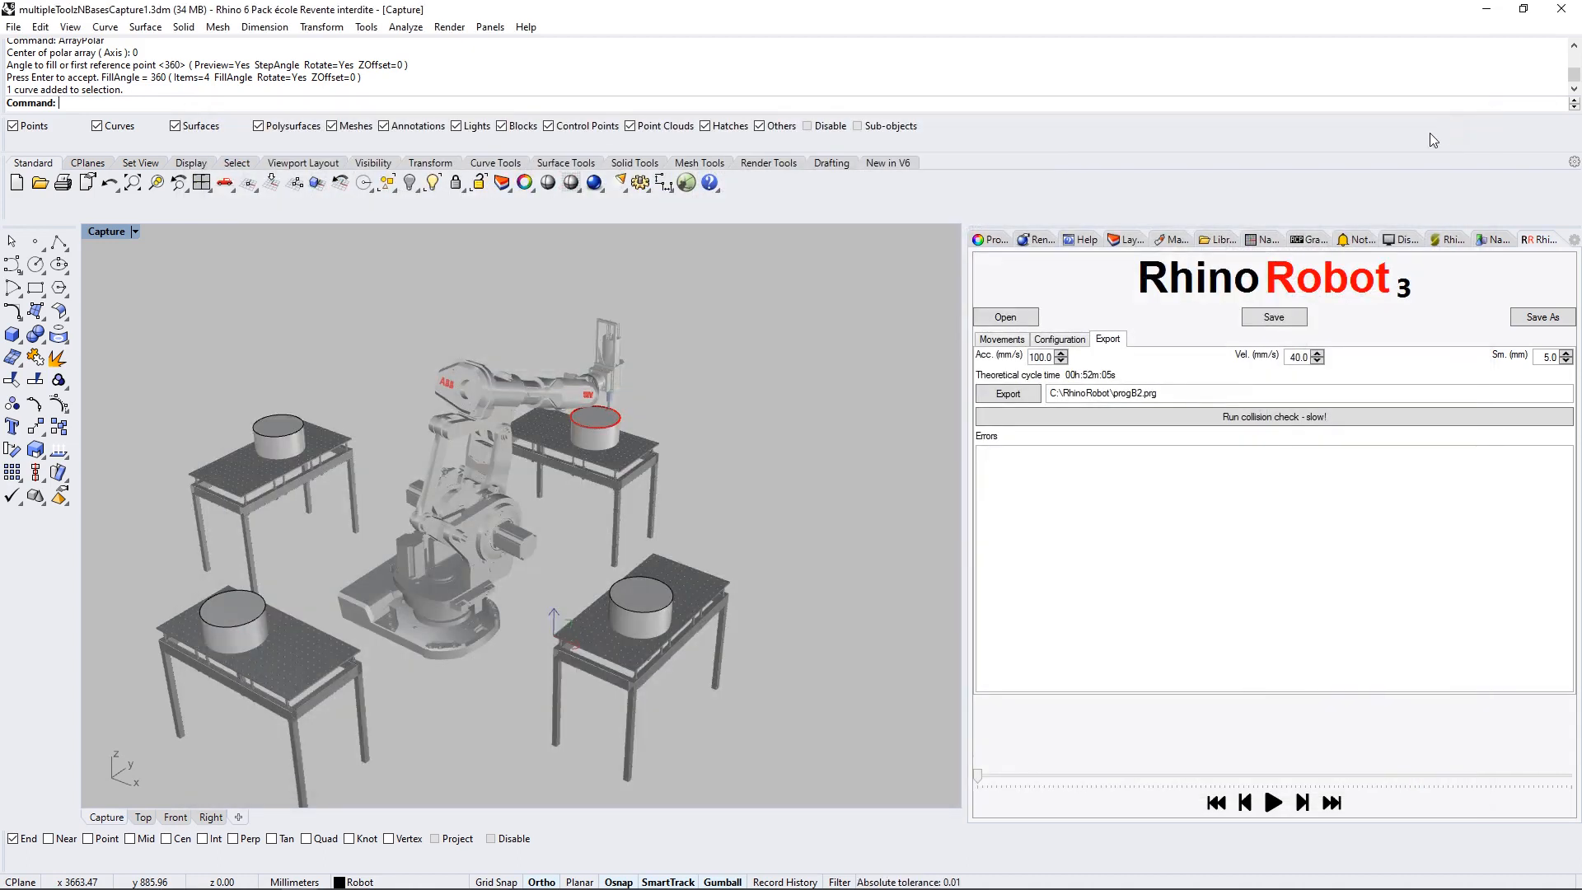
Reset the robot to its default position and set the construction plane to World Top.
{"action": "left_click", "coordinate": [999, 339]}
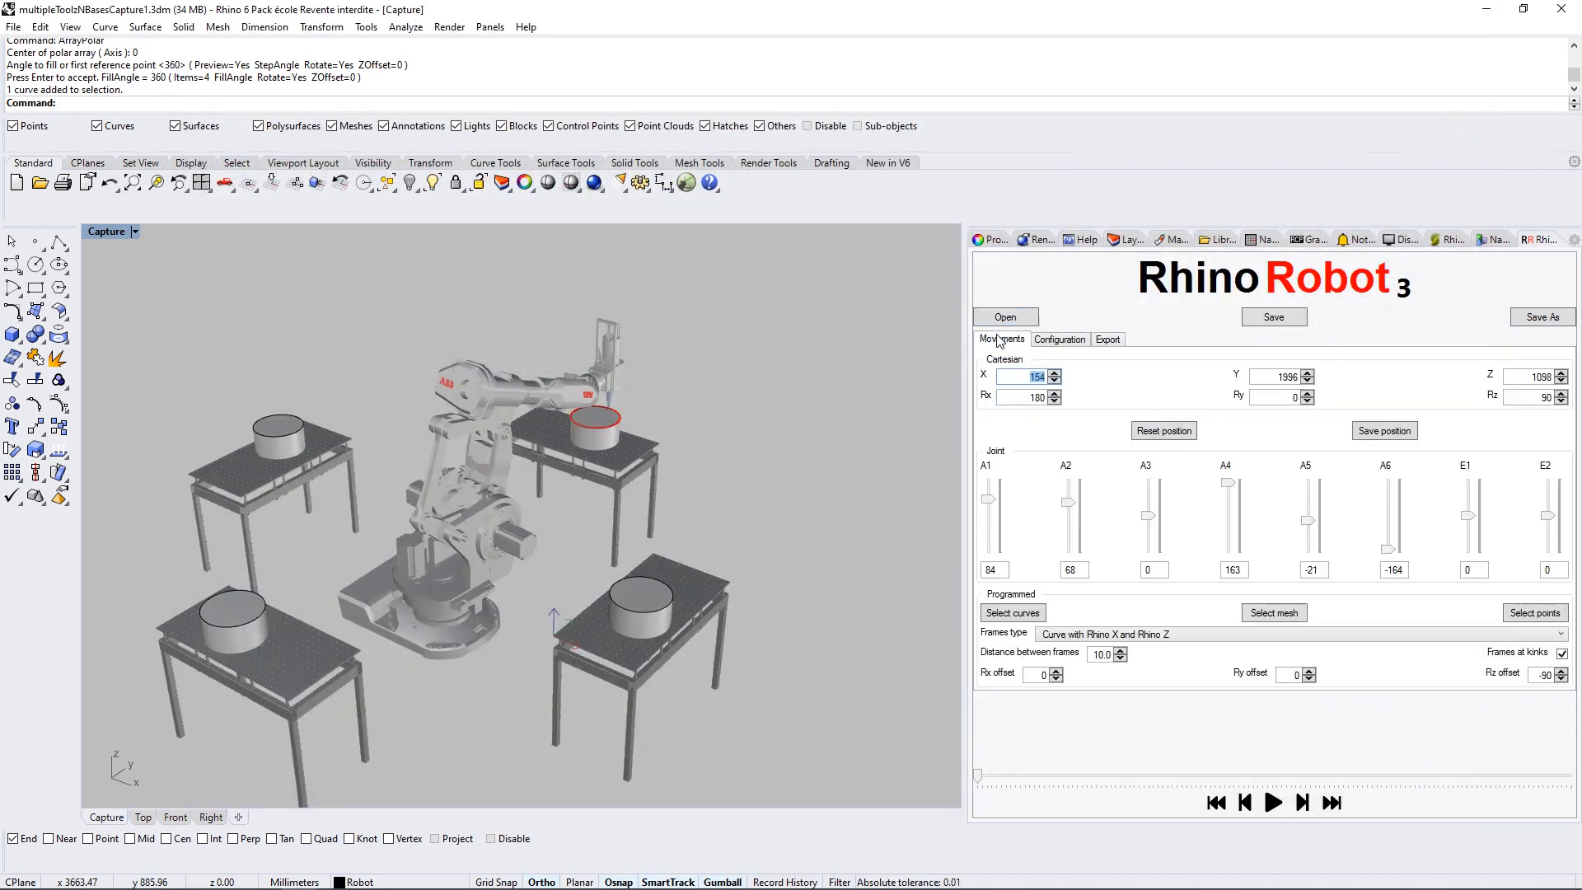
{"action": "left_click", "coordinate": [1145, 432]}
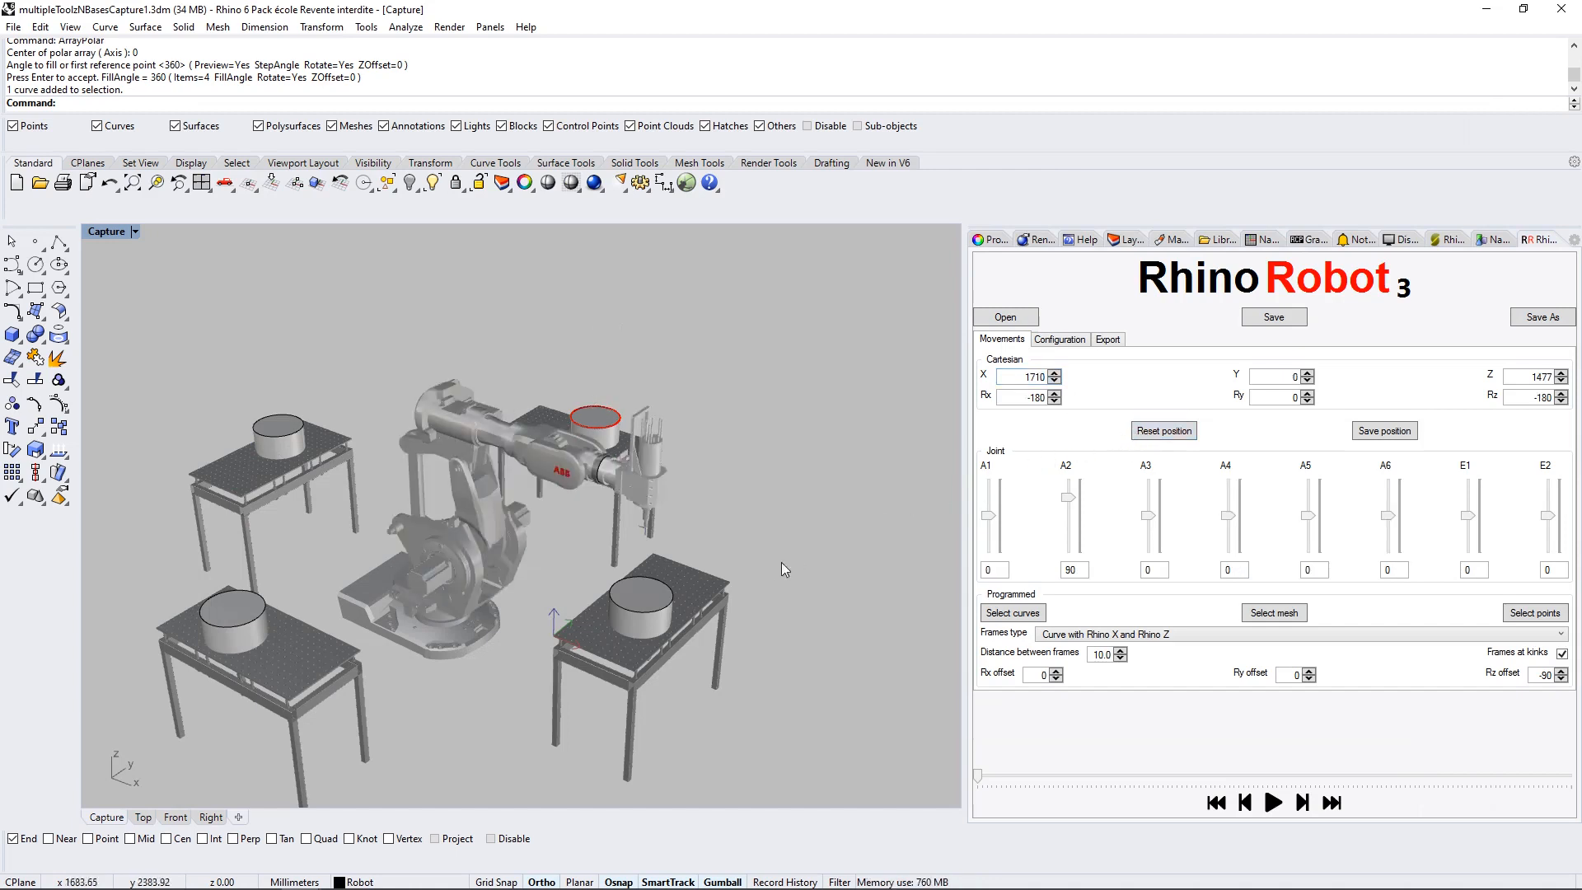
{"action": "right_click_drag", "start_coordinate": [749, 573], "coordinate": [823, 502]}
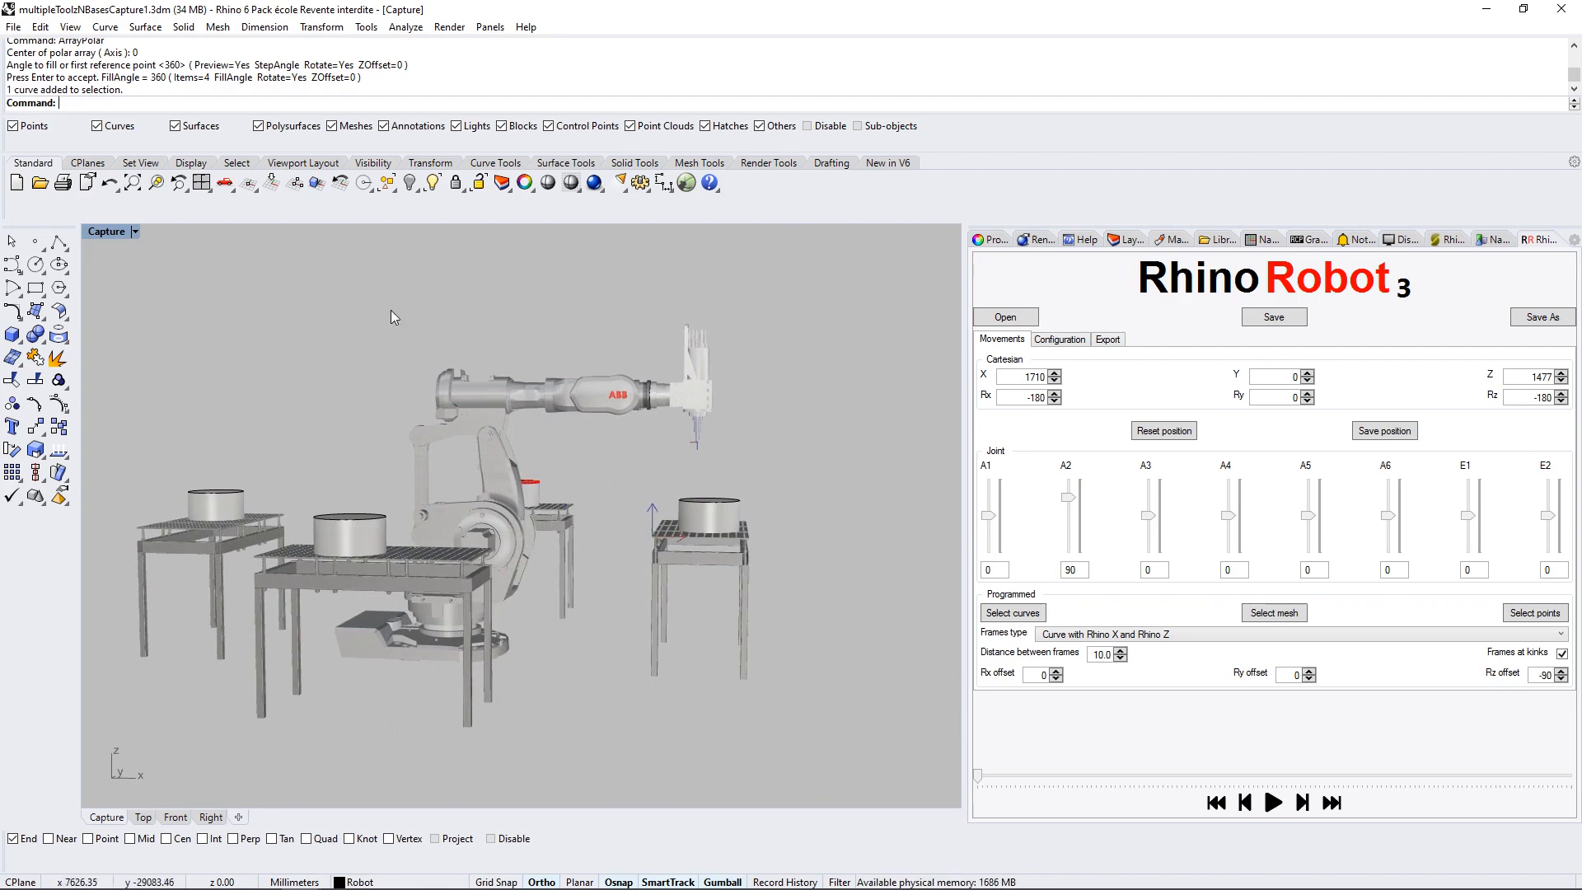
{"action": "left_click", "coordinate": [271, 181]}
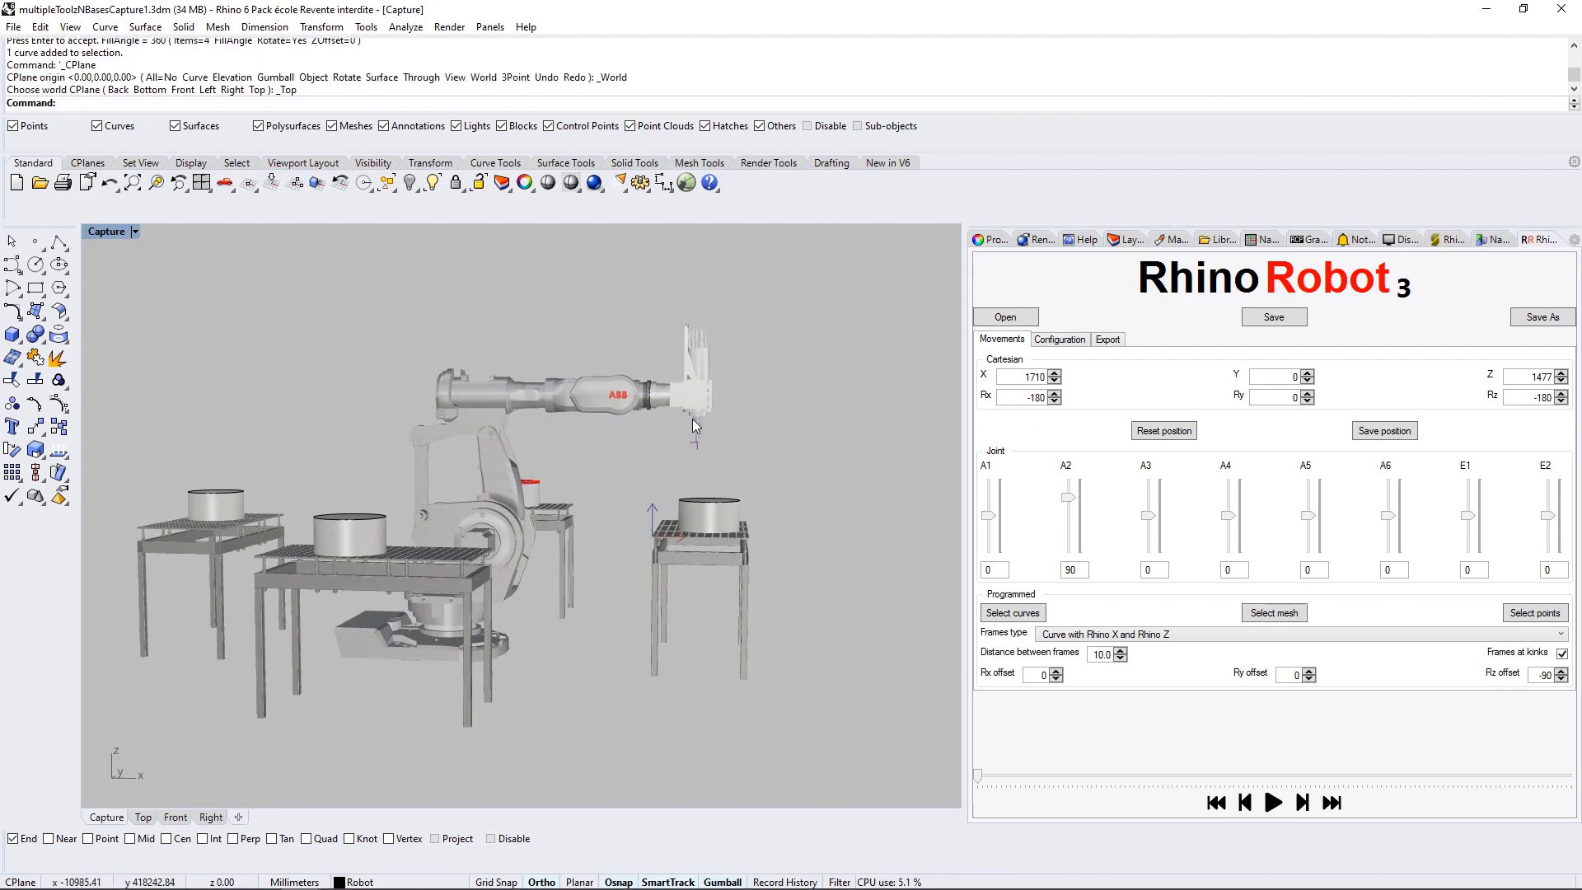
Explode the robot's tool block and regroup its parts as a block named RR_Tool_1 with base point 0.
{"action": "scroll", "coordinate": [692, 375], "scroll_direction": "up", "scroll_amount": 3}
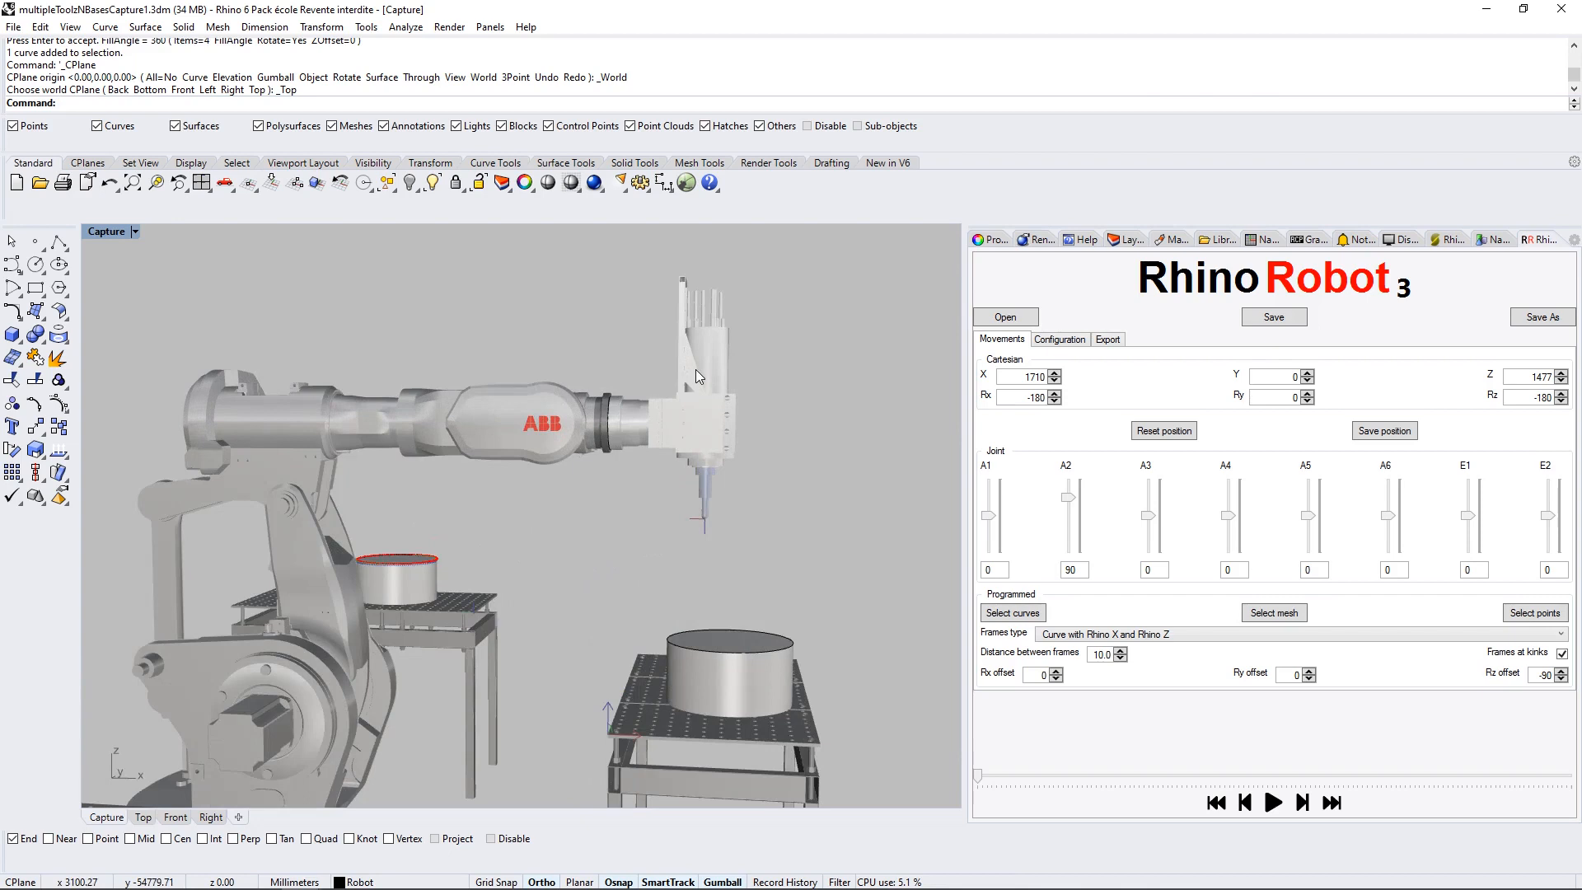
{"action": "scroll", "coordinate": [710, 404], "scroll_direction": "up", "scroll_amount": 2}
{"action": "right_click_drag", "start_coordinate": [729, 434], "coordinate": [646, 424], "text": "shift"}
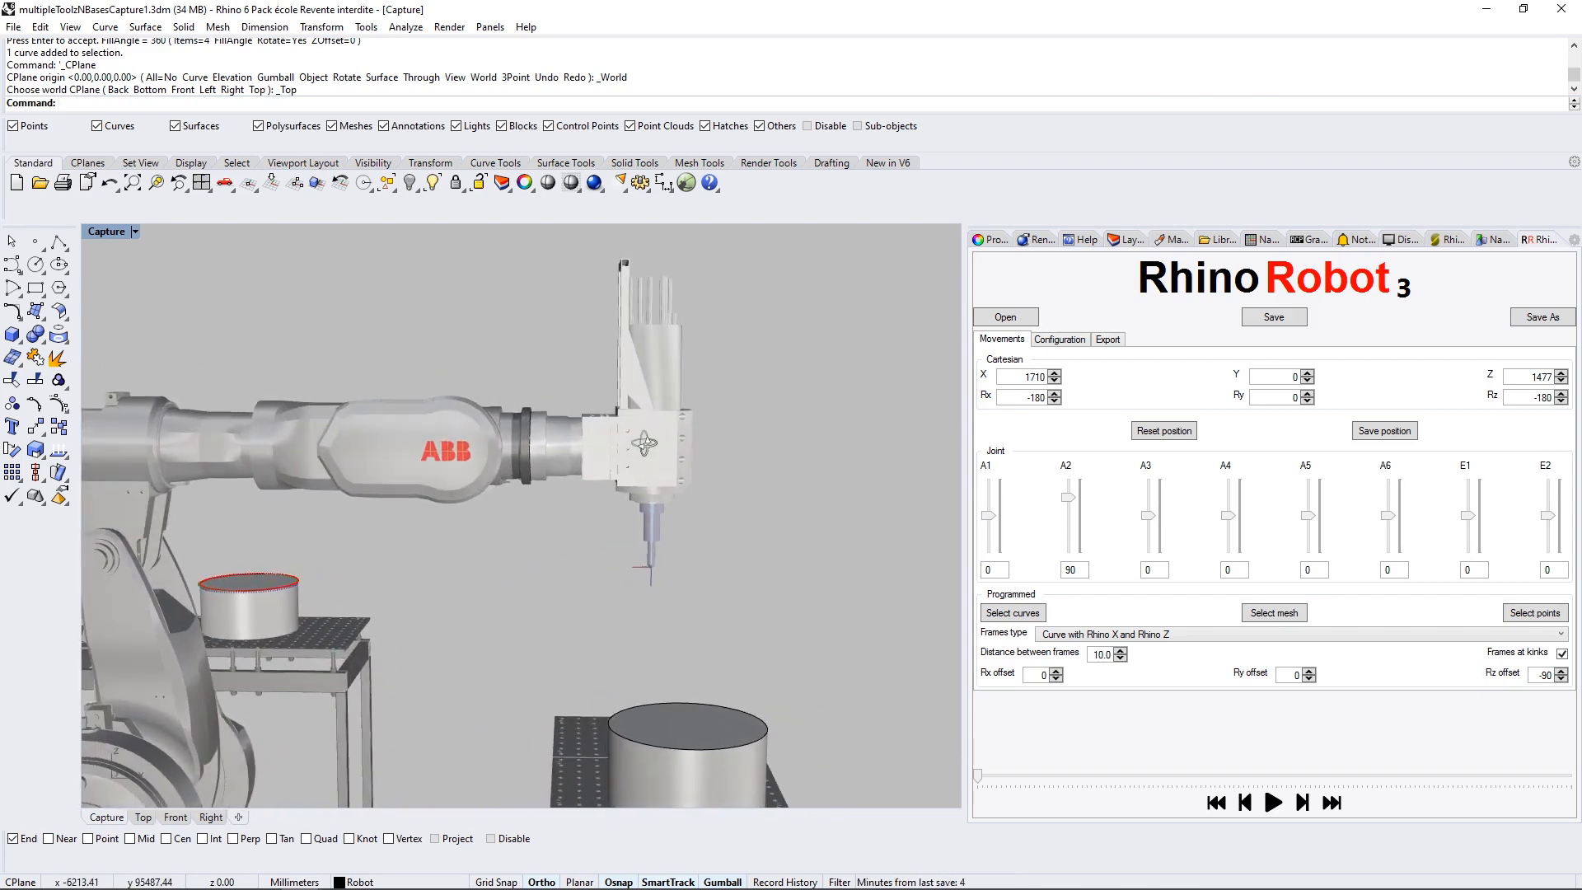
{"action": "left_click", "coordinate": [646, 447]}
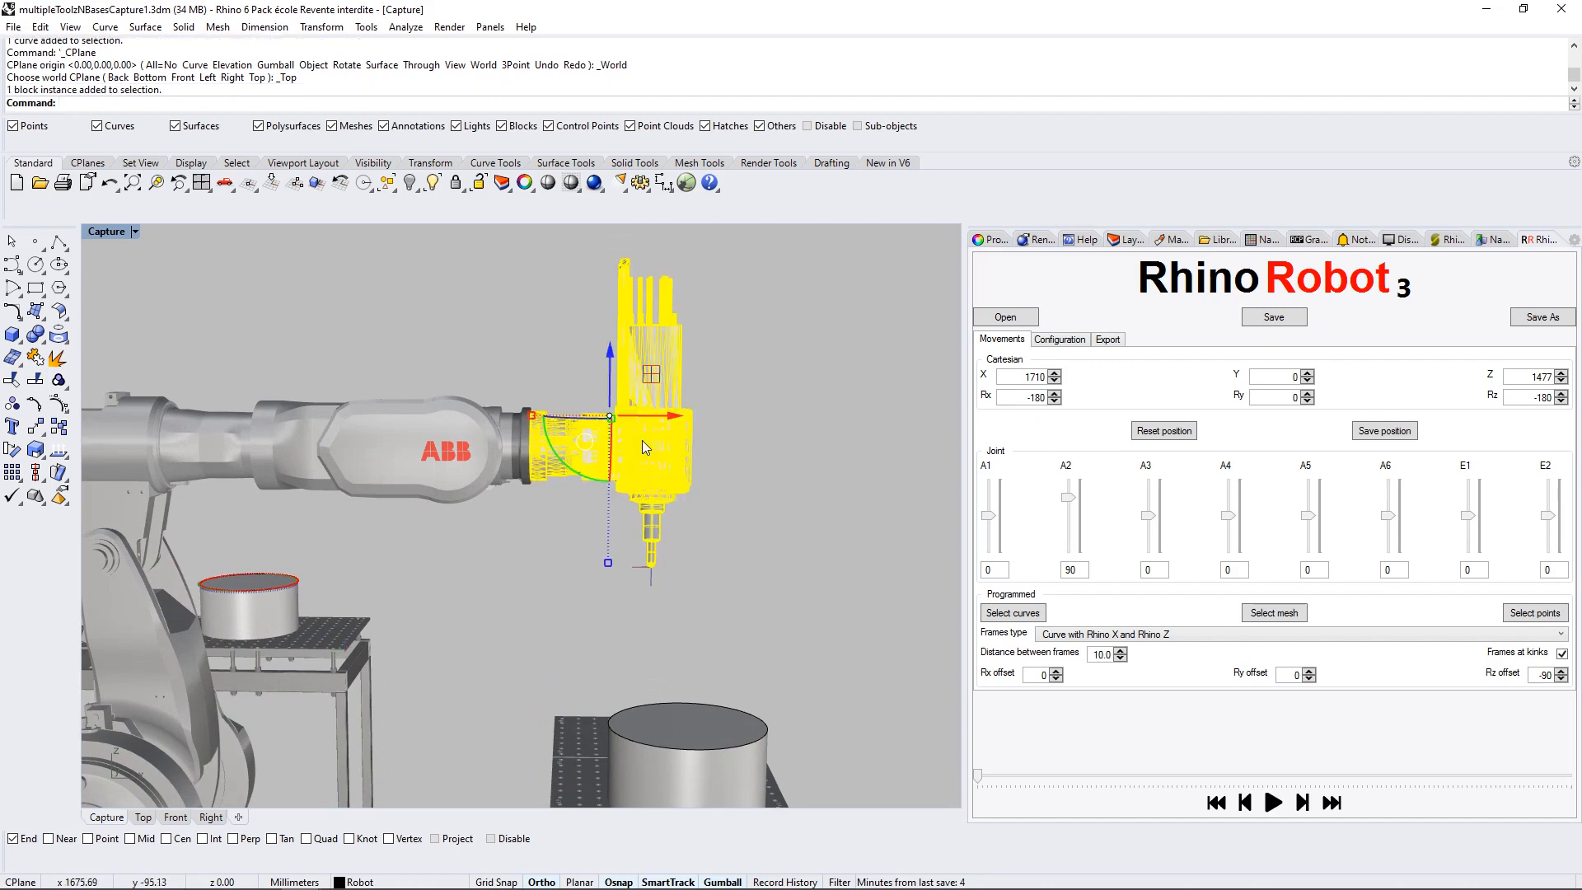
{"action": "left_click", "coordinate": [59, 357]}
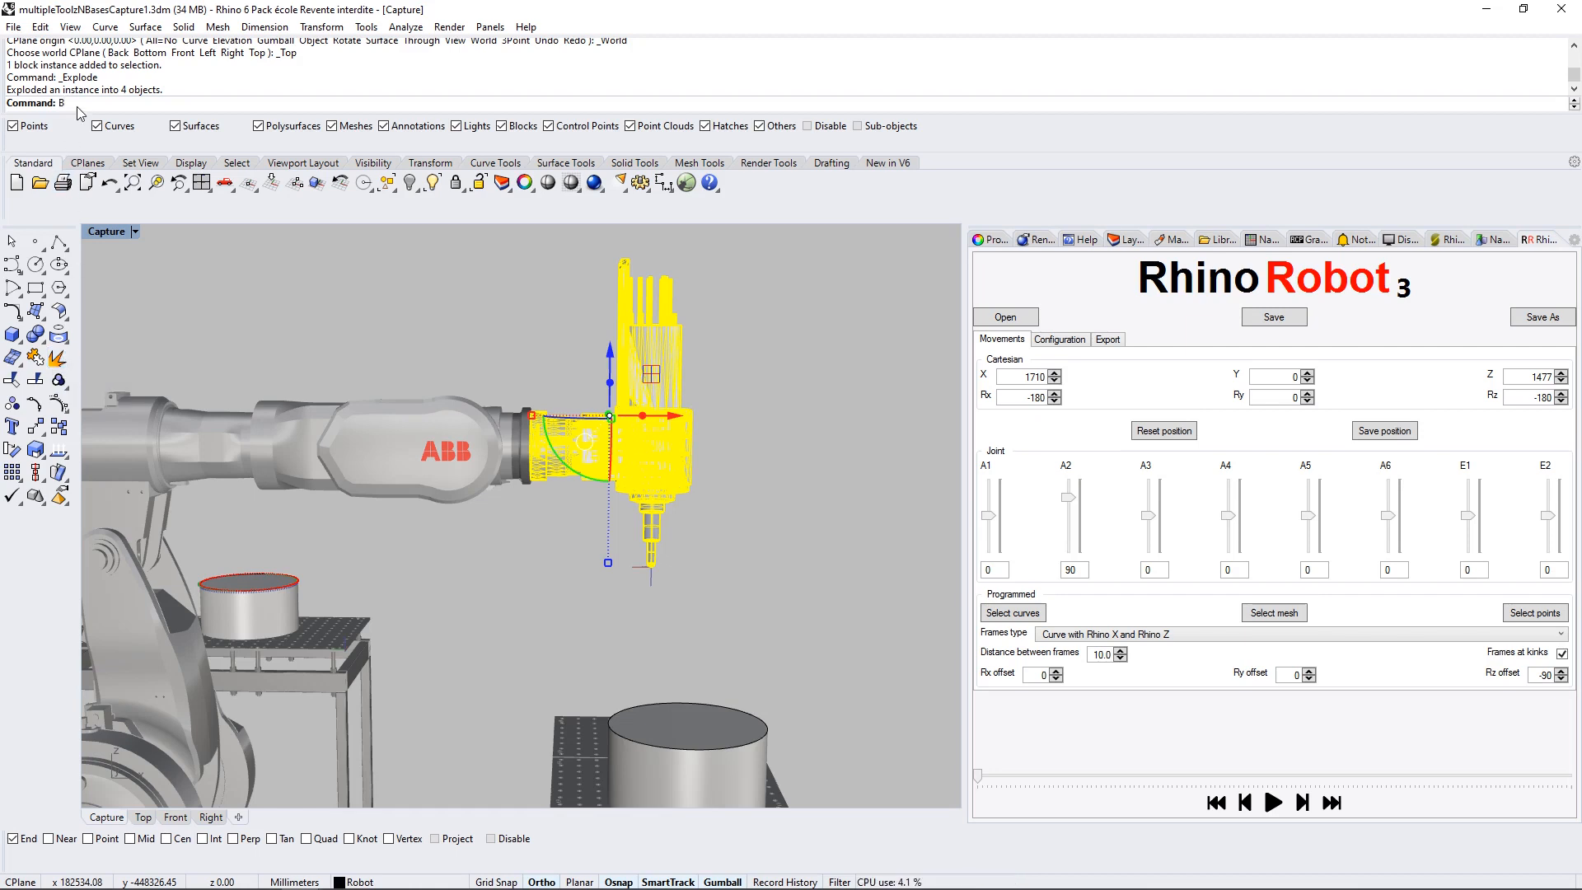
{"action": "key", "text": "Return"}
{"action": "key", "text": "Return"}
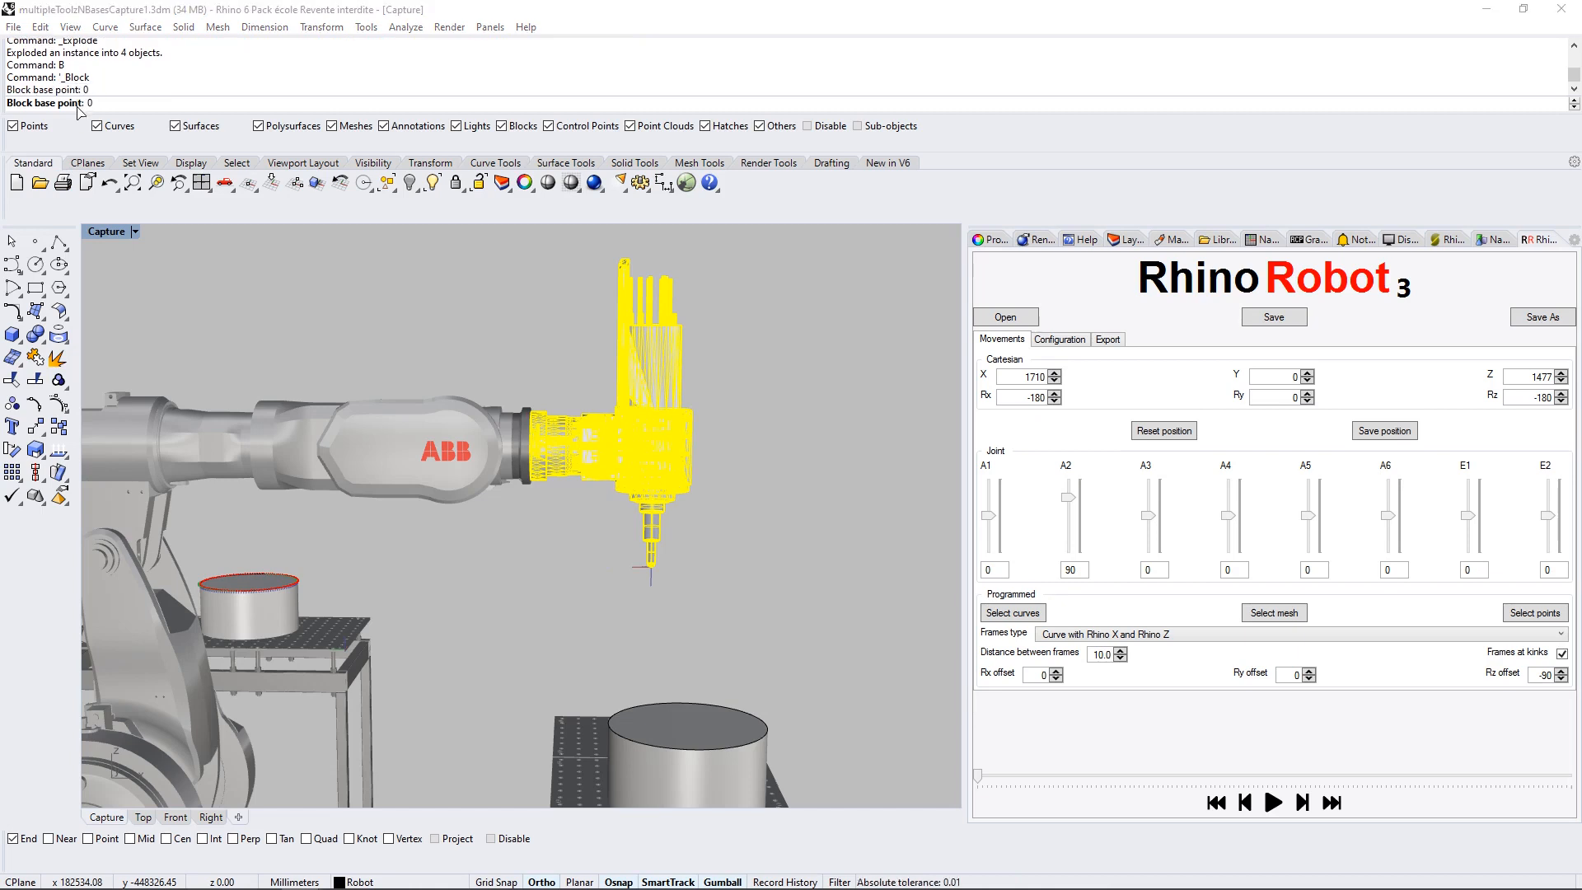
{"action": "type", "text": "RR"}
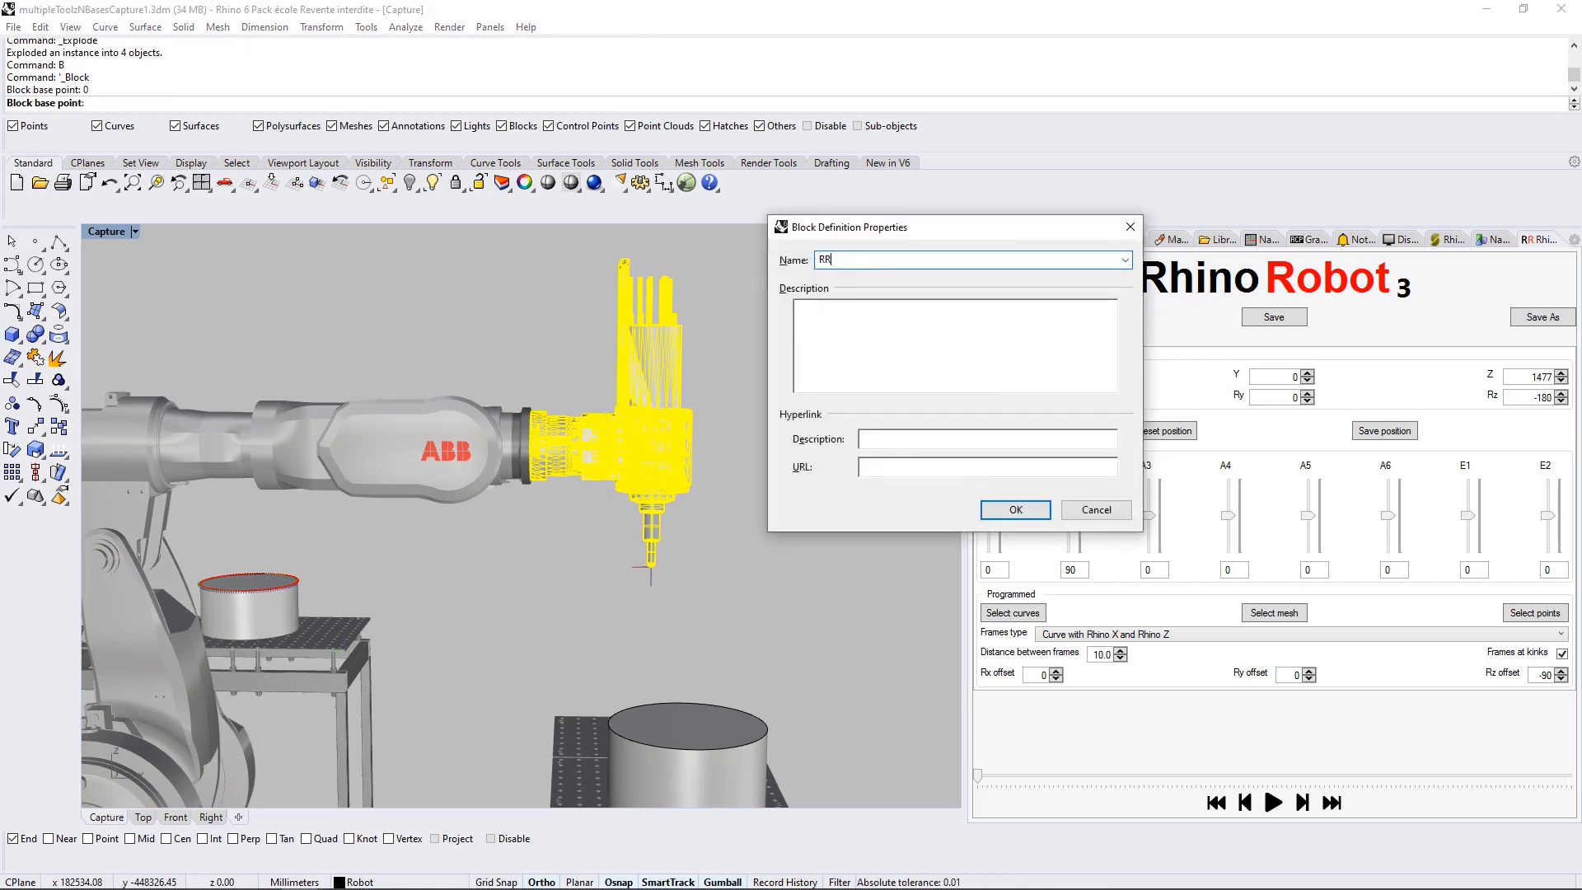
{"action": "type", "text": "_Tool_1"}
{"action": "key", "text": "Return"}
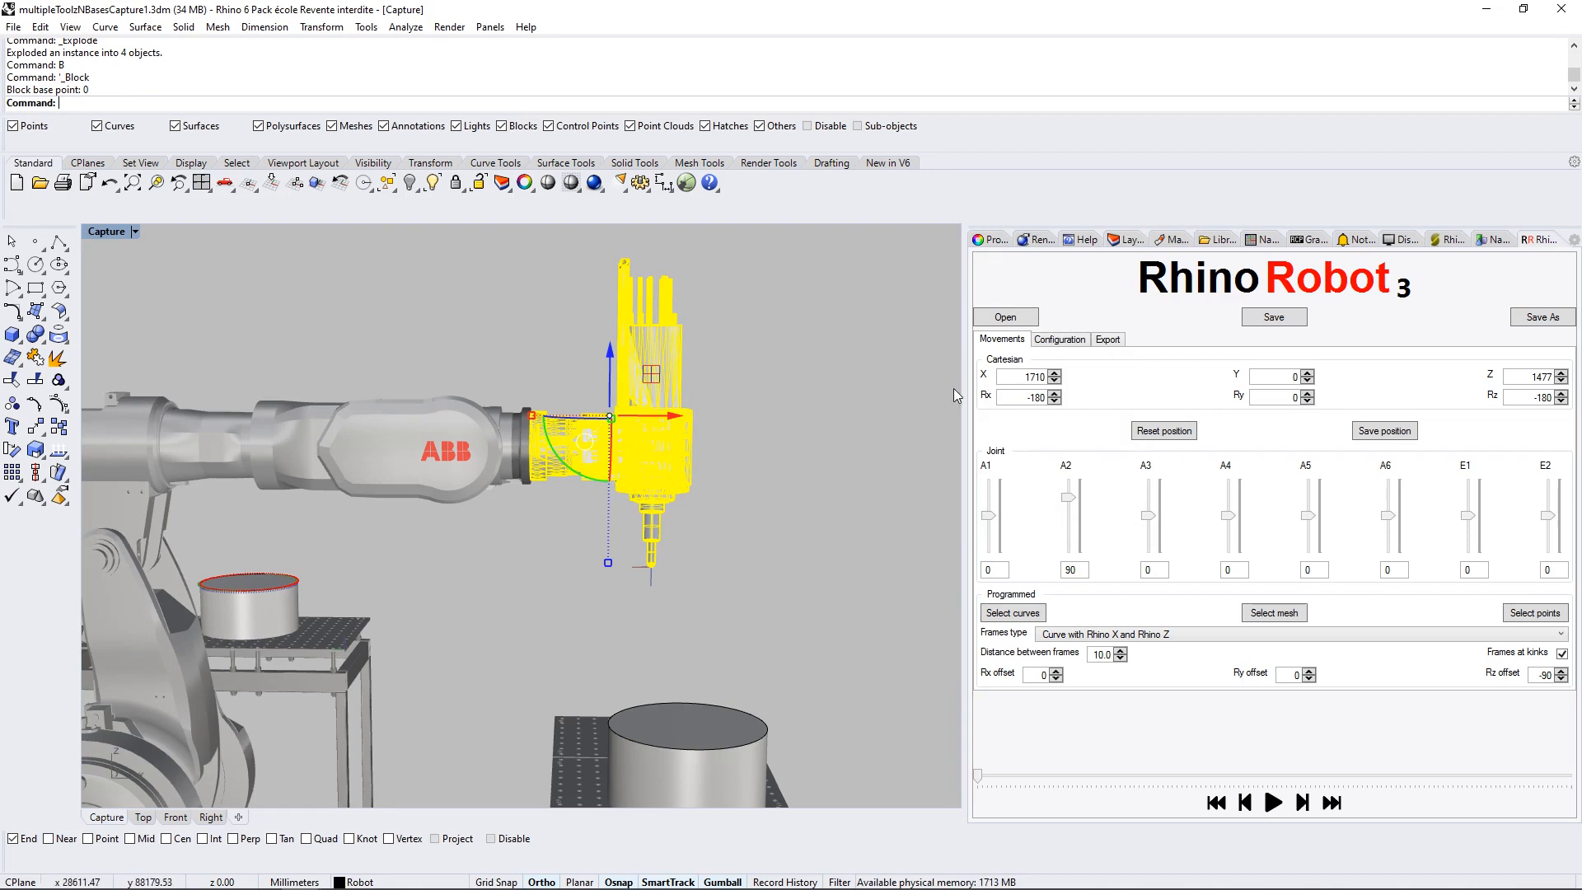
Save the RR_TCP construction plane as a new named plane RR_TCP_1, and return the construction plane to World Top.
{"action": "left_click", "coordinate": [1265, 240]}
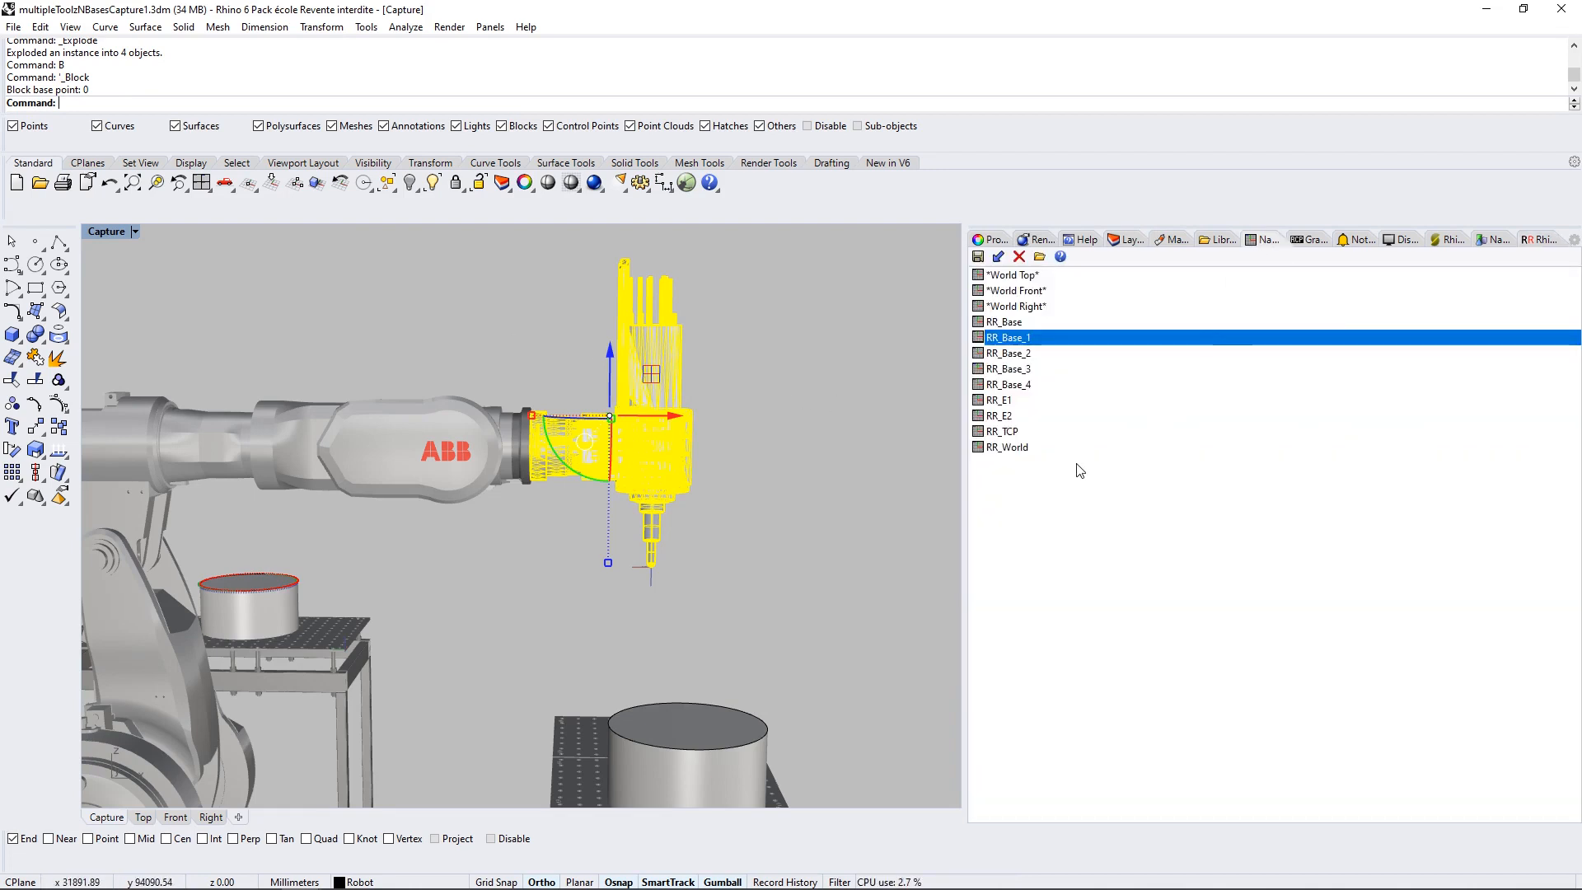
{"action": "left_click", "coordinate": [1020, 431]}
{"action": "right_click", "coordinate": [1021, 504]}
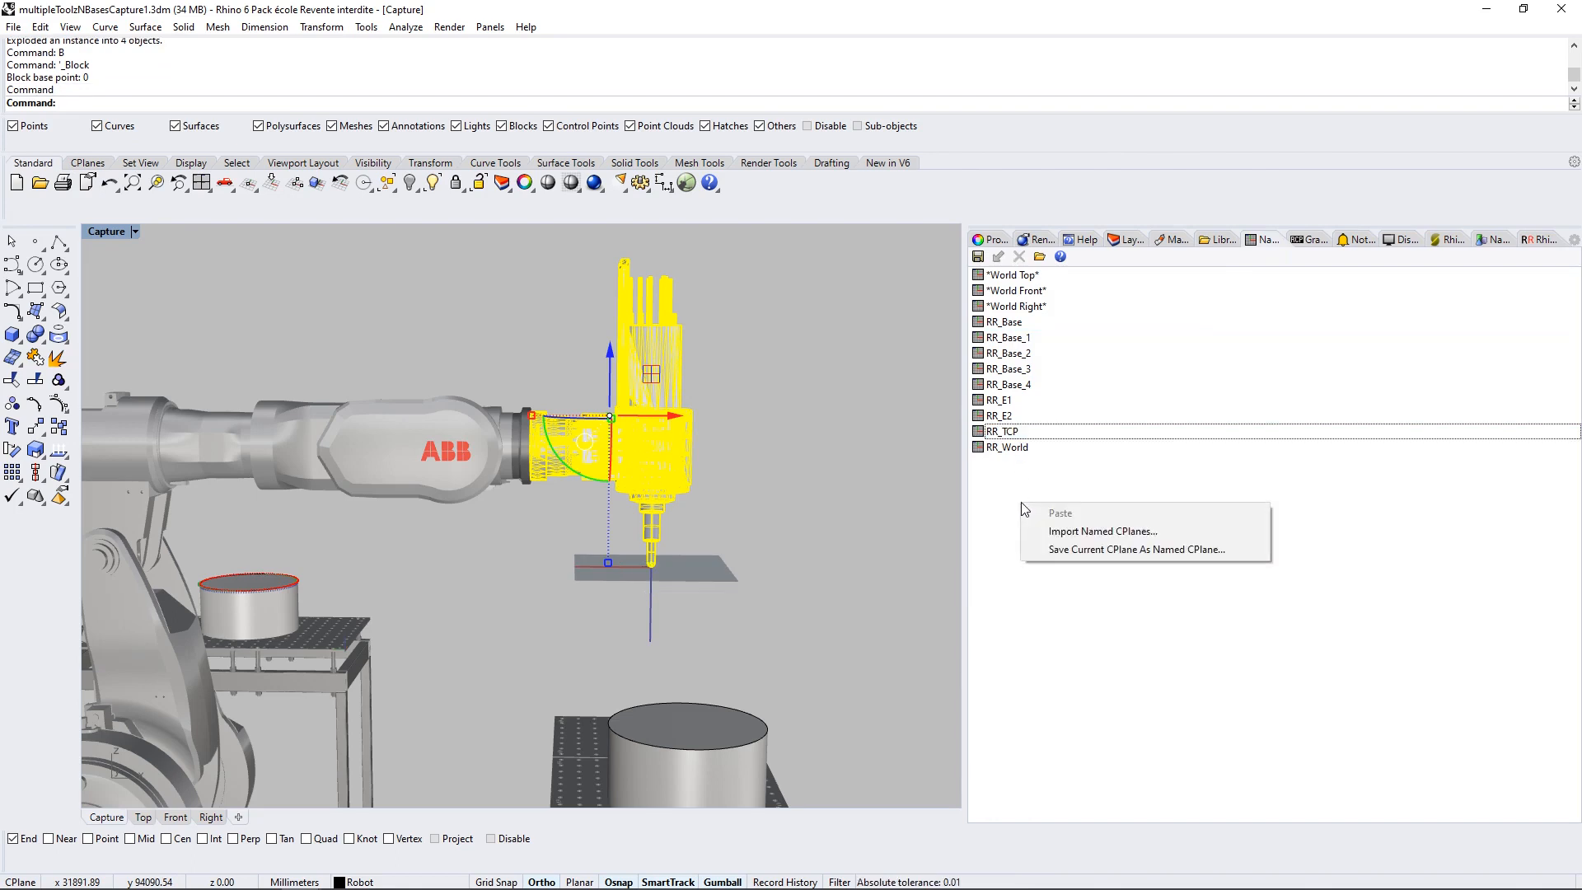
{"action": "left_click", "coordinate": [1058, 550]}
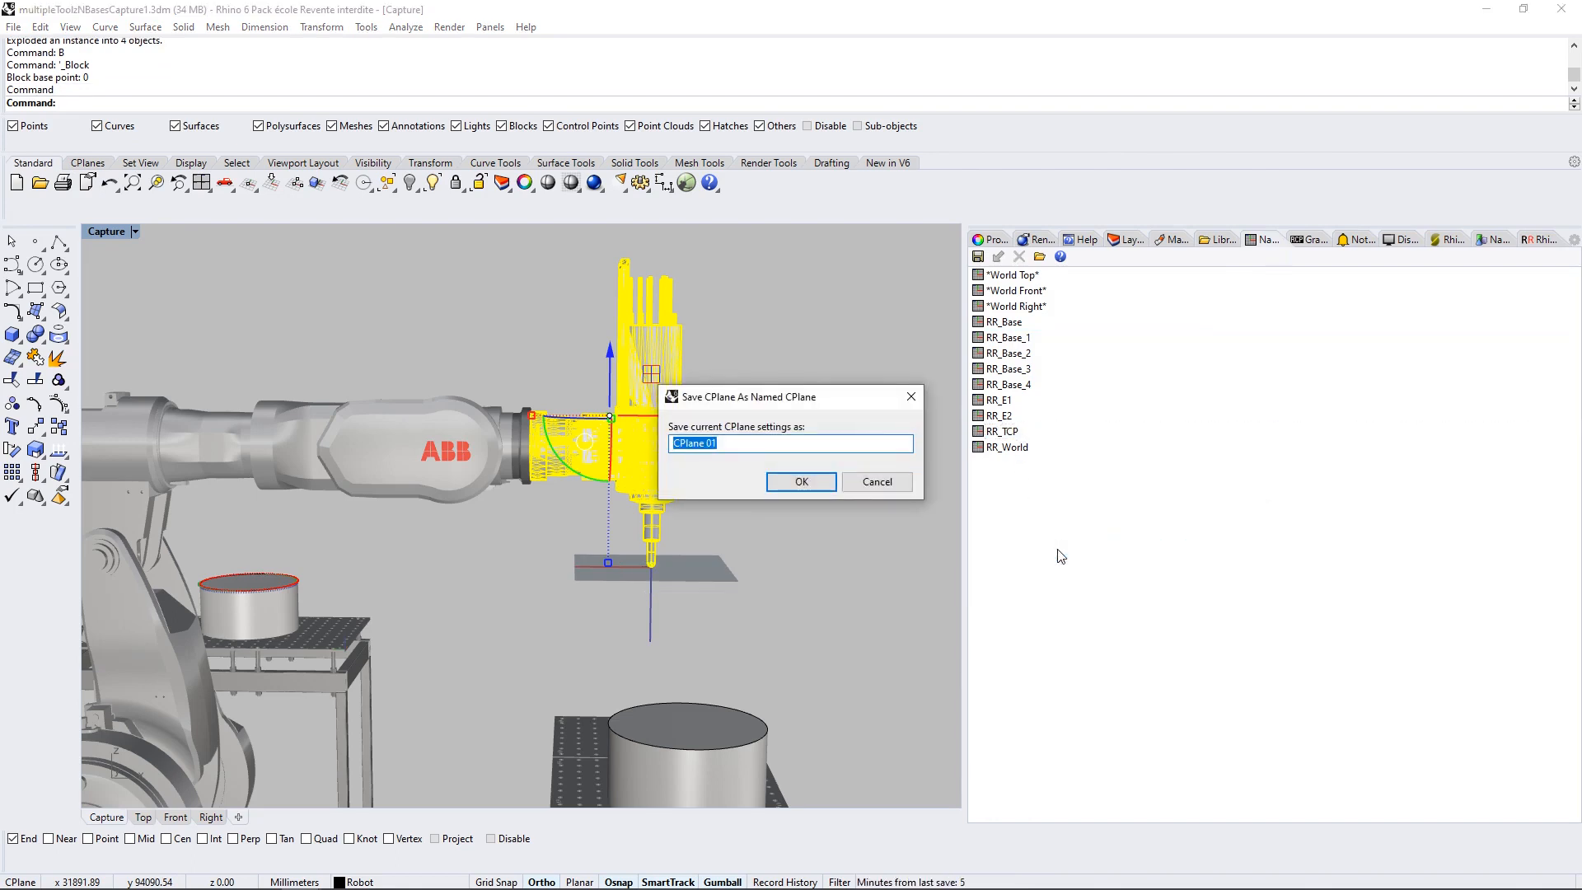
{"action": "type", "text": "RR_TCP_1"}
{"action": "left_click", "coordinate": [819, 483]}
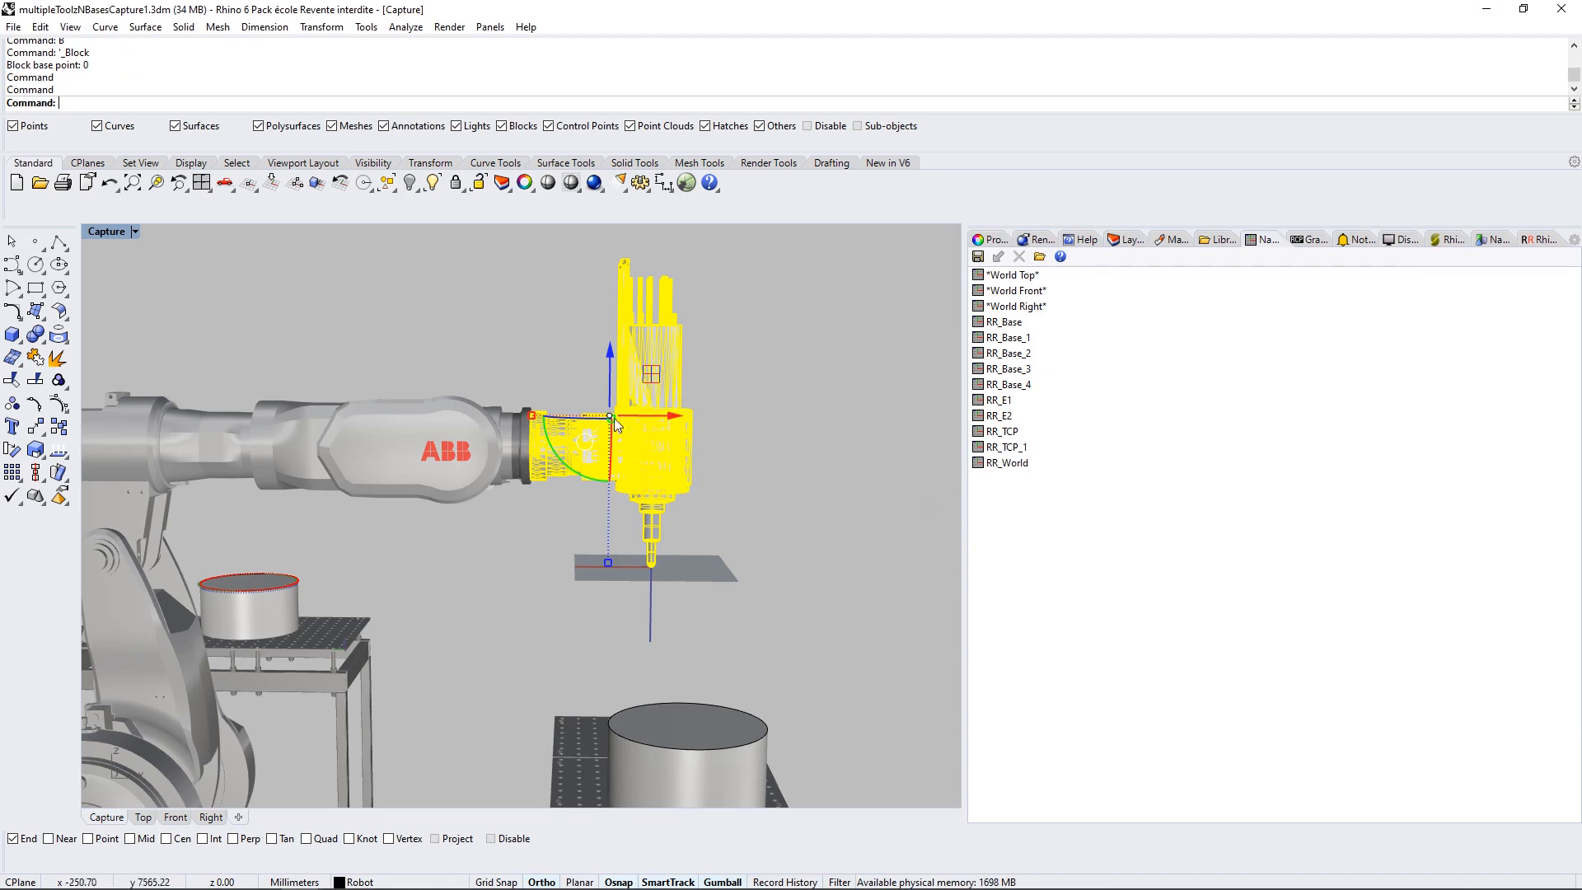
{"action": "left_click", "coordinate": [272, 184]}
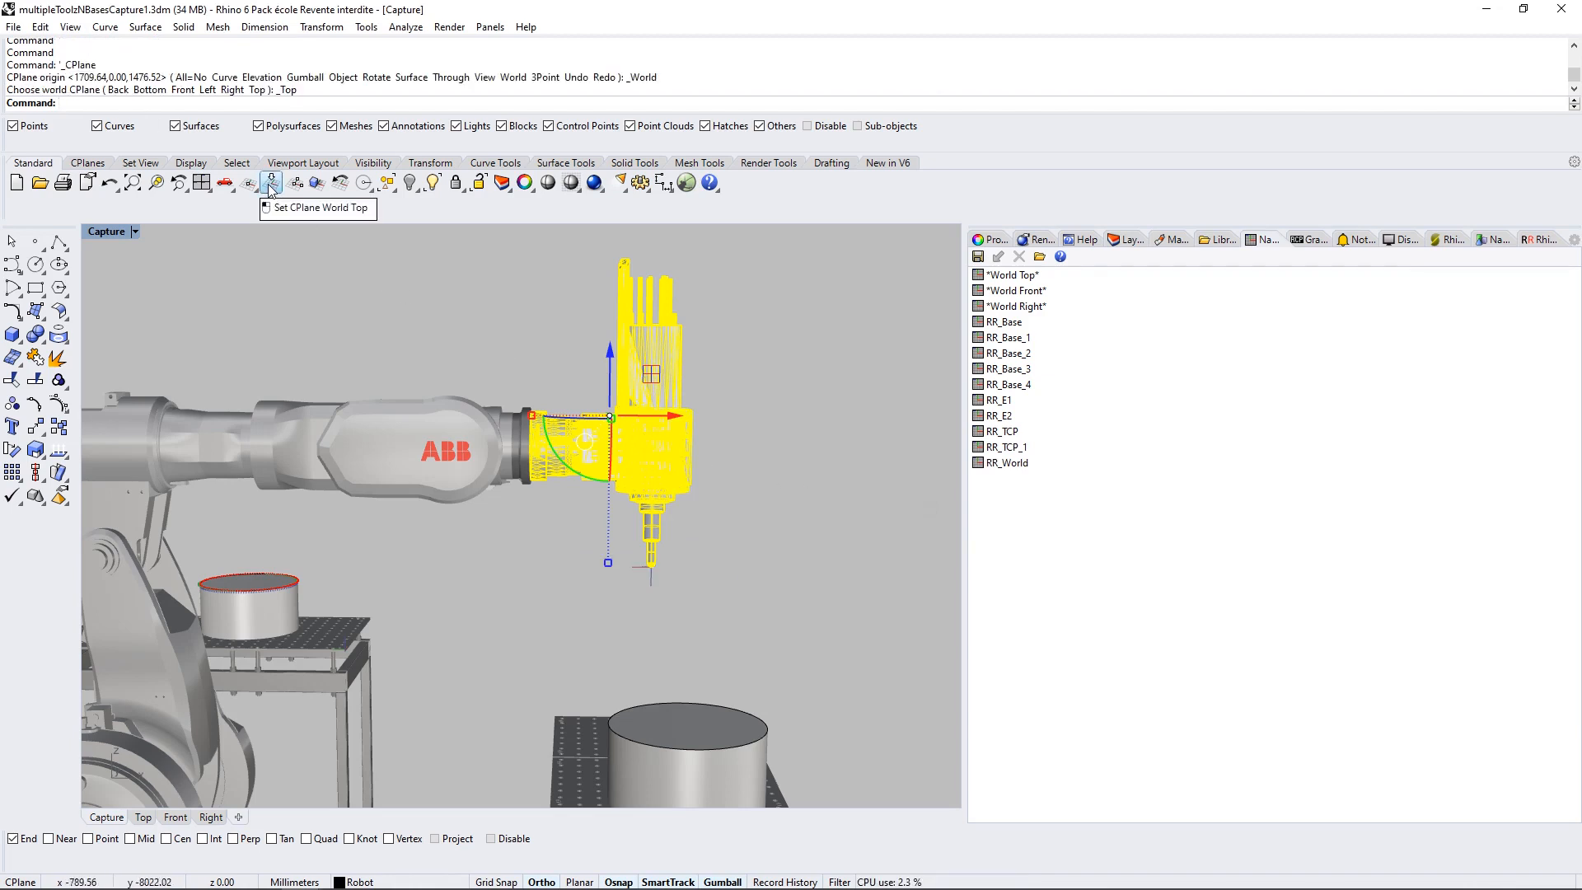
{"action": "left_click", "coordinate": [551, 323]}
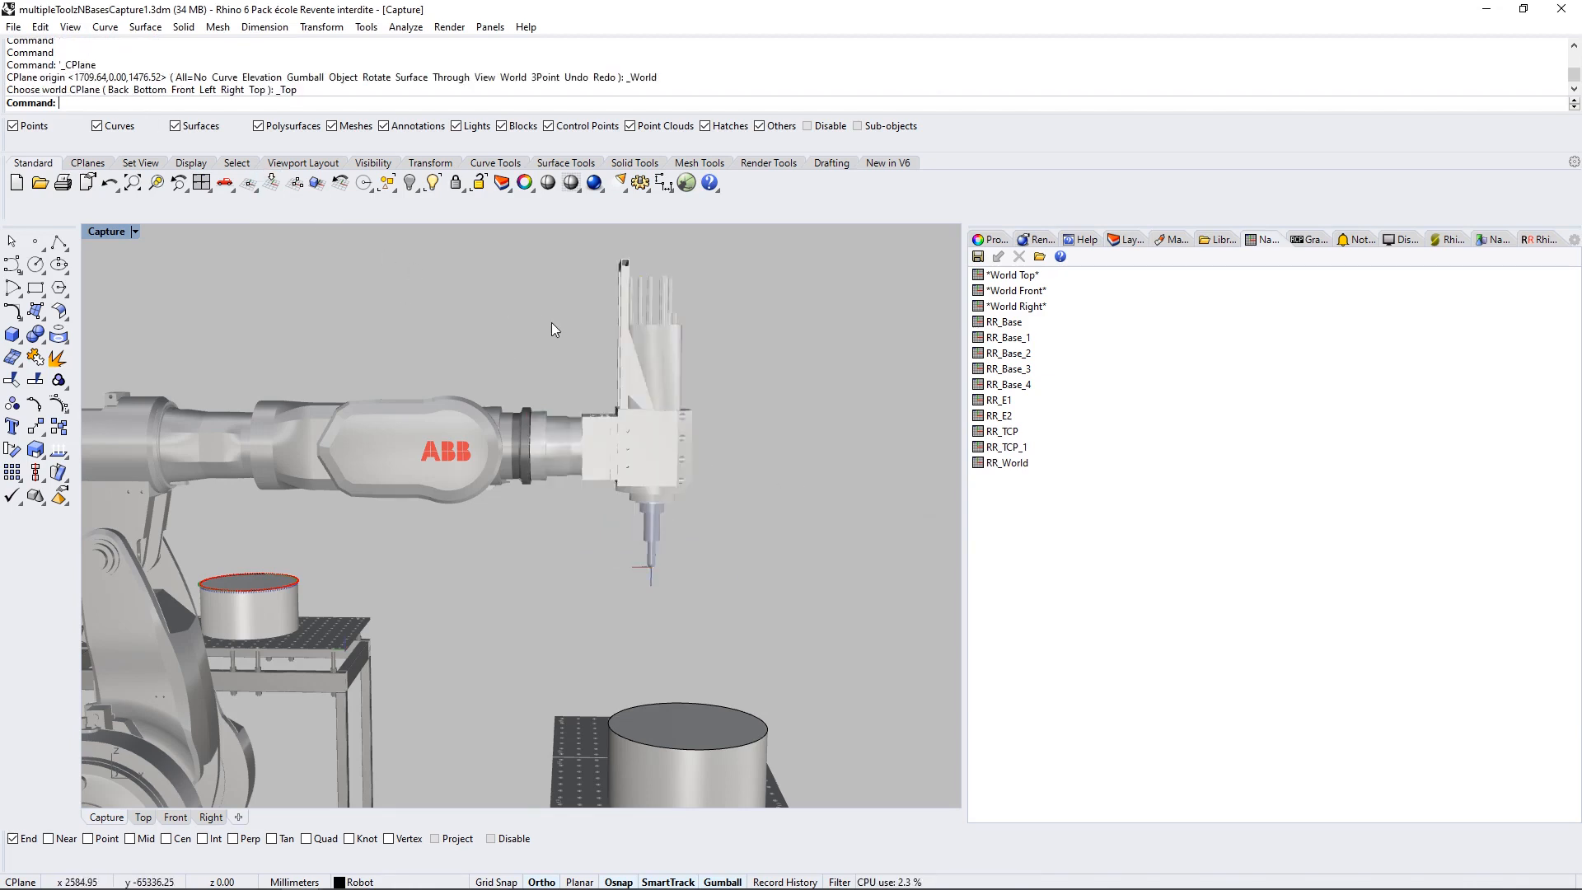
Explode the tool block and replace the bit at its lower end with the cutter from the clipboard.
{"action": "left_click", "coordinate": [656, 439]}
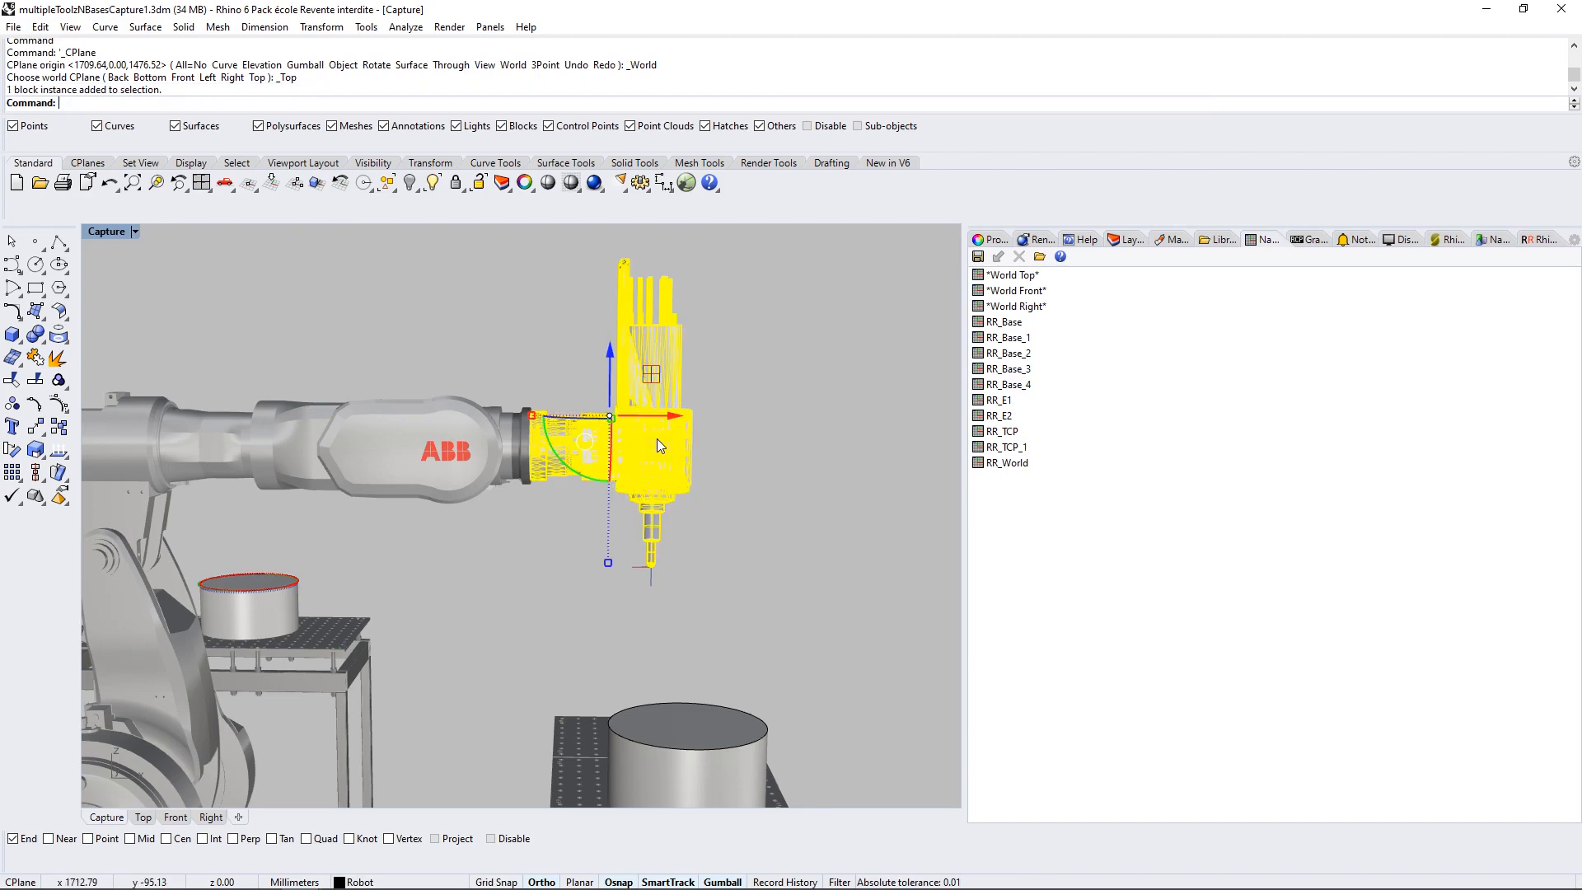
{"action": "left_click", "coordinate": [61, 357]}
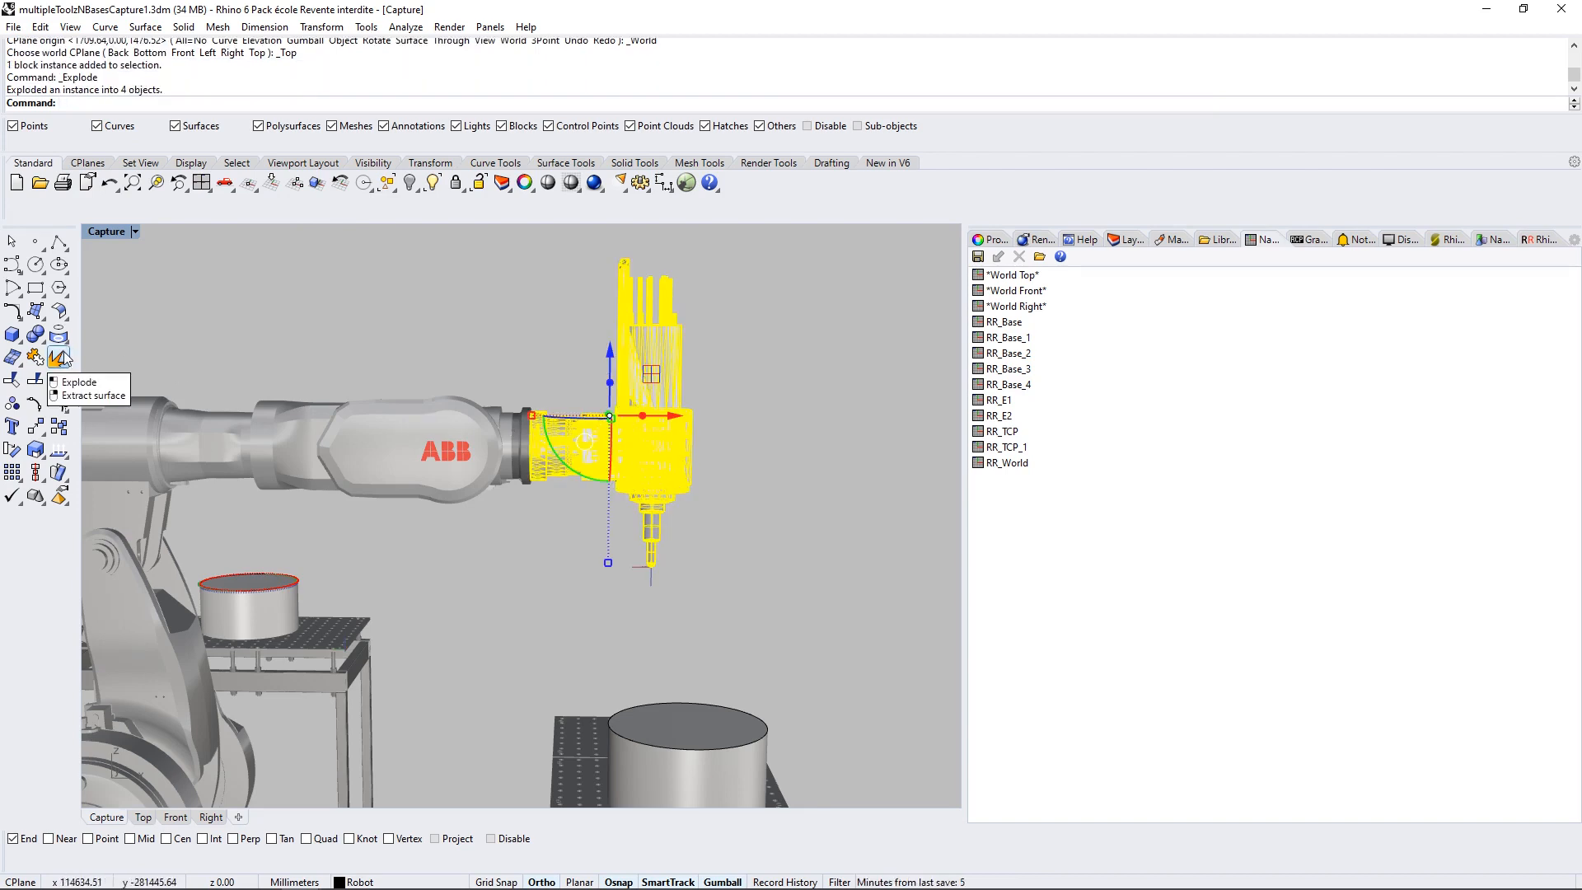
{"action": "left_click", "coordinate": [720, 496]}
{"action": "left_click", "coordinate": [658, 539]}
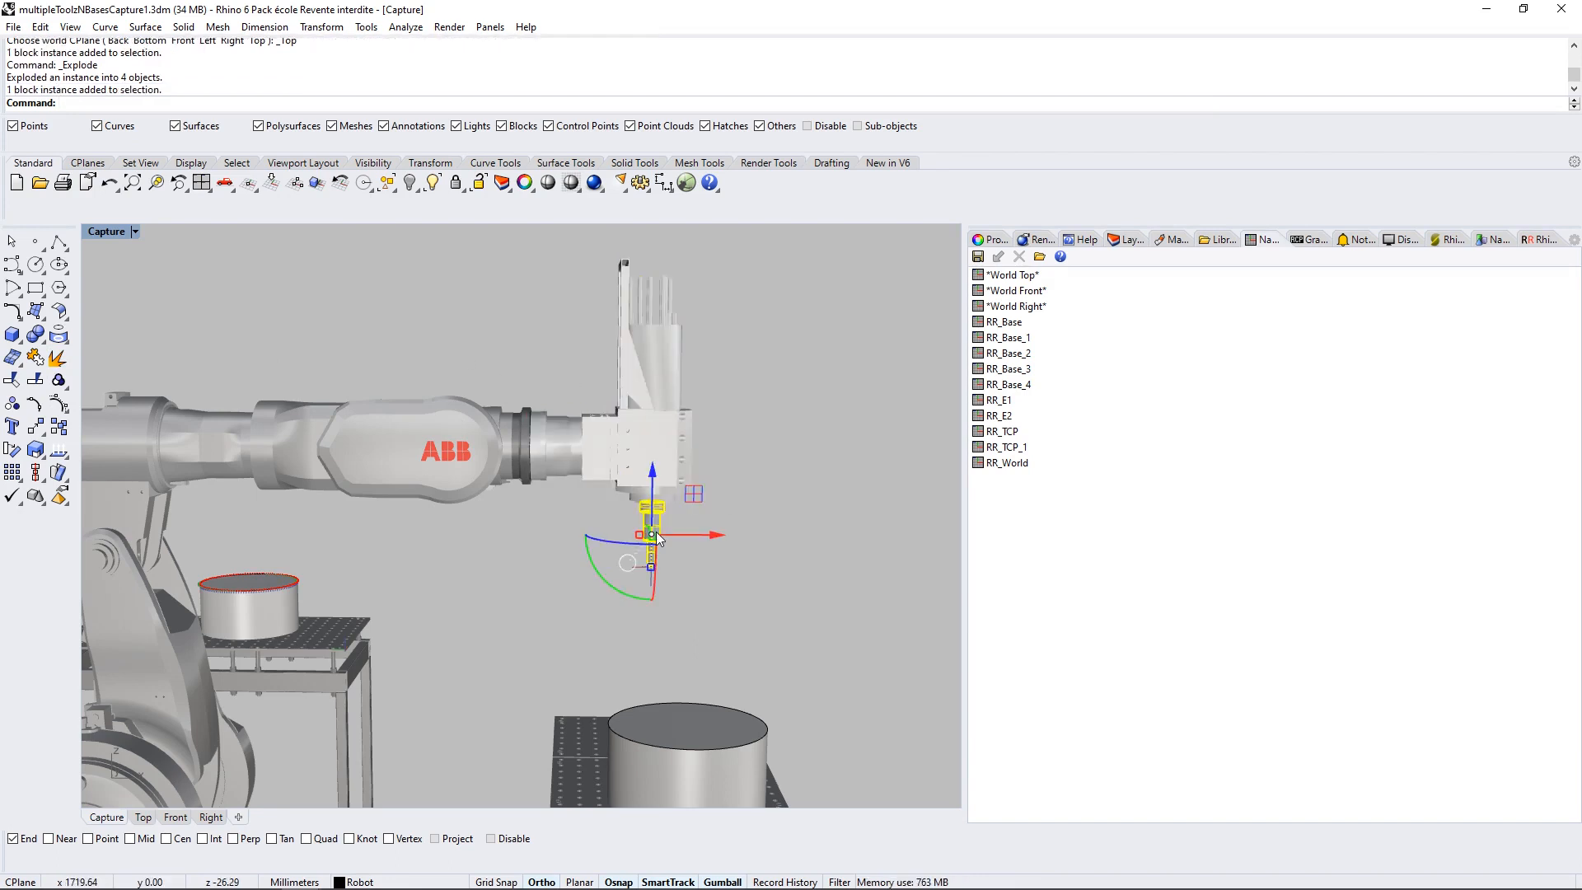
{"action": "key", "text": "Delete"}
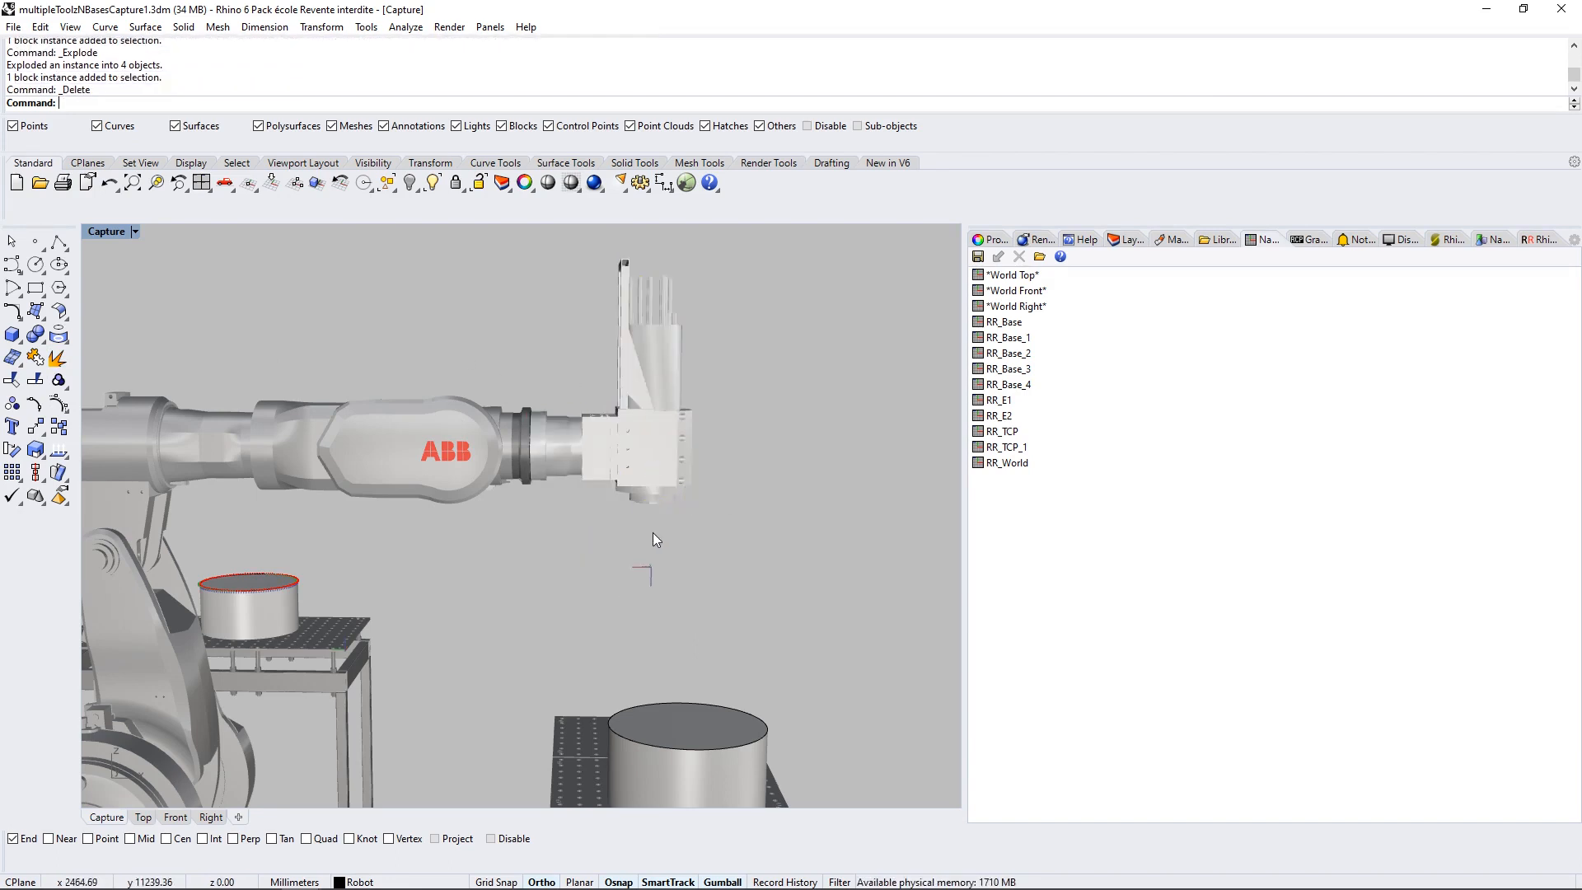
{"action": "key", "text": "ctrl+v"}
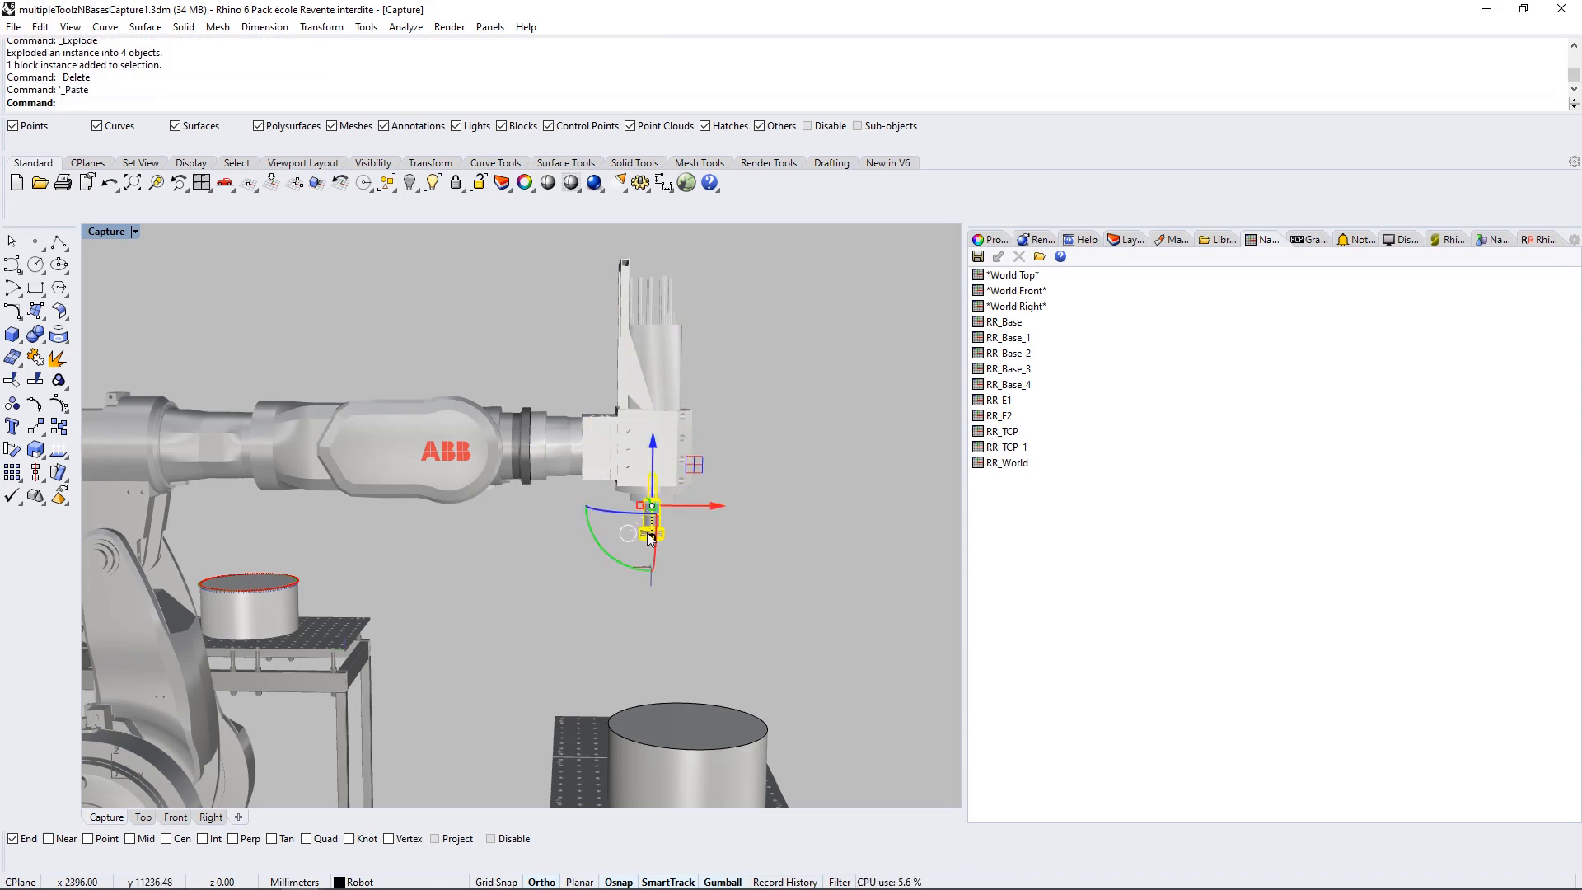
Group the spindle parts and the pasted cutter into a new RR_Tool block with base point 0.
{"action": "left_click_drag", "start_coordinate": [516, 244], "coordinate": [780, 559]}
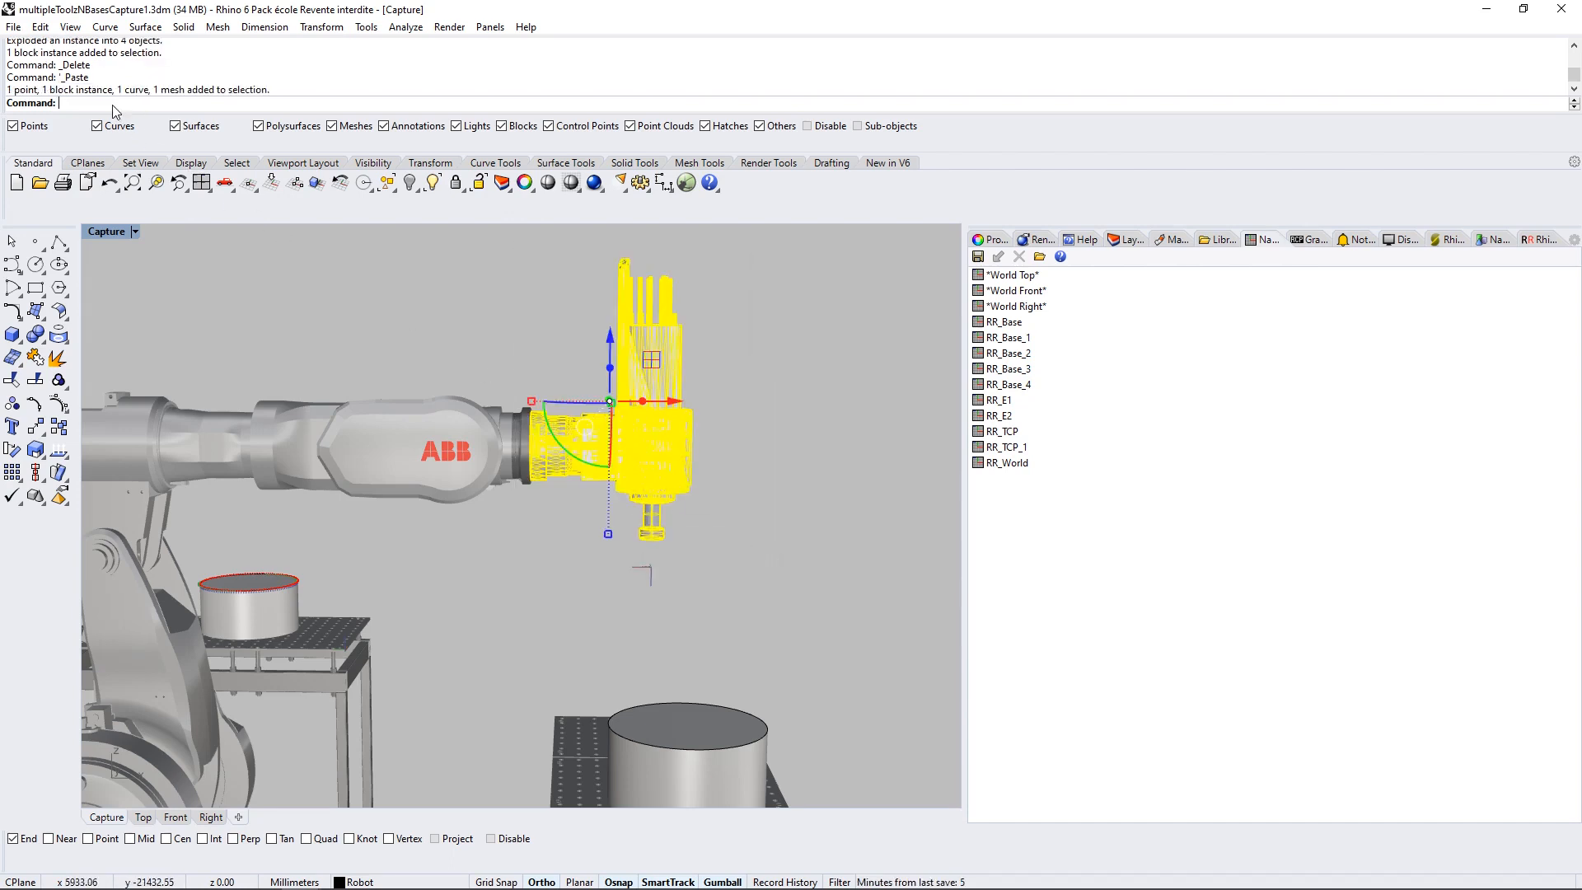
{"action": "type", "text": "B"}
{"action": "key", "text": "Return"}
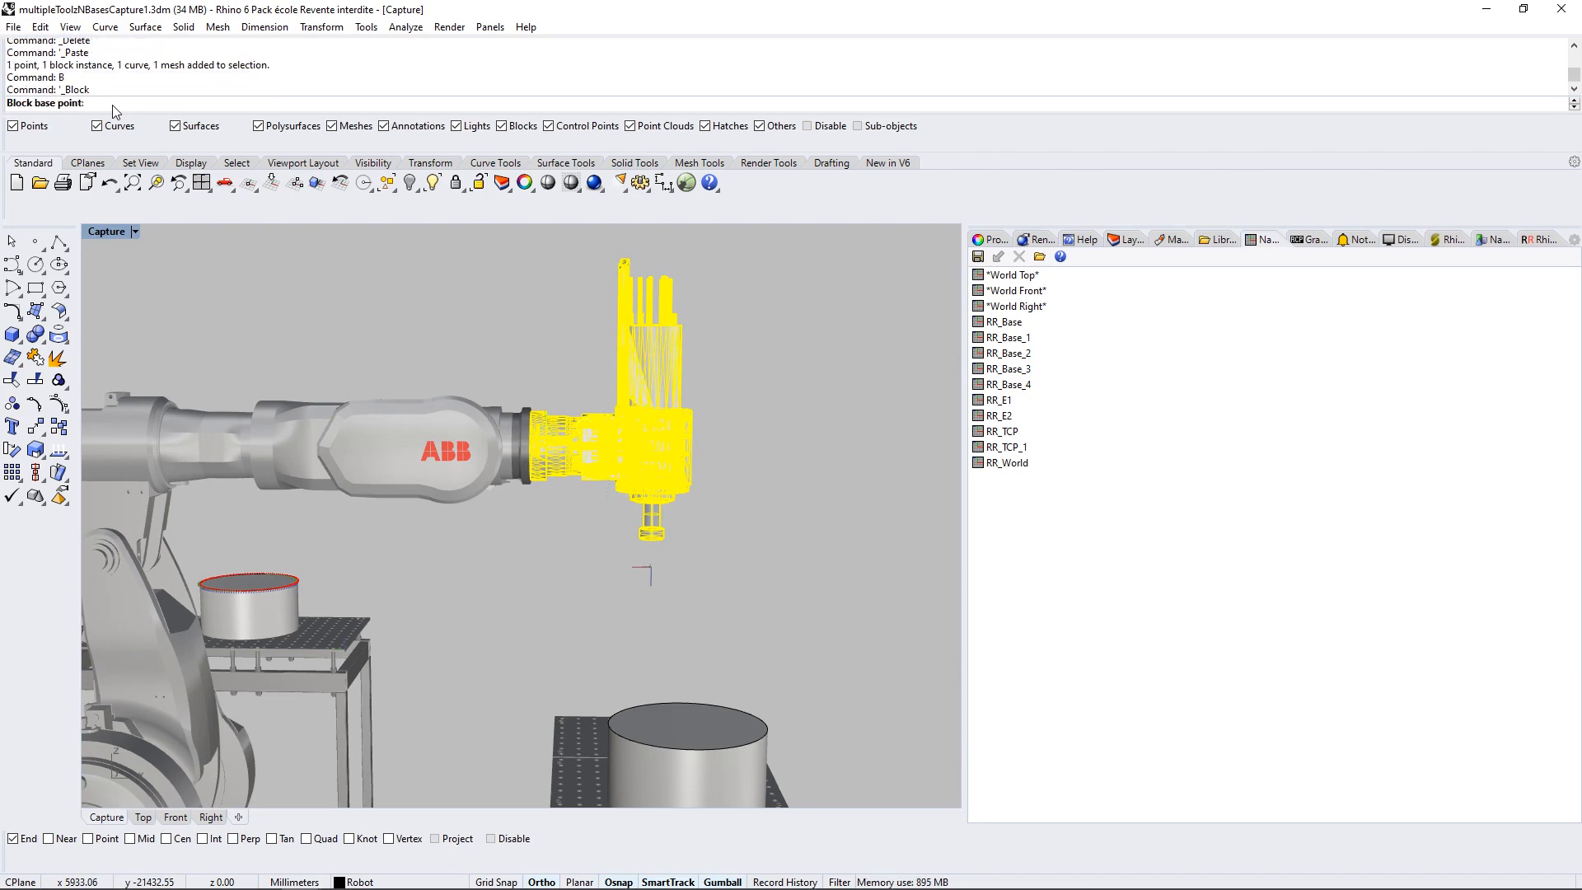
{"action": "type", "text": "0"}
{"action": "key", "text": "Return"}
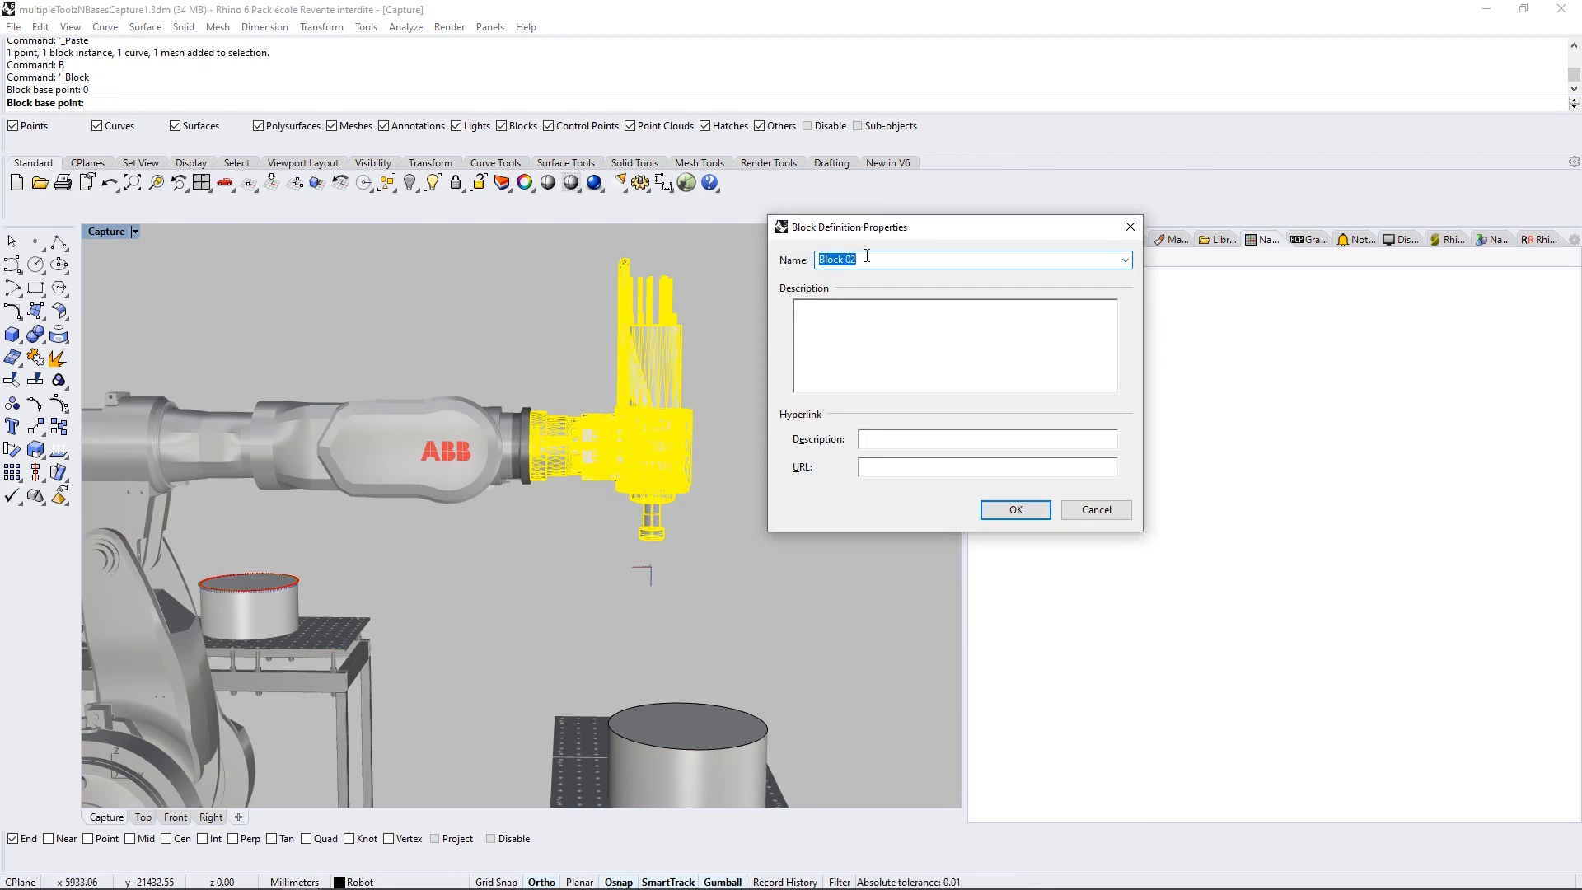
{"action": "type", "text": "RR_Tool"}
{"action": "key", "text": "Return"}
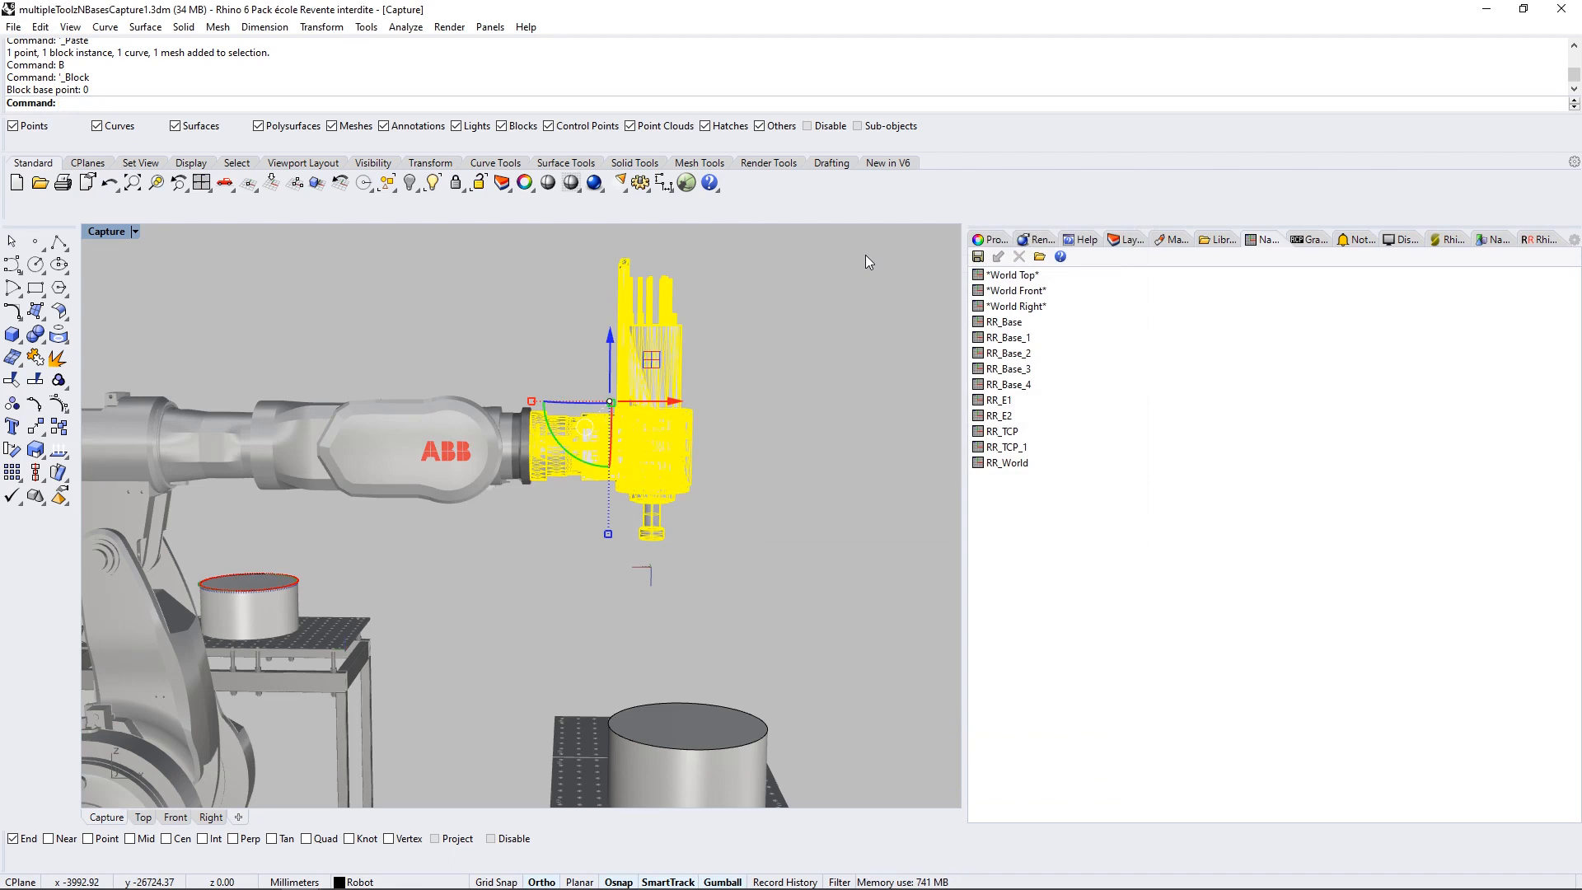
Restore the RR_TCP_1 construction plane and move its elevation by -76.59 mm to the lower end of the new cutter.
{"action": "left_click", "coordinate": [999, 449]}
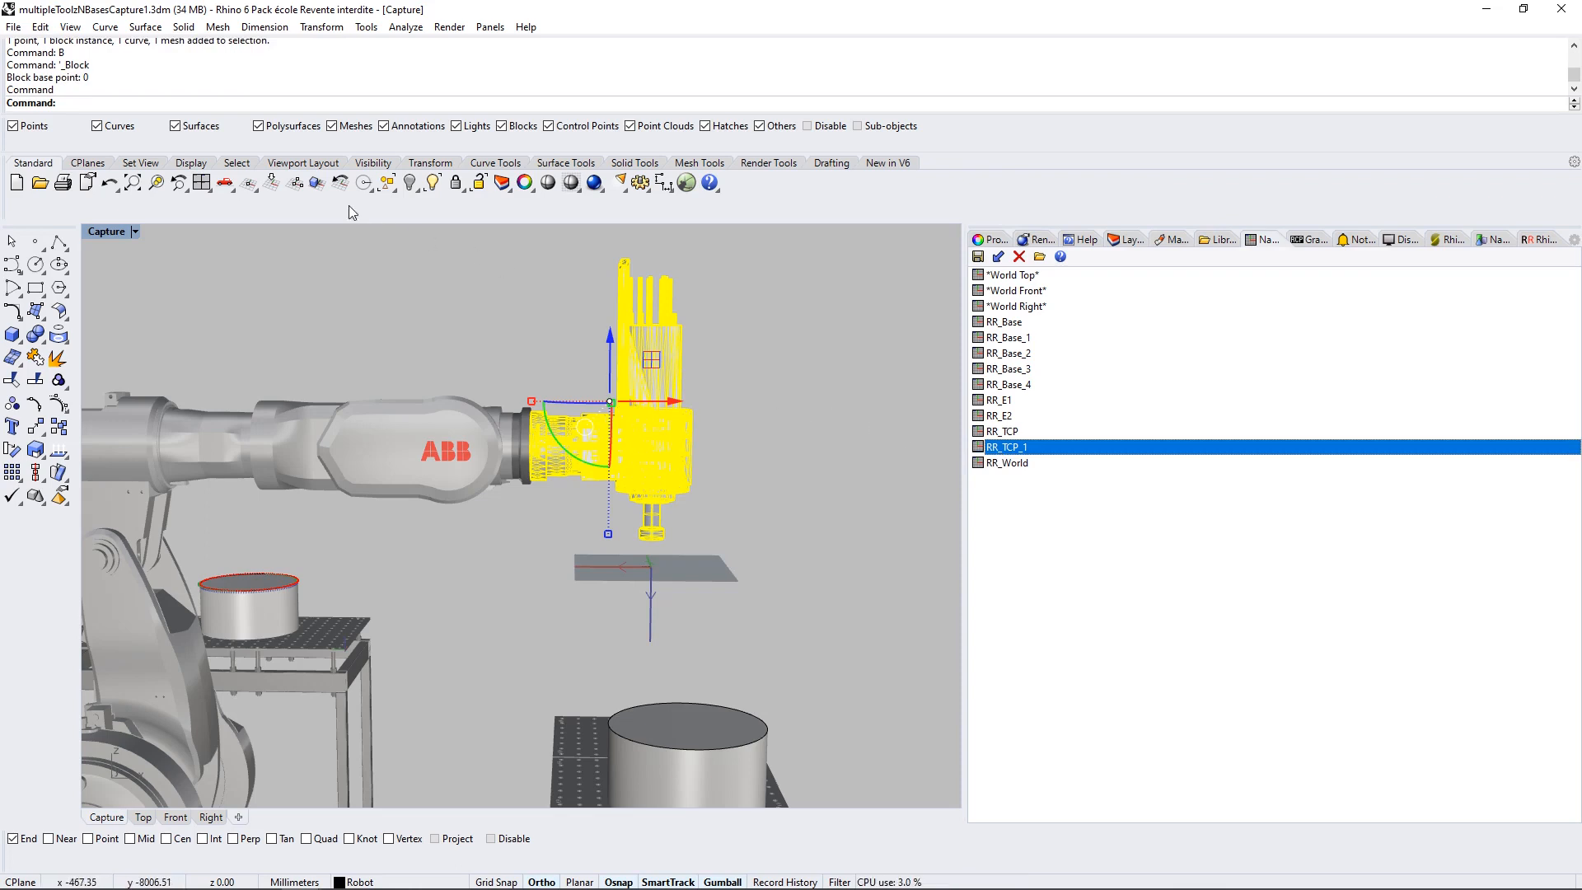
{"action": "left_click_drag", "start_coordinate": [250, 187], "coordinate": [274, 214]}
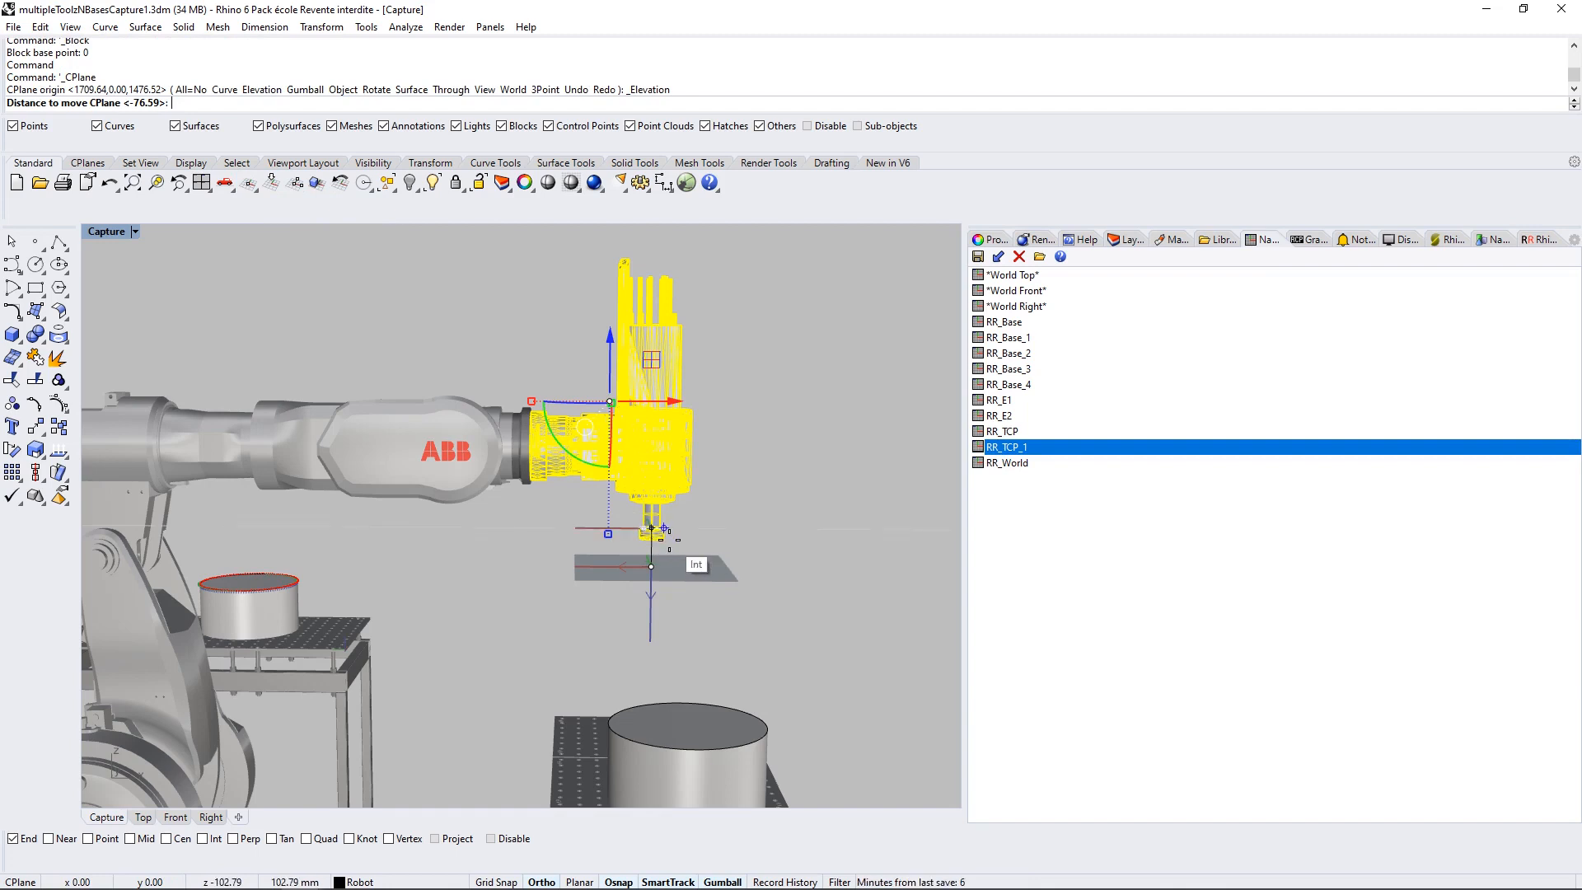
{"action": "scroll", "coordinate": [659, 531], "scroll_direction": "up", "scroll_amount": 3}
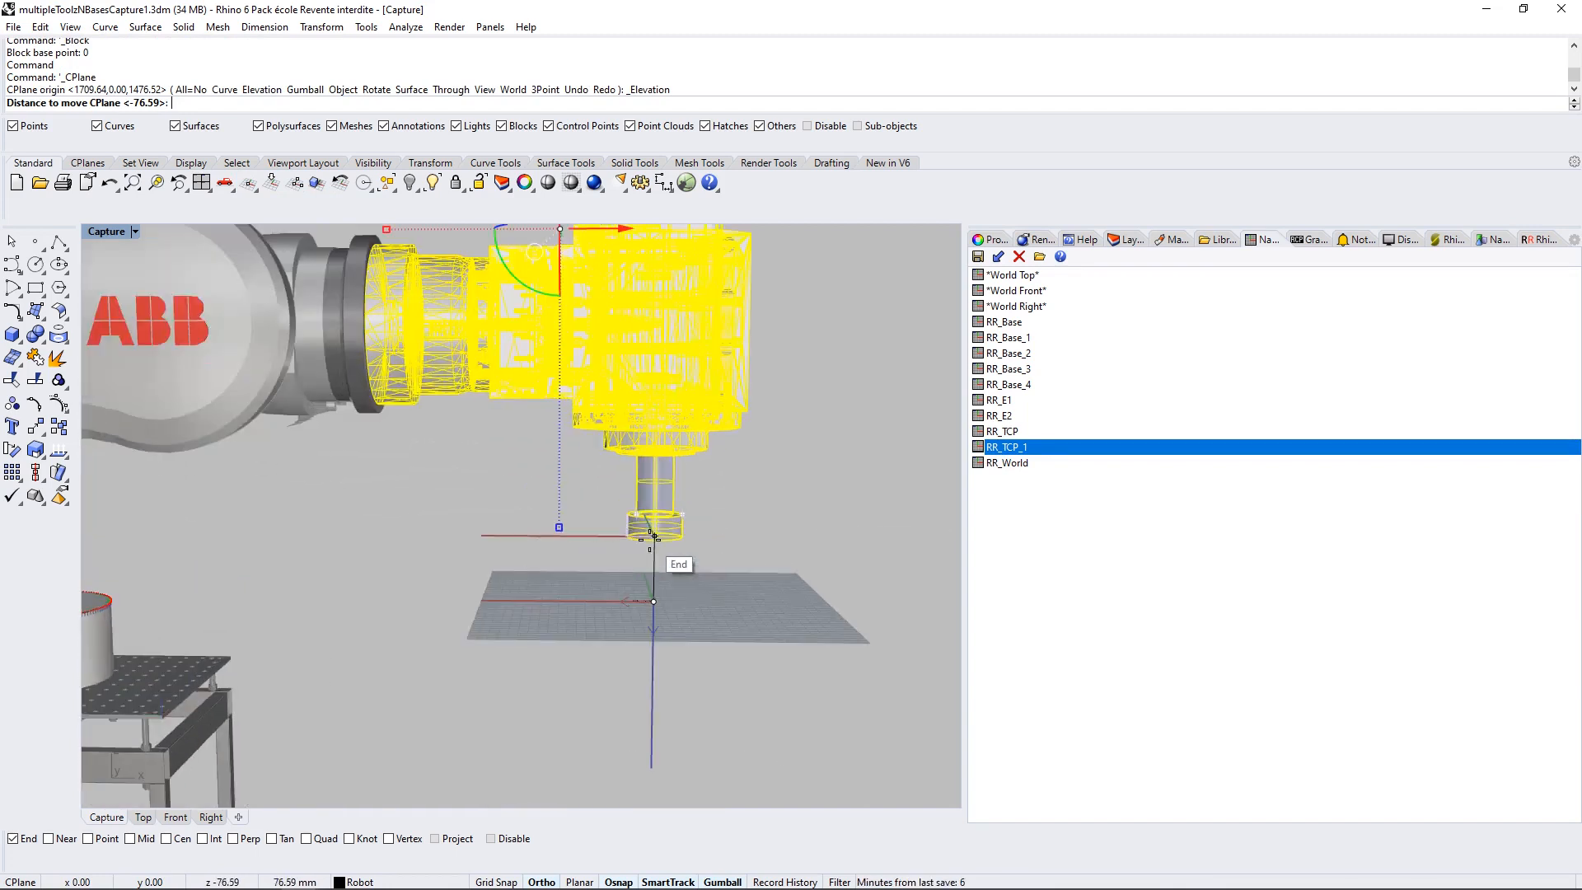
{"action": "left_click", "coordinate": [653, 535]}
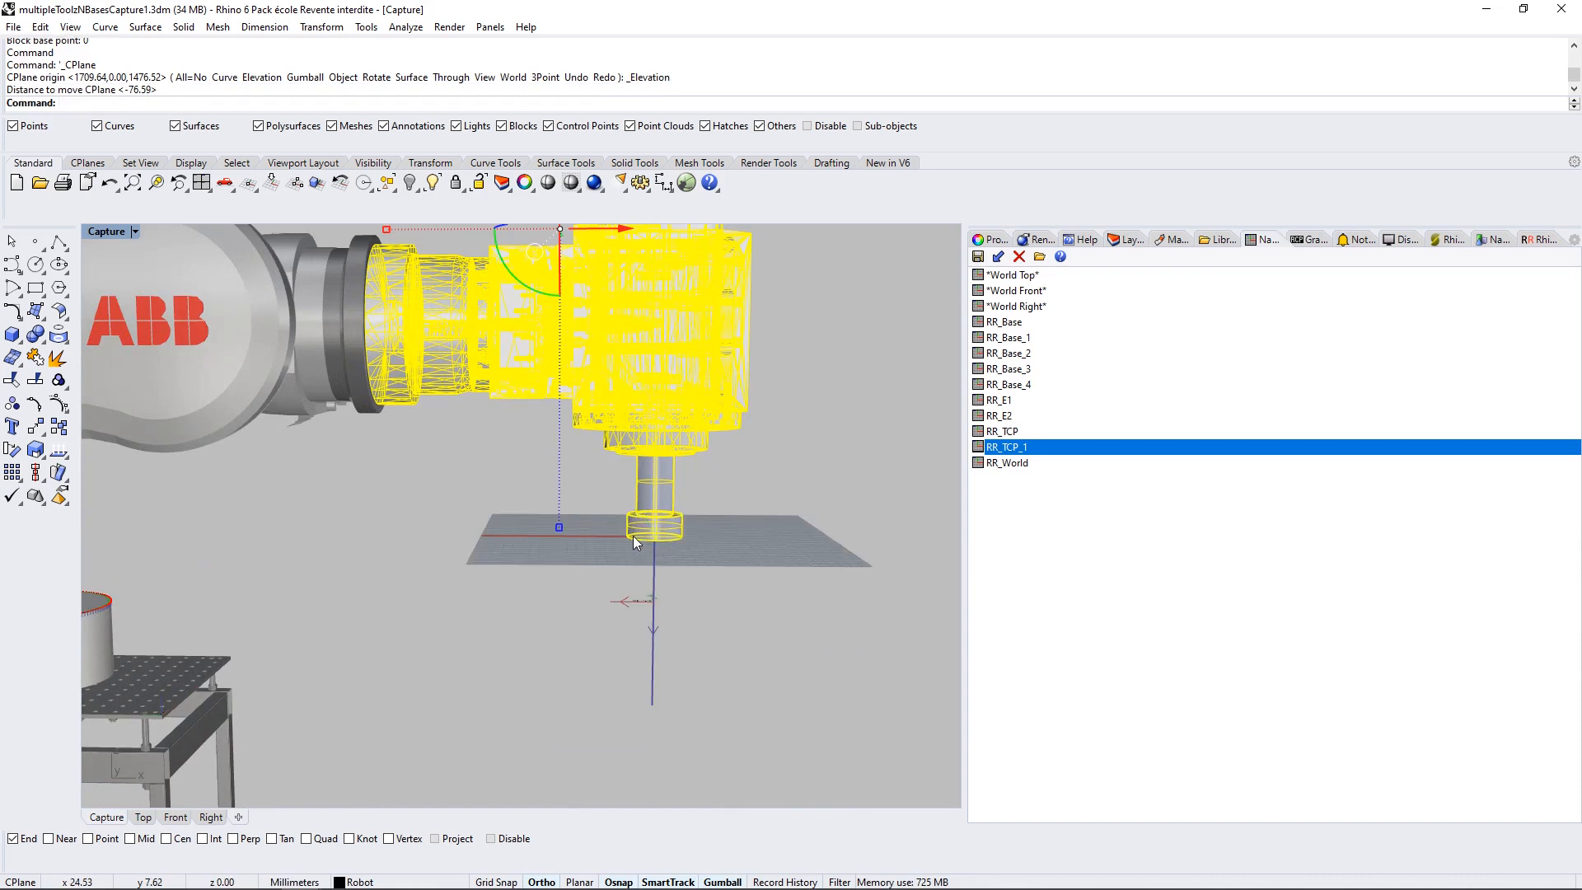
{"action": "scroll", "coordinate": [657, 537], "scroll_direction": "down", "scroll_amount": 2}
{"action": "scroll", "coordinate": [658, 537], "scroll_direction": "down", "scroll_amount": 2}
Save the current construction plane as a named plane RR_TCP_2, return the construction plane to World Top and deselect the tool.
{"action": "right_click", "coordinate": [1037, 553]}
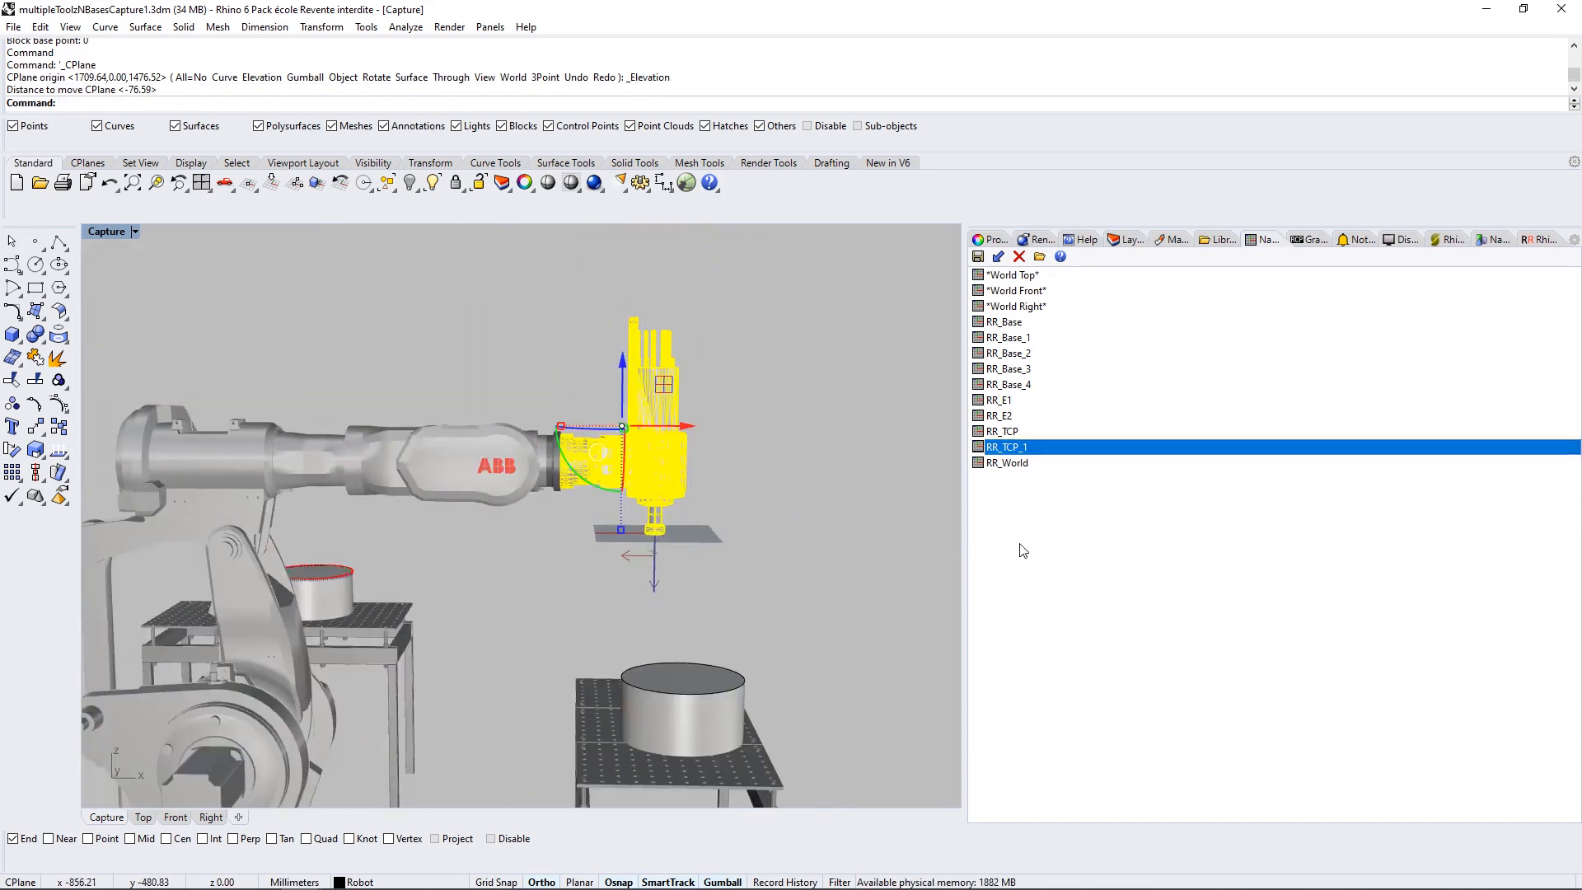
{"action": "left_click", "coordinate": [1053, 590]}
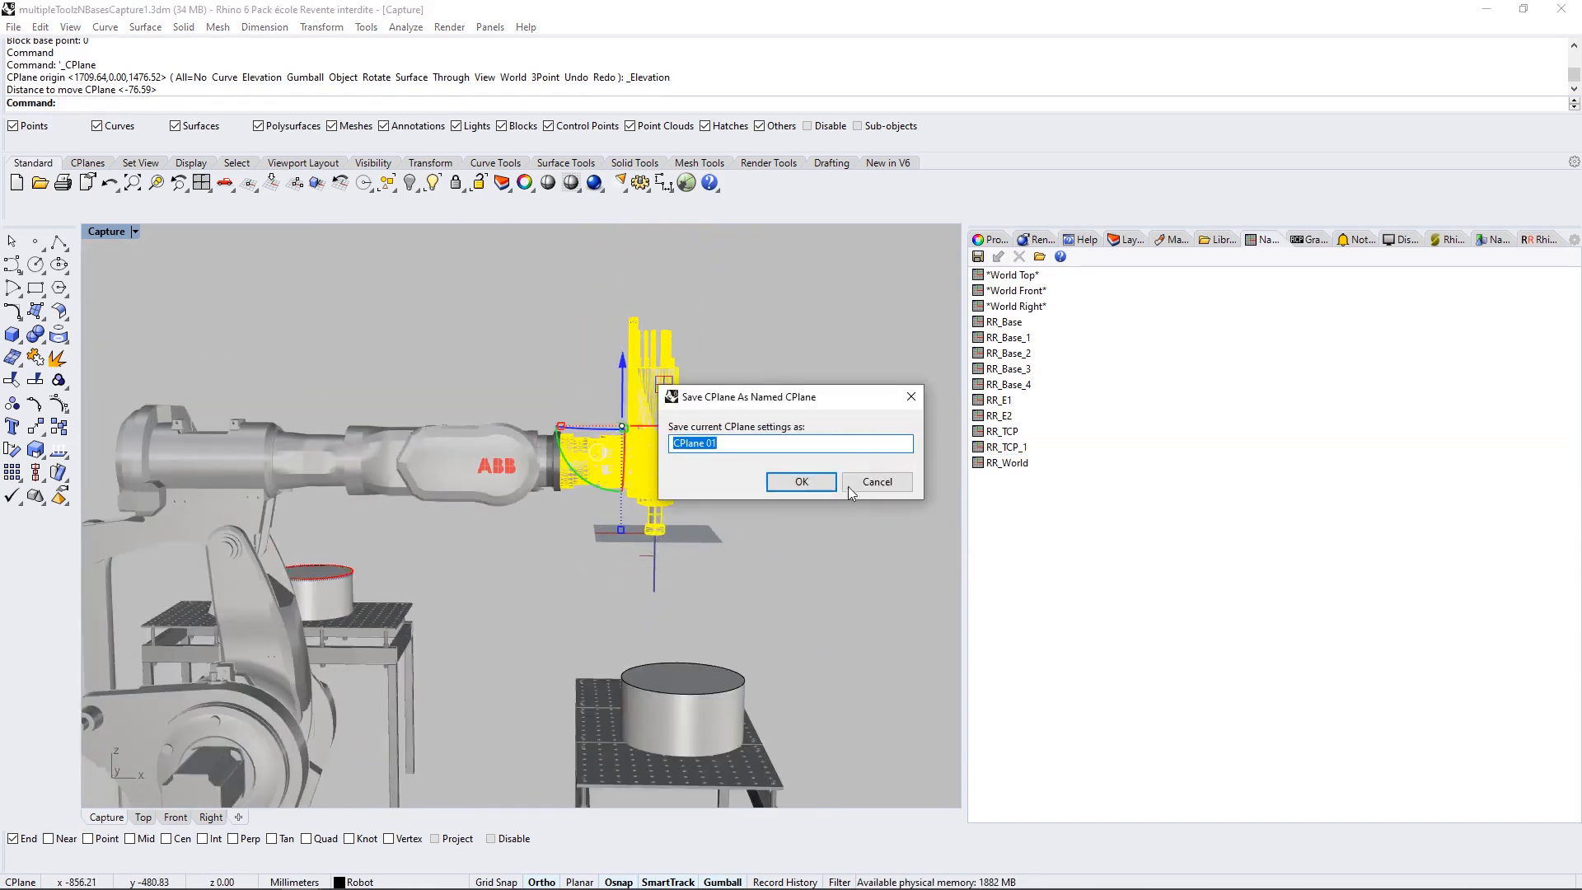
{"action": "type", "text": "RR_TCP_2"}
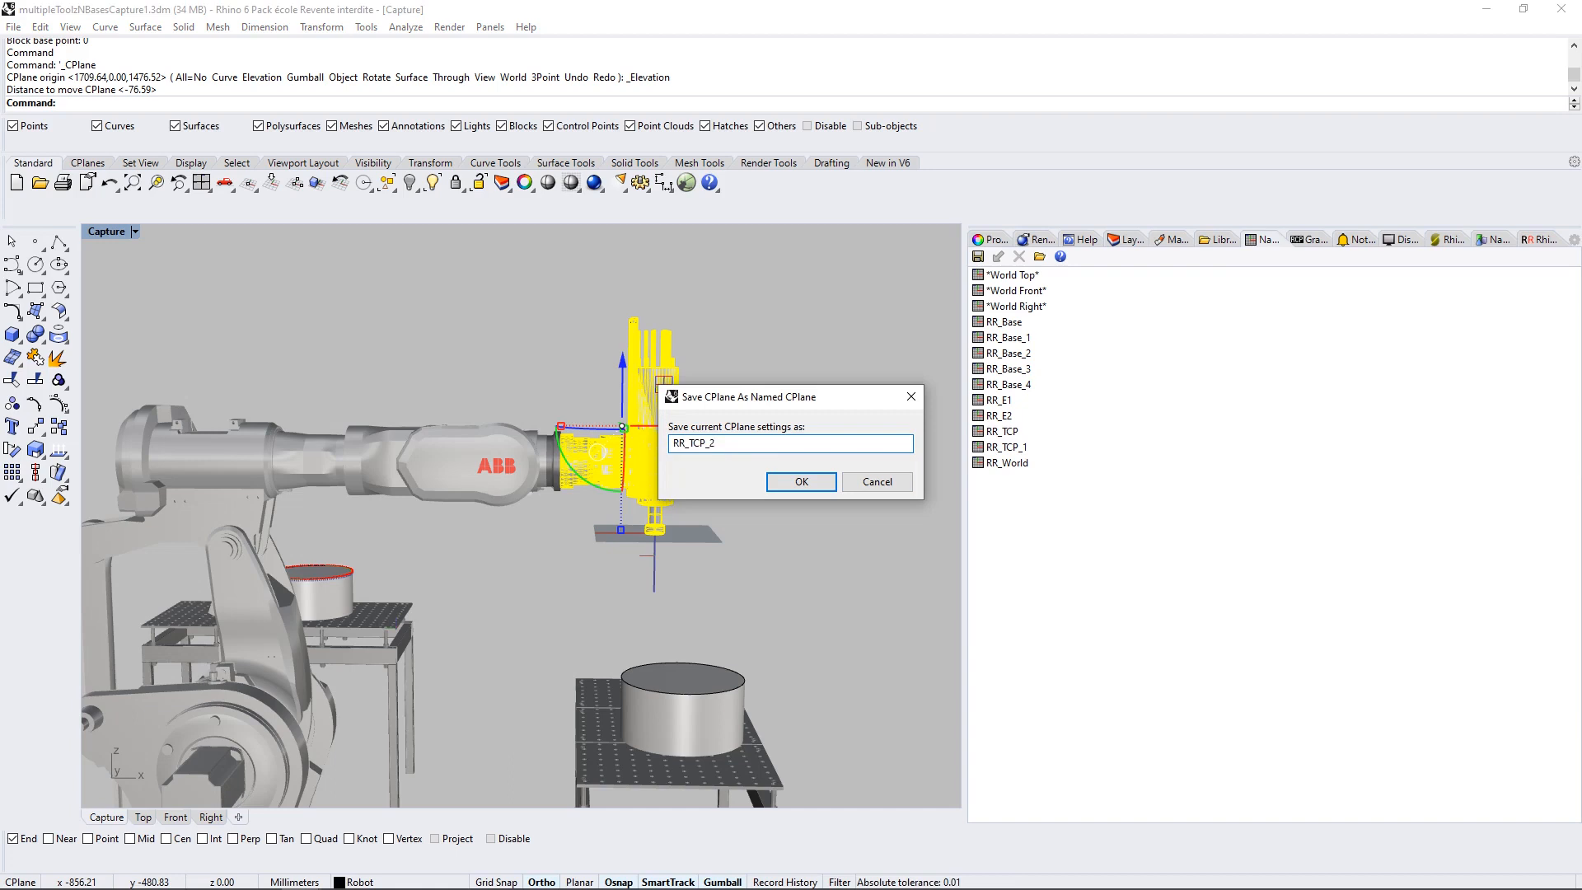
{"action": "left_click", "coordinate": [795, 485]}
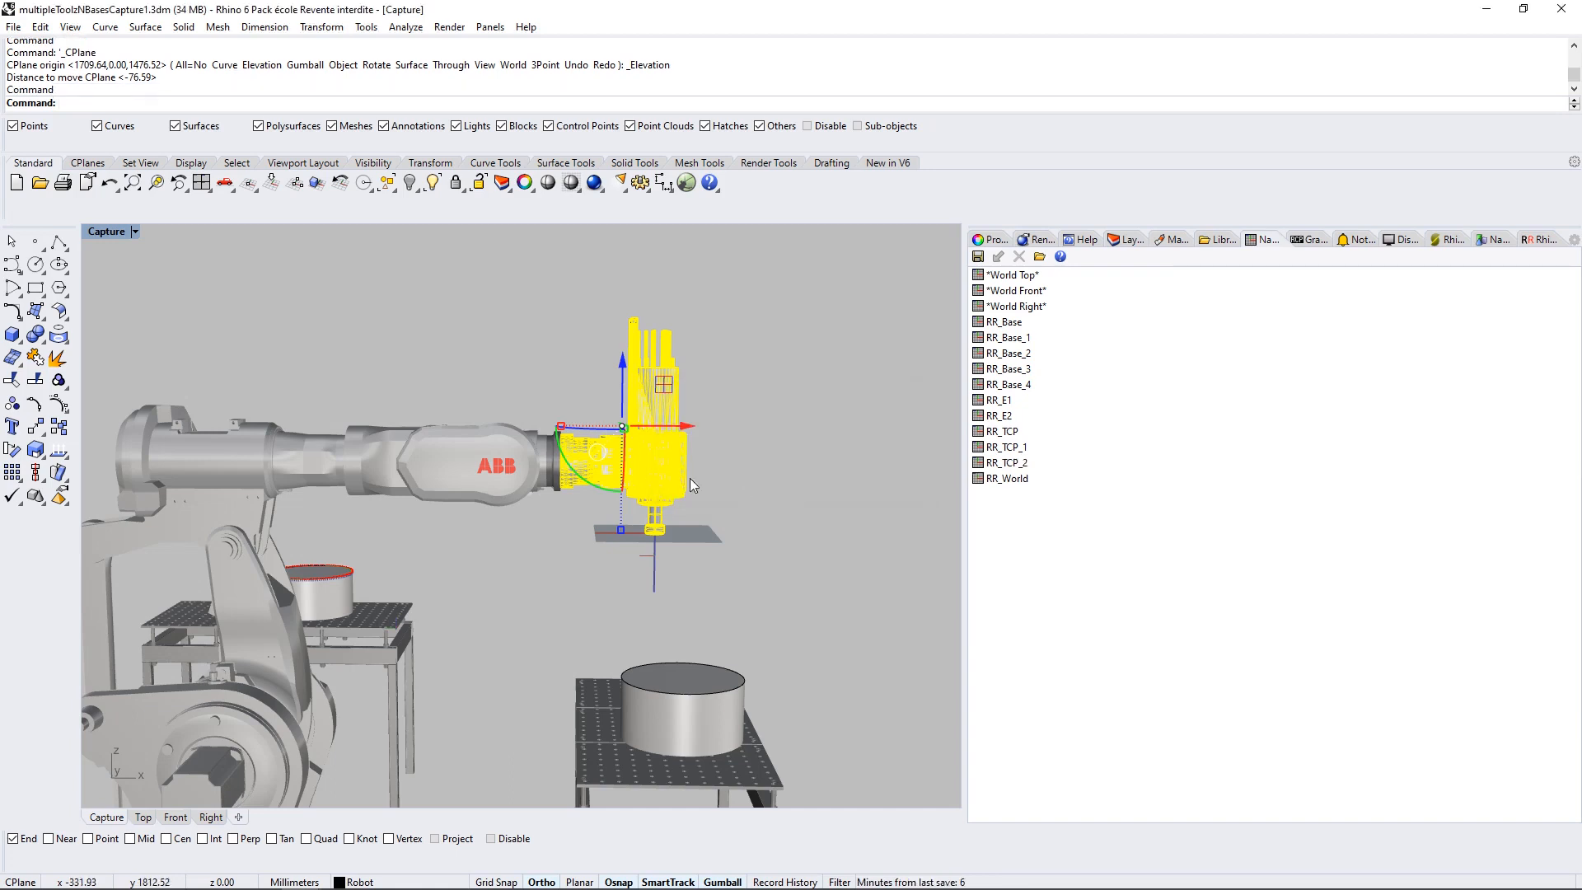
{"action": "left_click", "coordinate": [268, 182]}
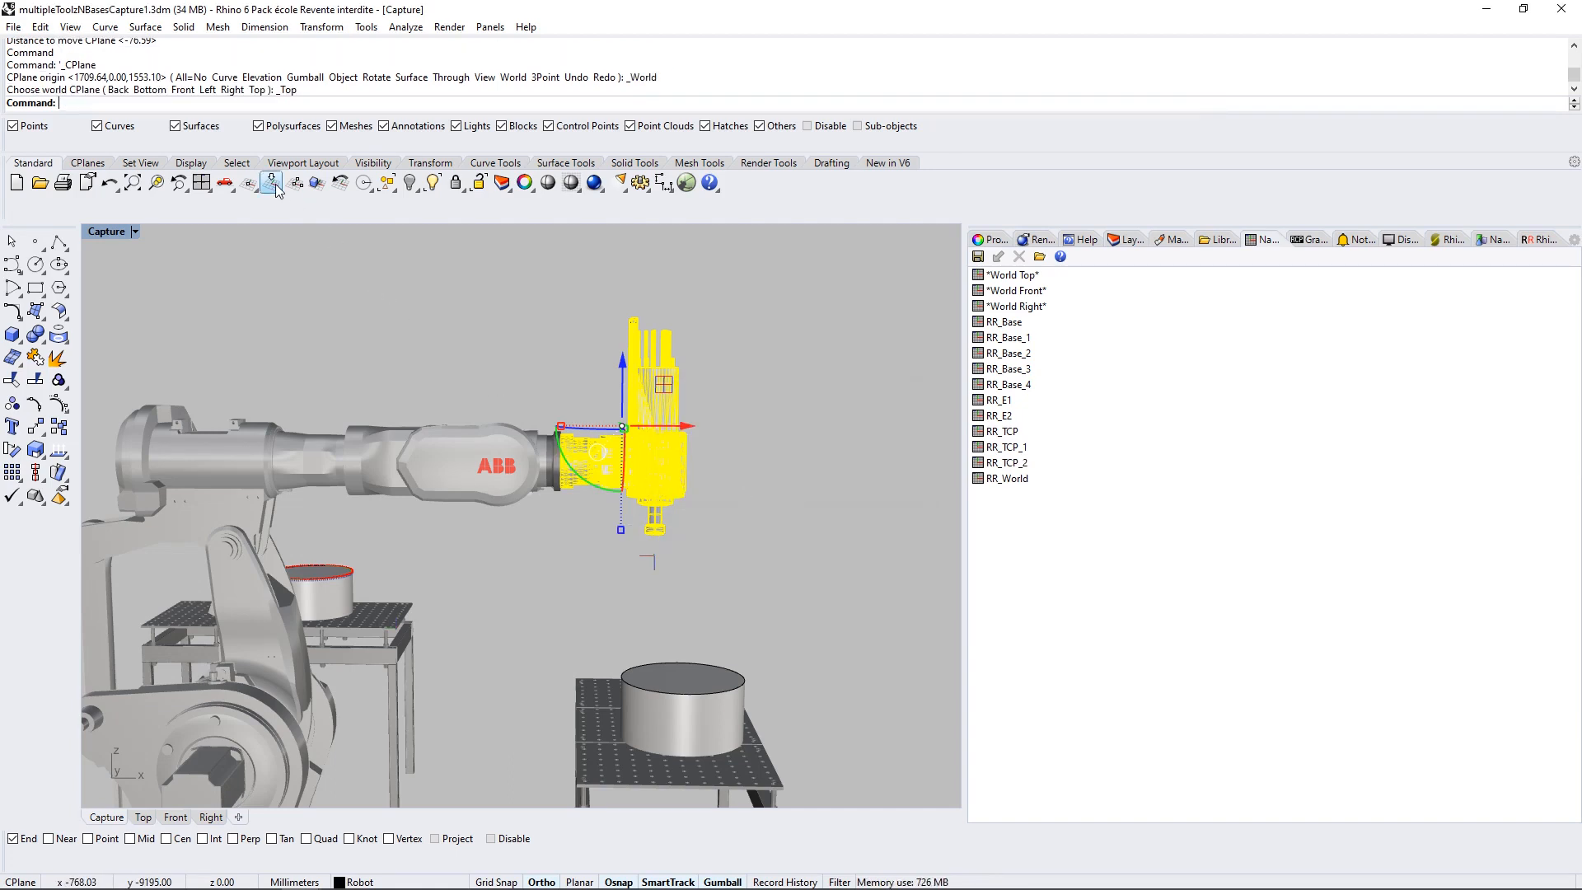
{"action": "left_click", "coordinate": [788, 473]}
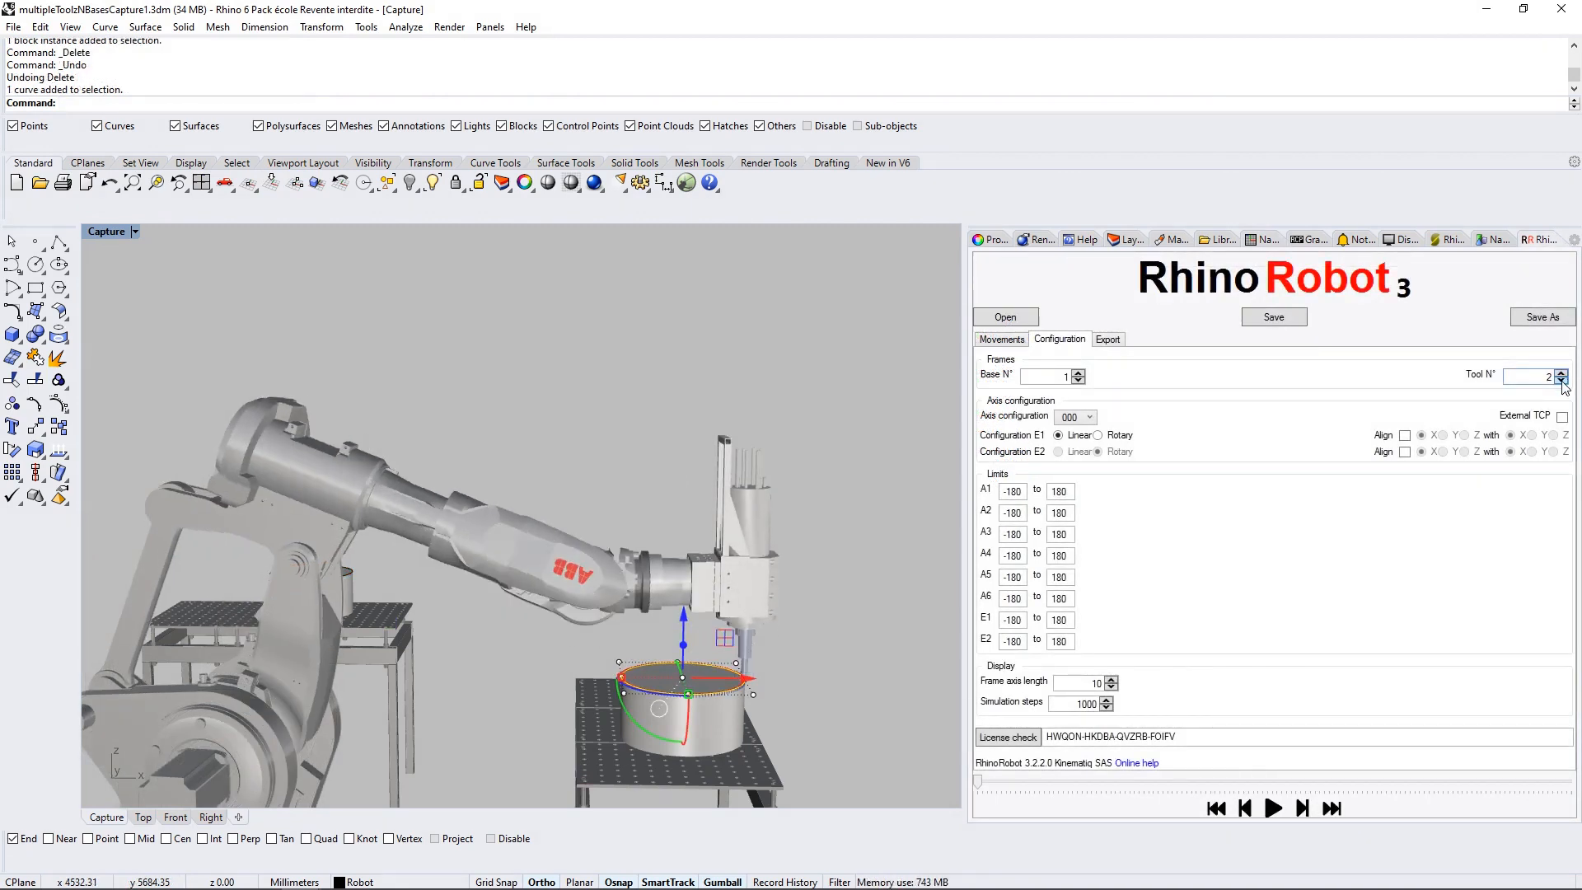
Set the tool number to 2 for the circular path on base 1 and preview the robot's simulation with it.
{"action": "left_click", "coordinate": [1561, 372]}
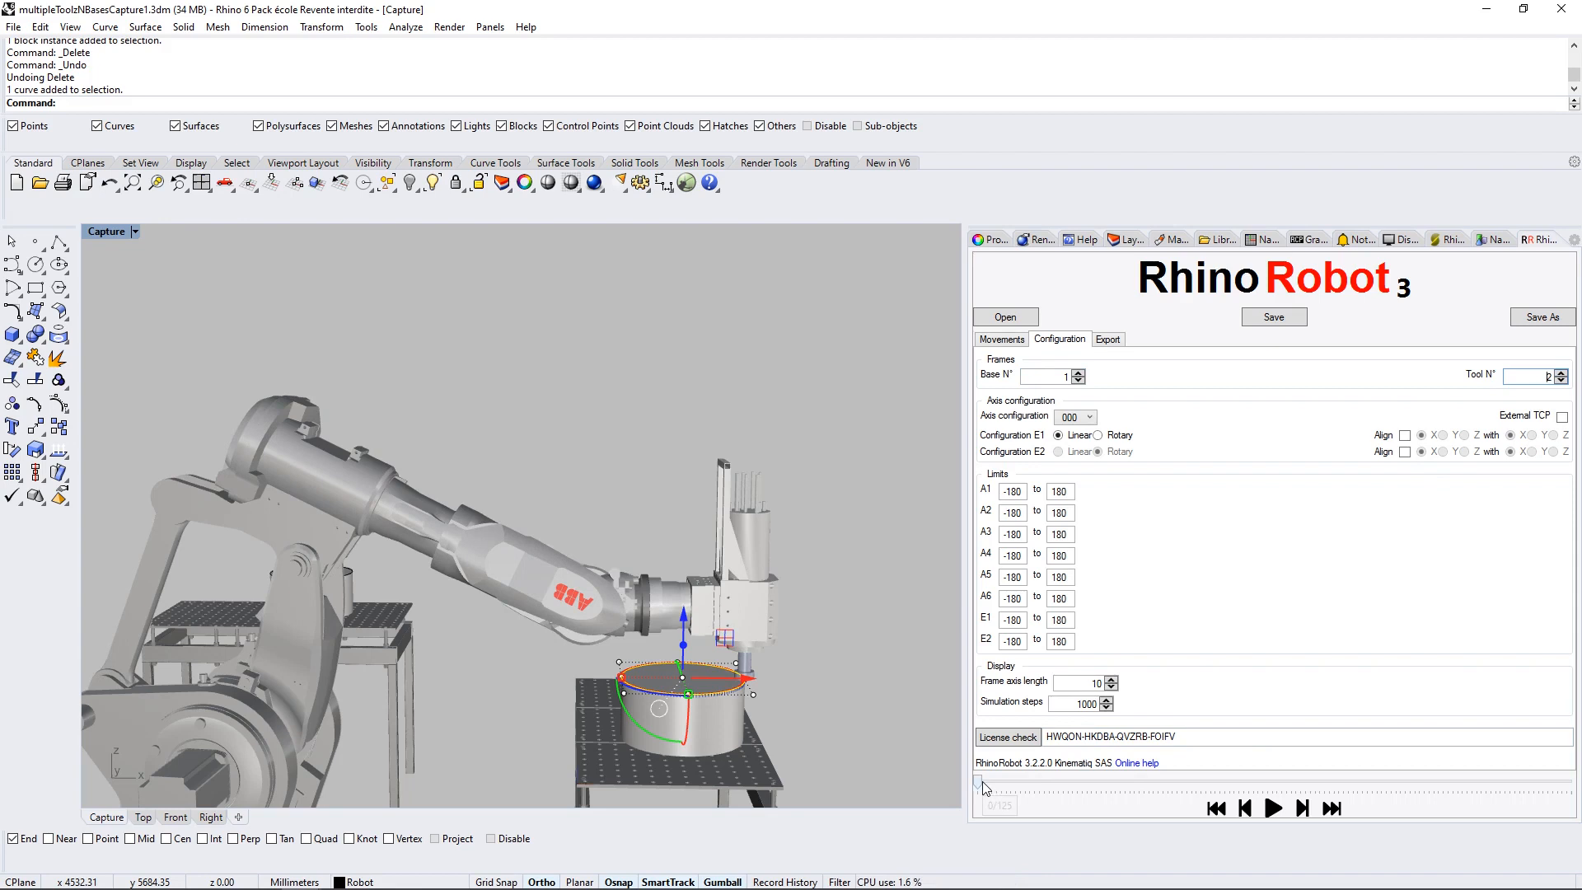
{"action": "left_click_drag", "start_coordinate": [982, 782], "coordinate": [508, 740]}
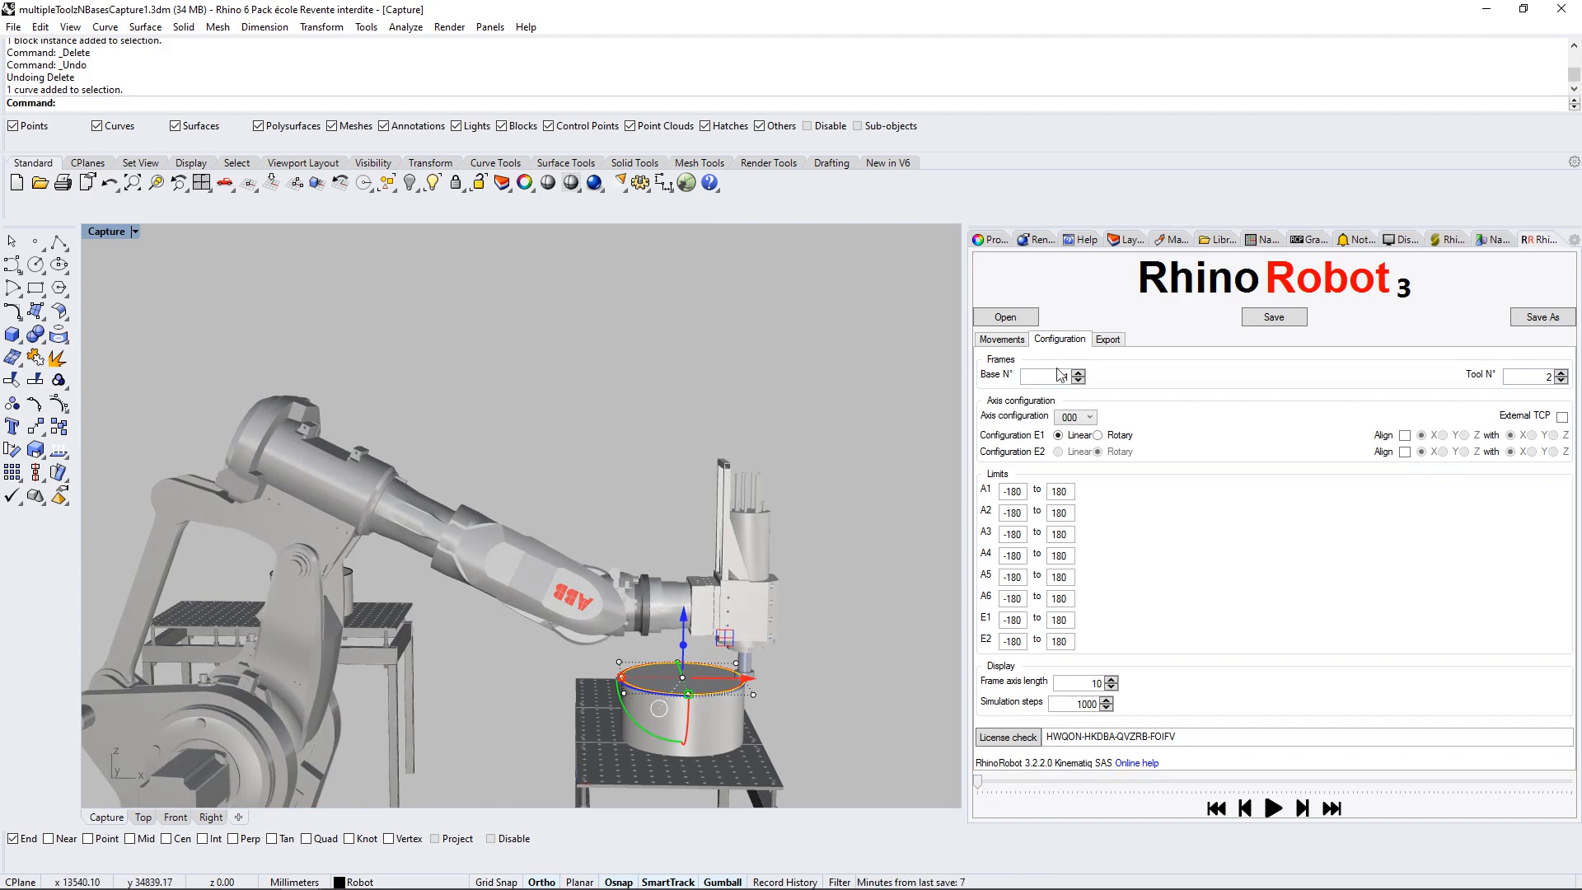
Export the robot program to C:\RhinoRobot\progB2T1.prg and check the exported file in its folder.
{"action": "left_click", "coordinate": [1106, 340]}
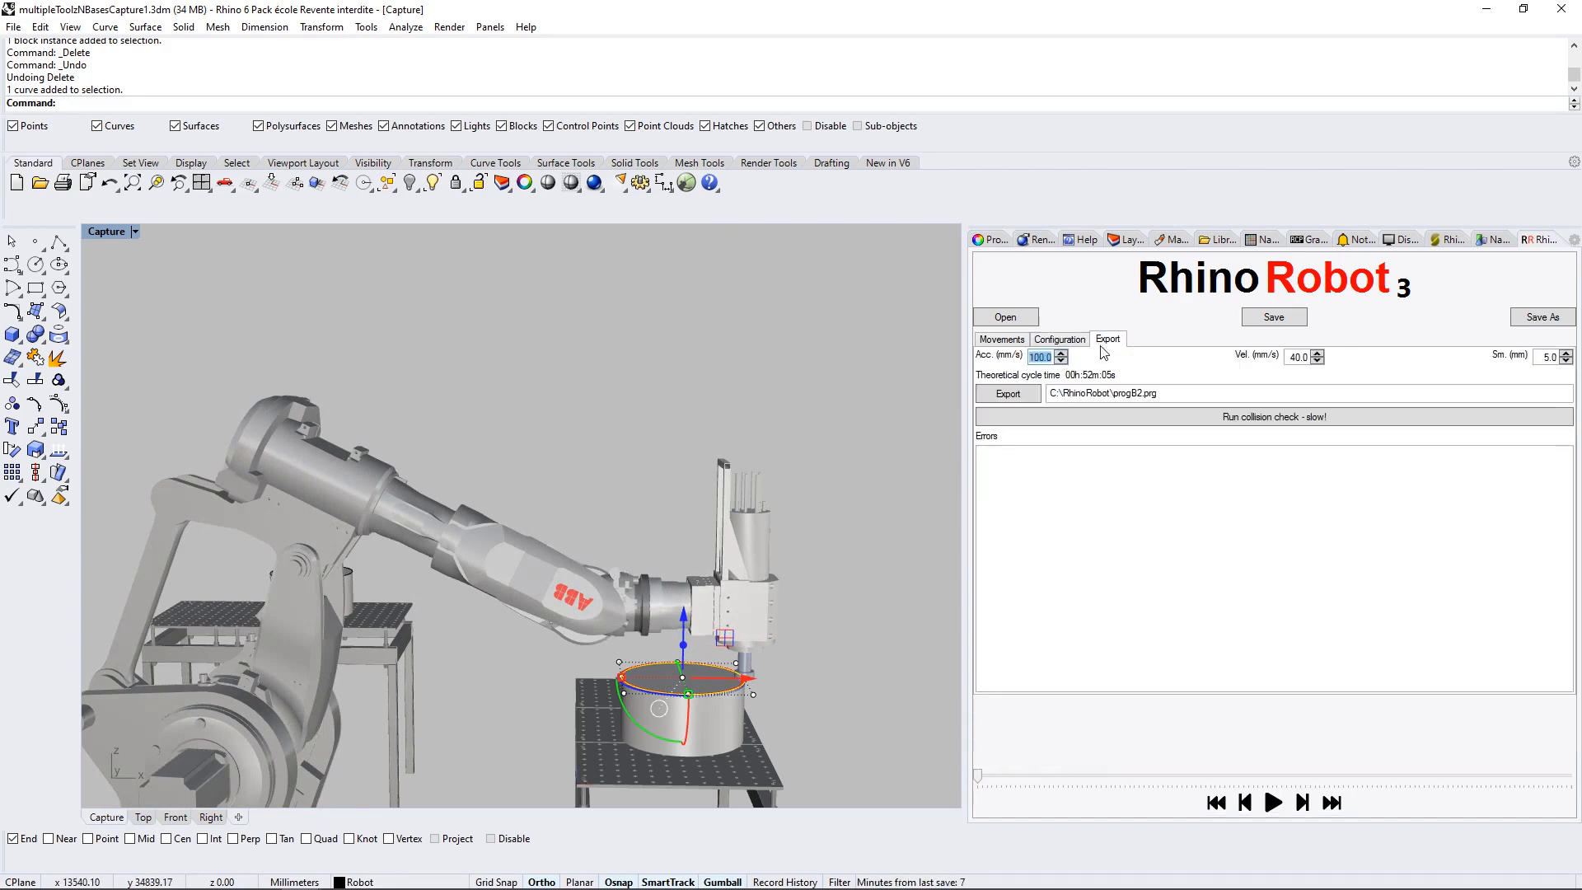
{"action": "left_click", "coordinate": [1144, 394]}
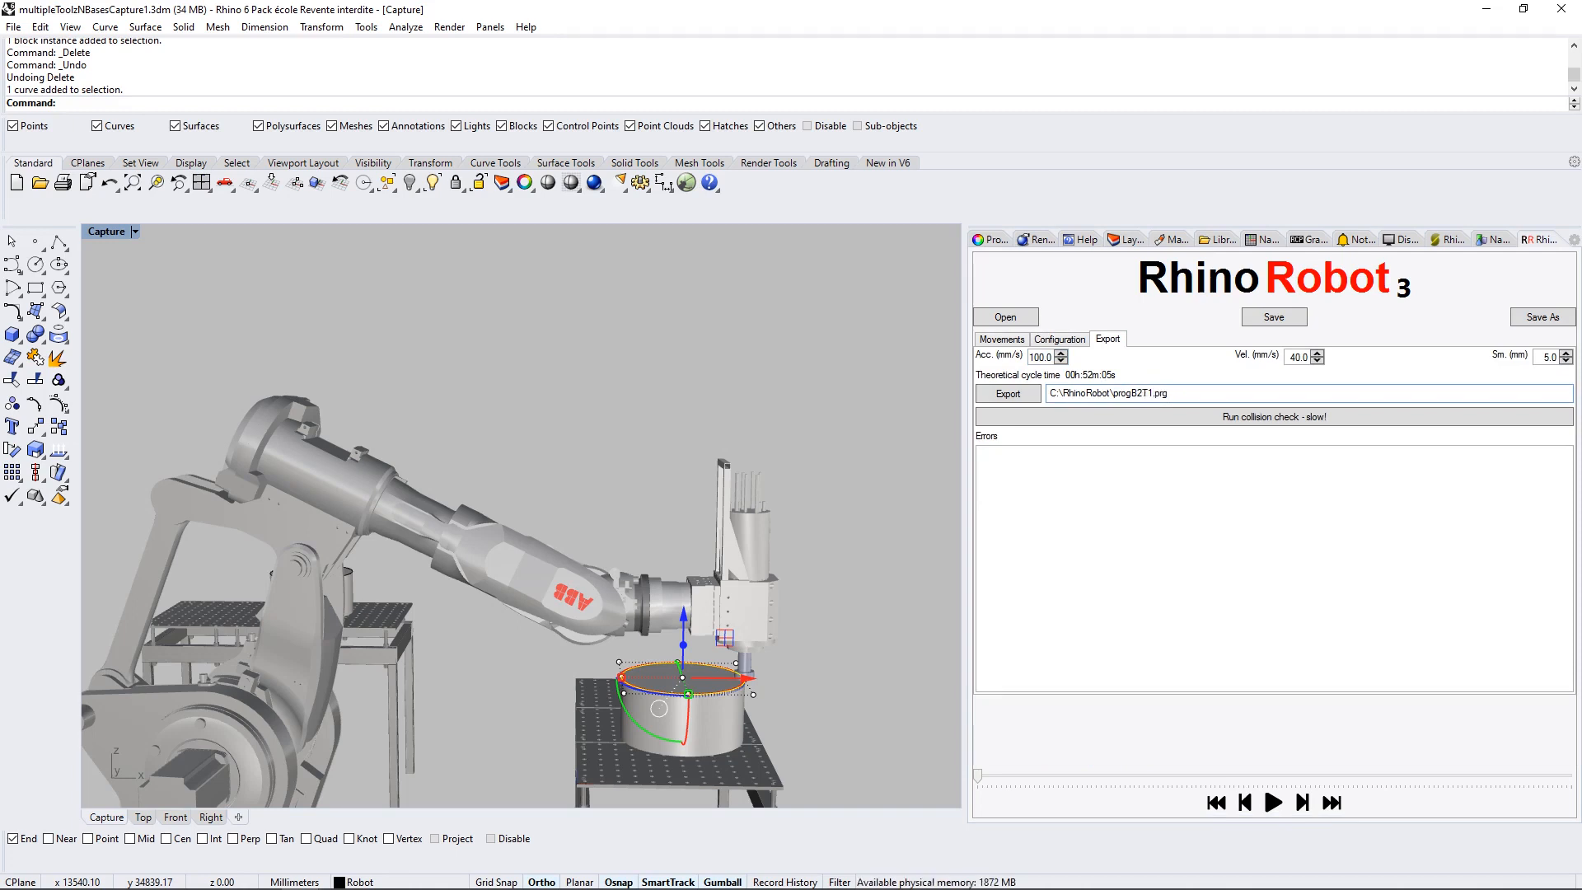
{"action": "left_click", "coordinate": [1032, 394]}
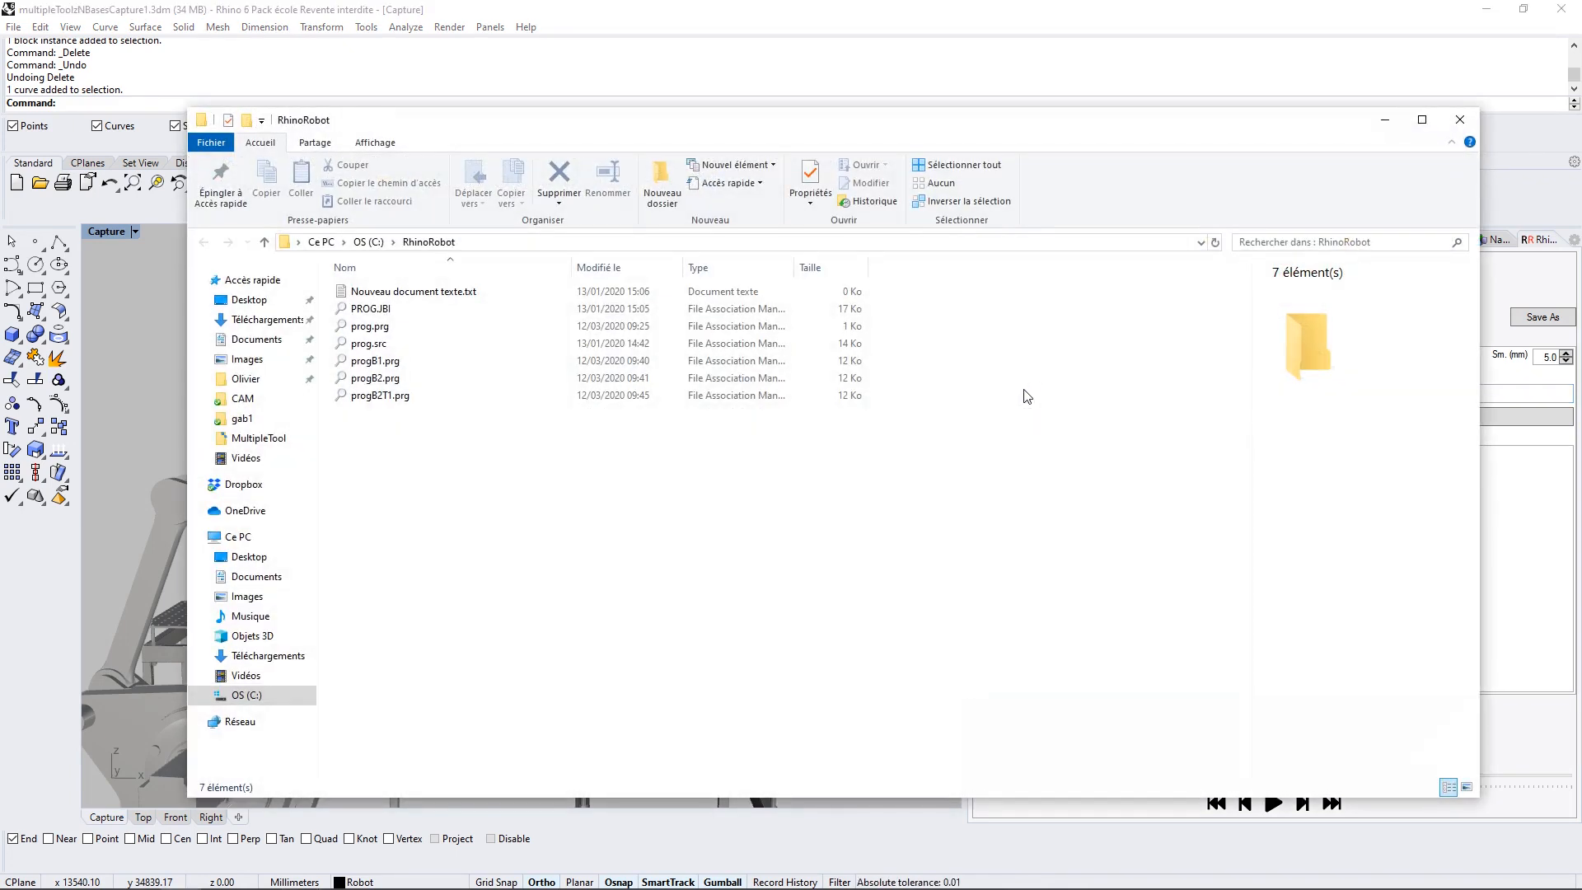
{"action": "left_click", "coordinate": [557, 397]}
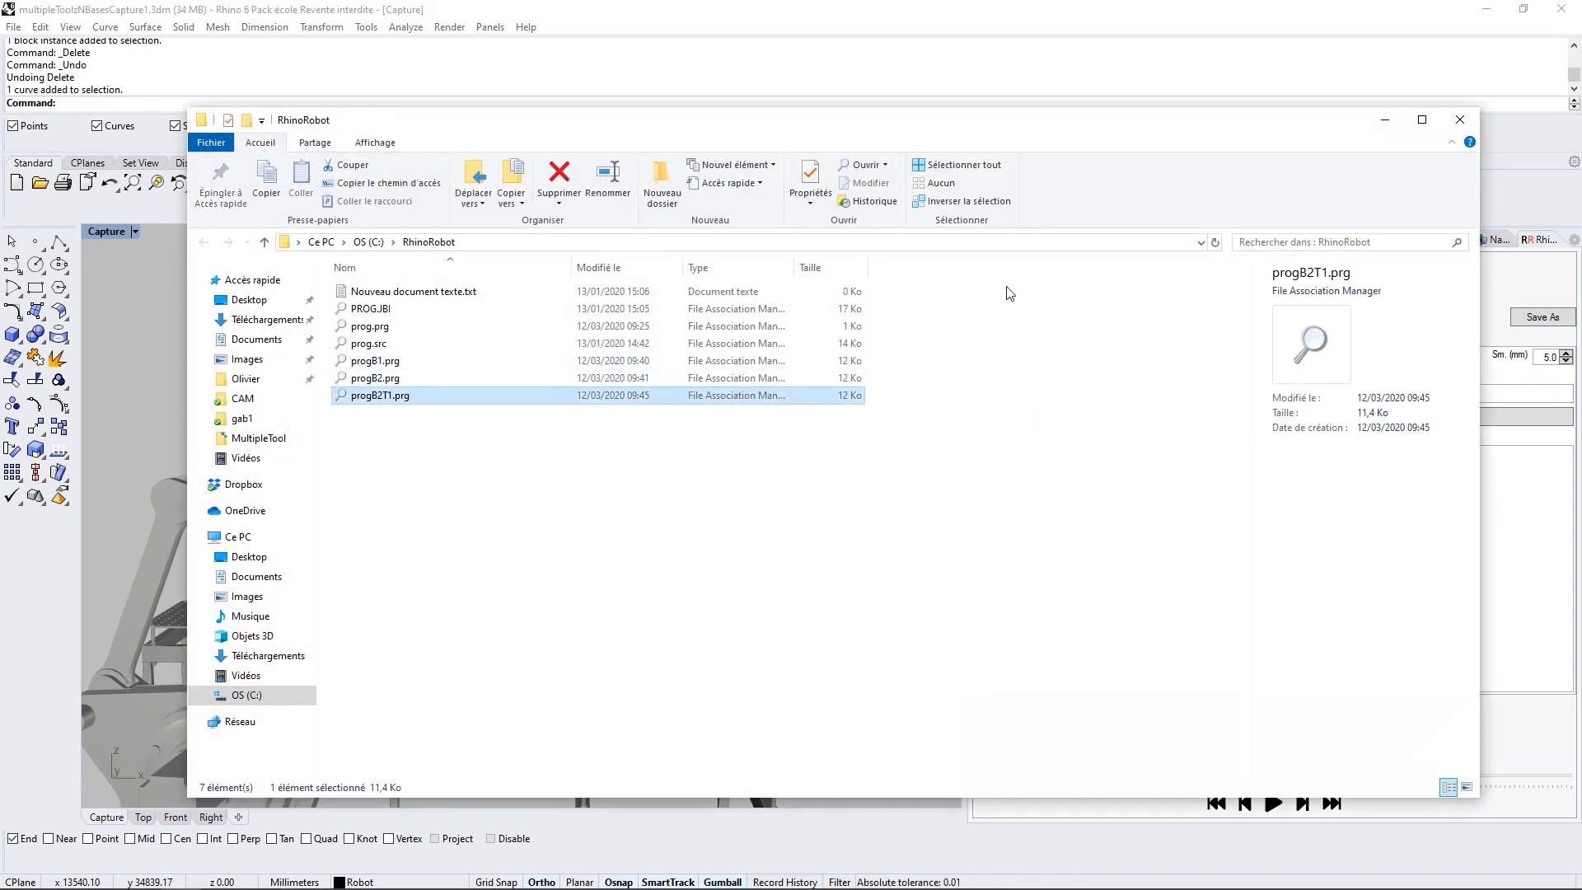
{"action": "left_click", "coordinate": [1471, 125]}
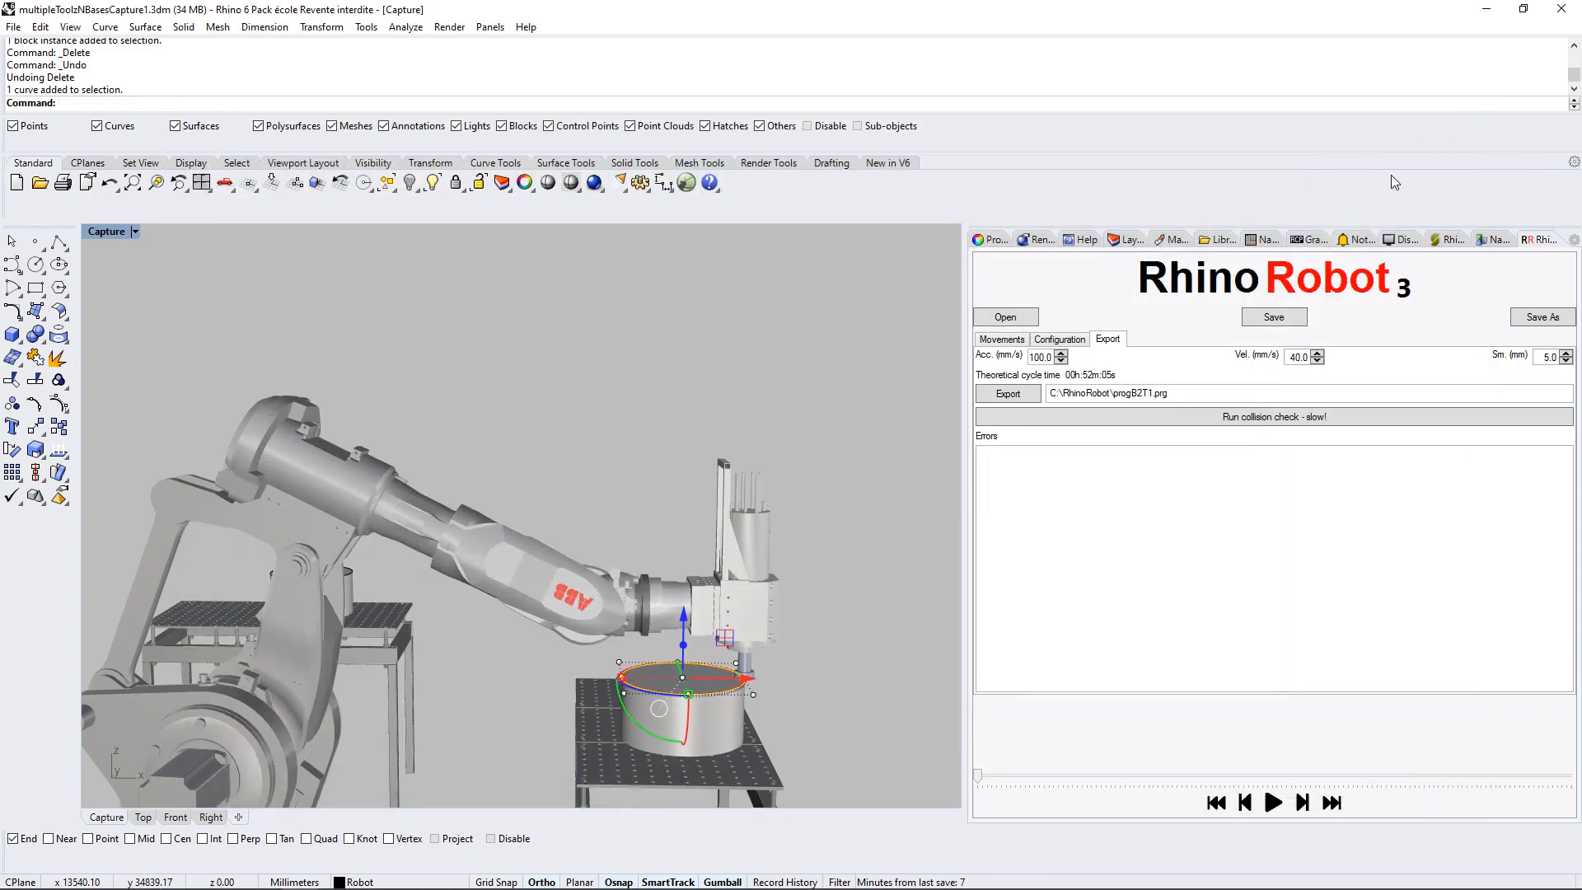